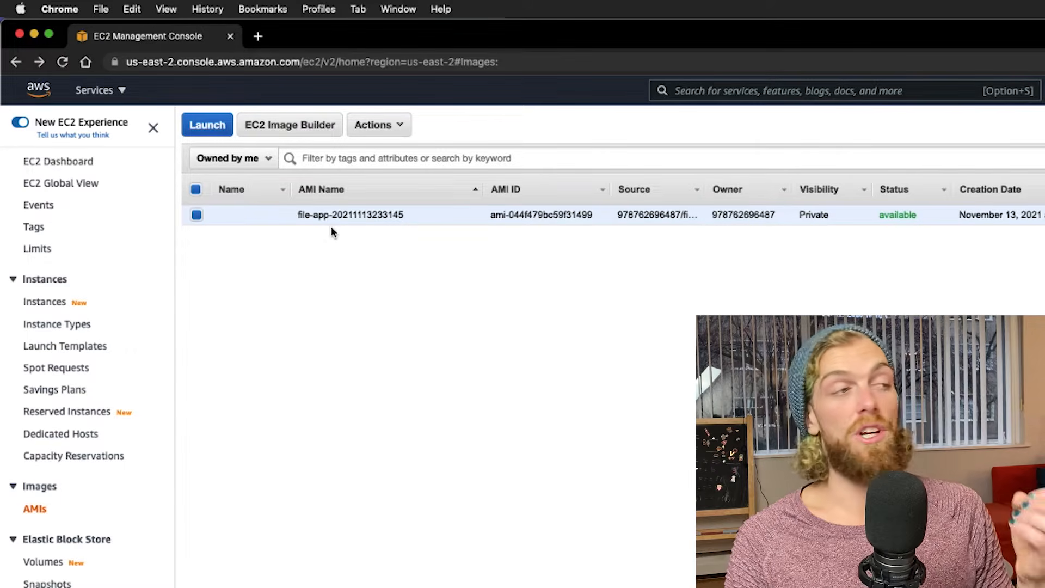
Switch to the VPC service and show the list of VPCs, checking the existing default VPC's details.
left_click(106, 90)
left_click(91, 284)
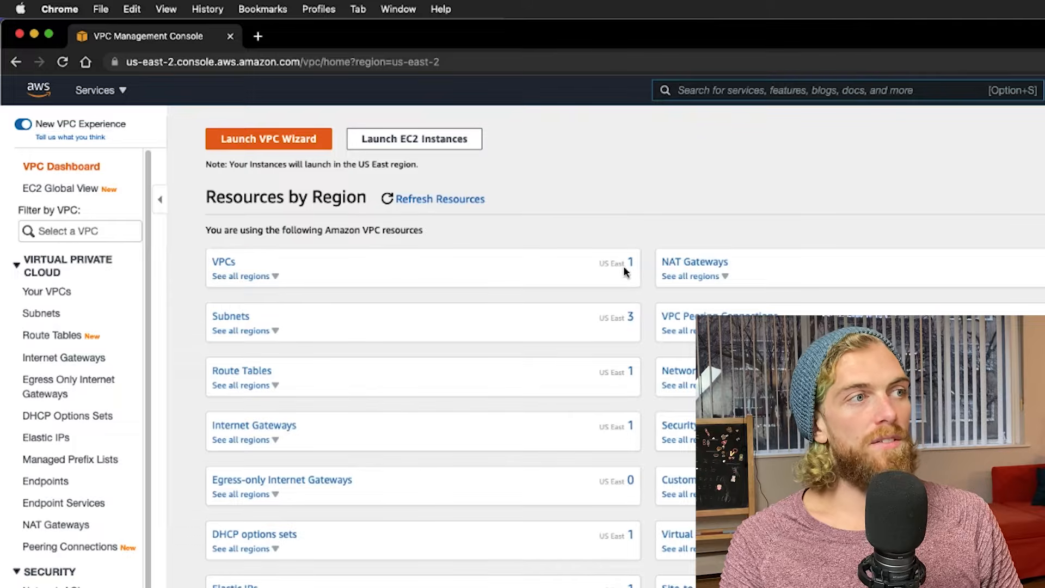
left_click(219, 263)
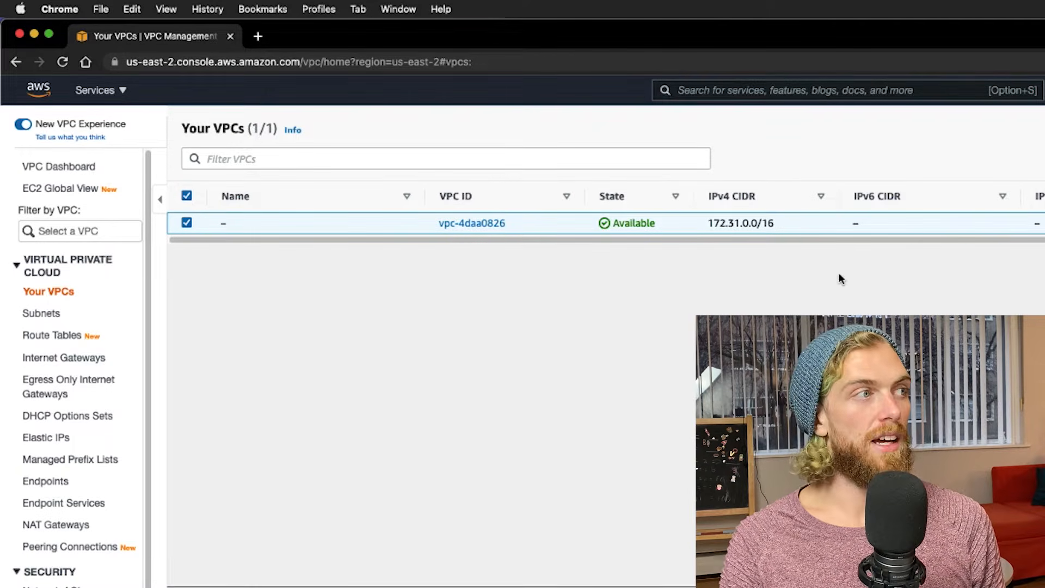
left_click(500, 232)
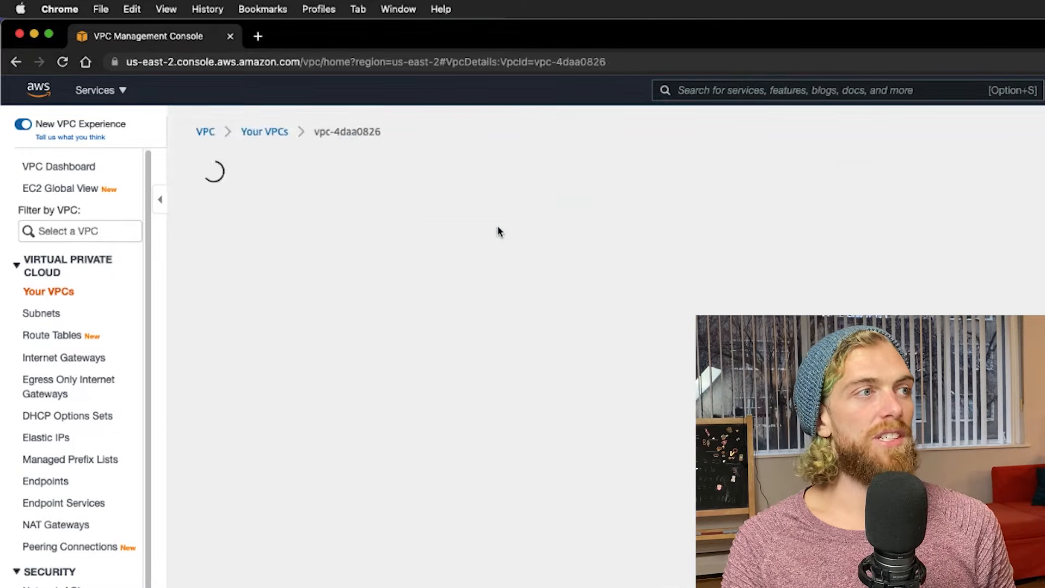
left_click(266, 133)
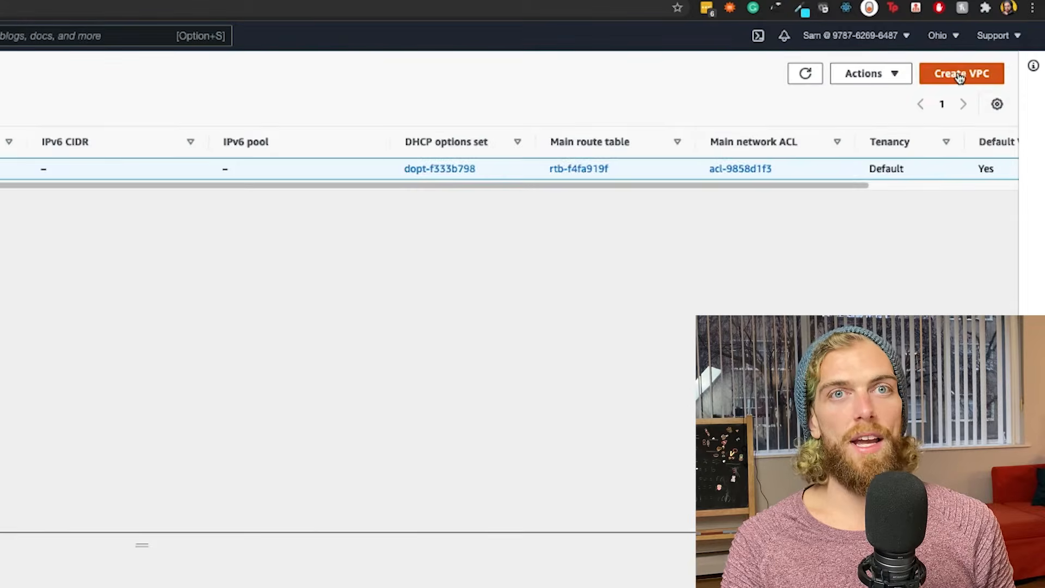
Start creating a new VPC with the name tag my-files-app-vpc.
left_click(960, 75)
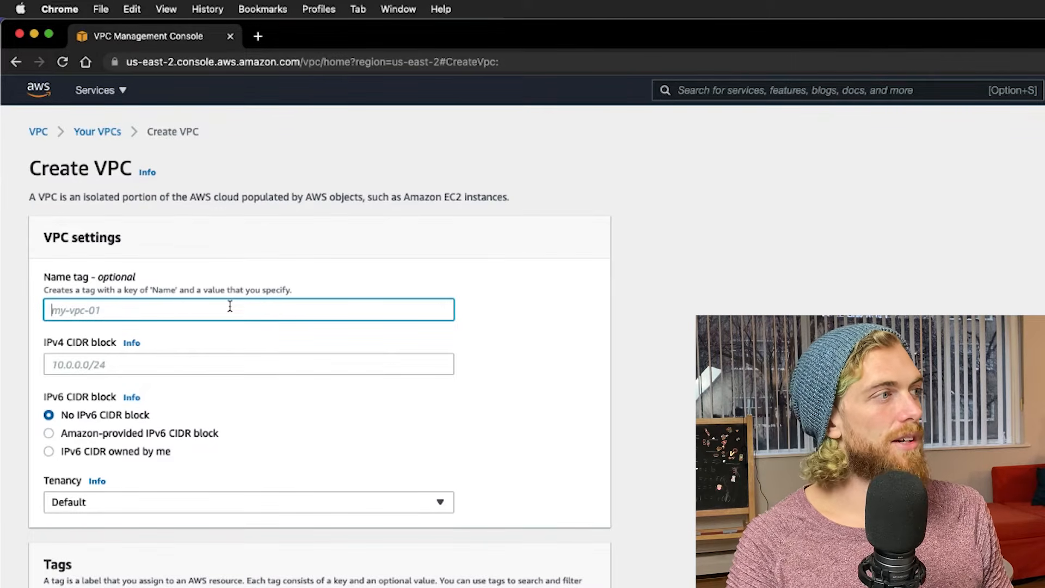
type("my-files-app-vpc")
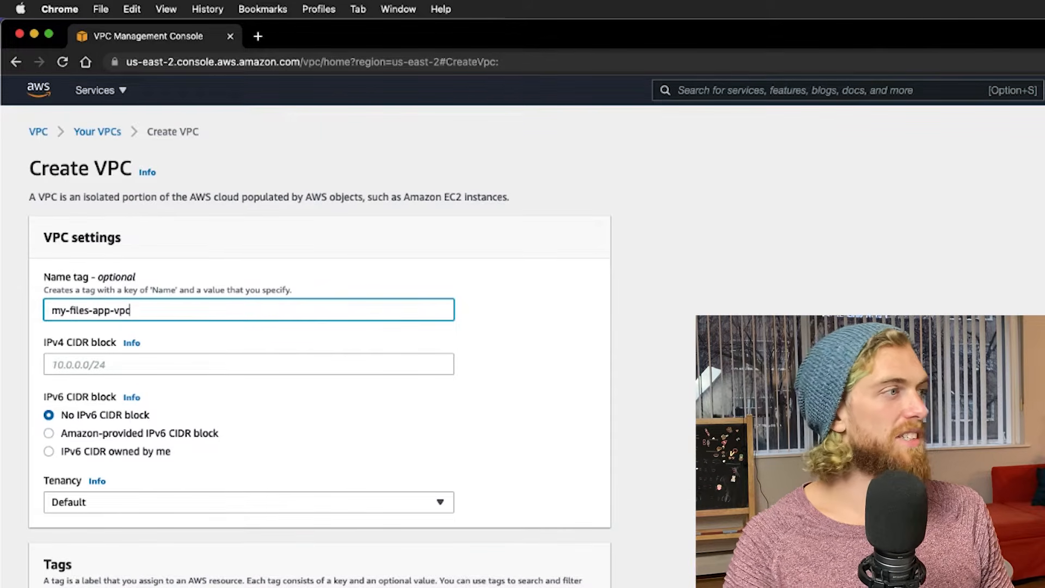
left_click(221, 329)
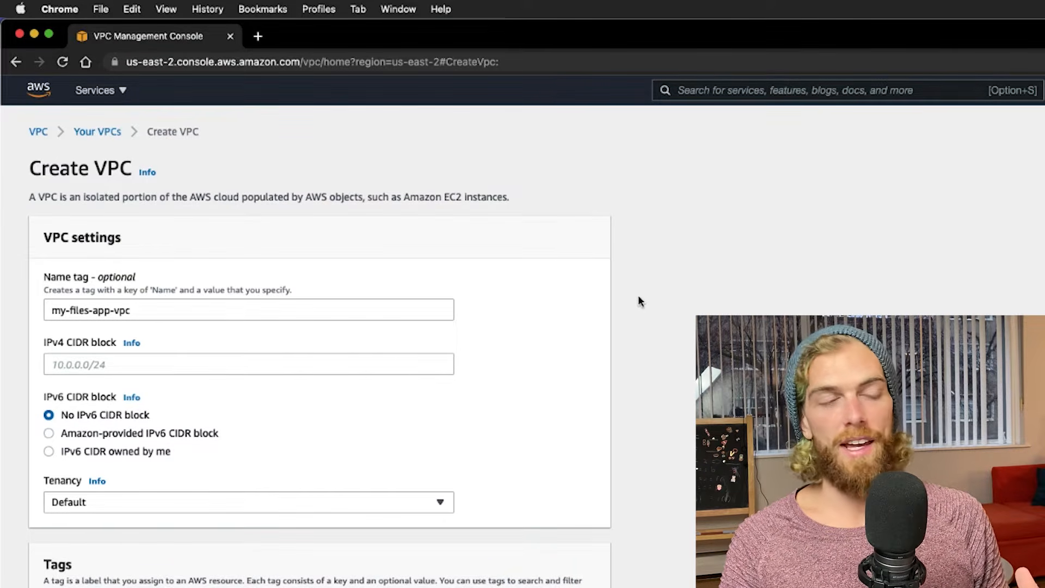
Set the VPC's IPv4 CIDR block to 10.0.0.0/16 and create the VPC.
left_click(275, 372)
type("10.0.0.0/16")
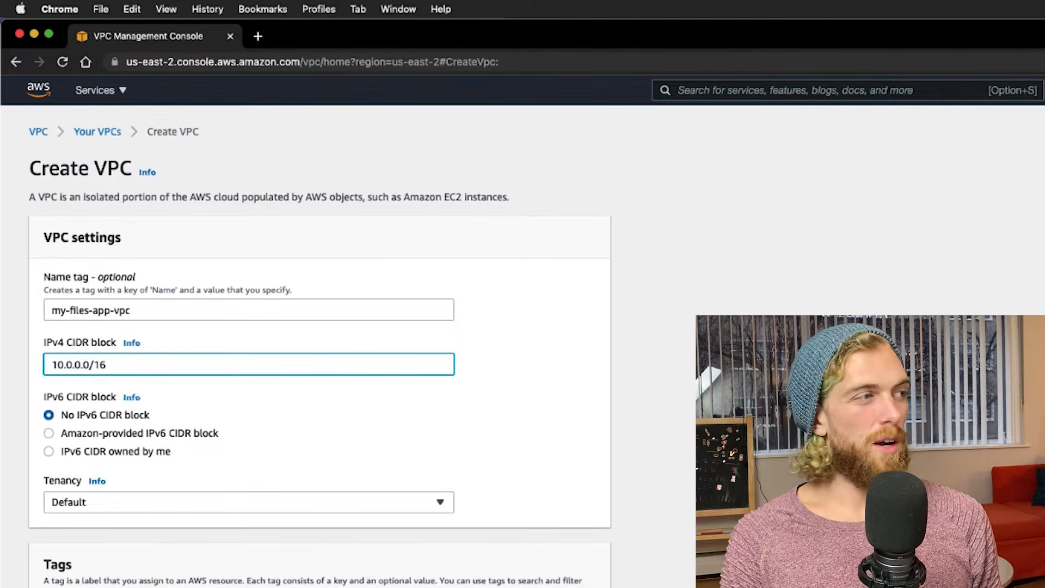
type("1")
key("BackSpace")
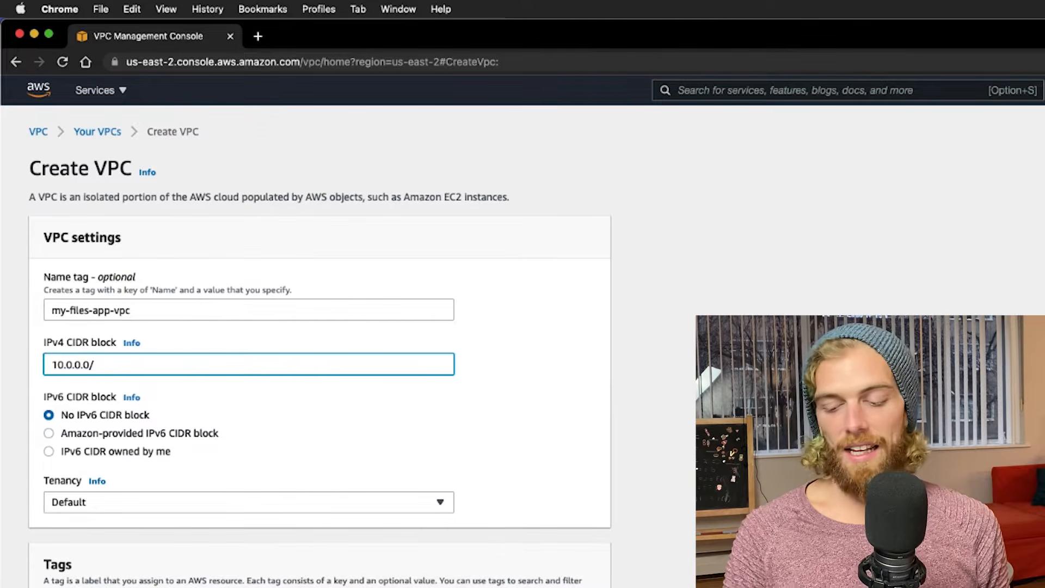
type("16")
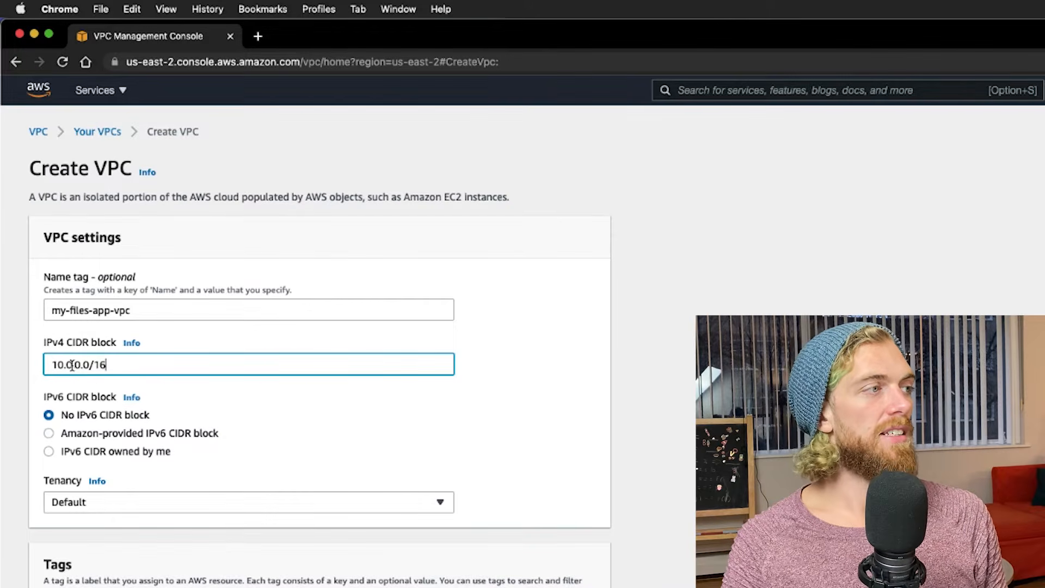
left_click_drag(72, 366, 48, 366)
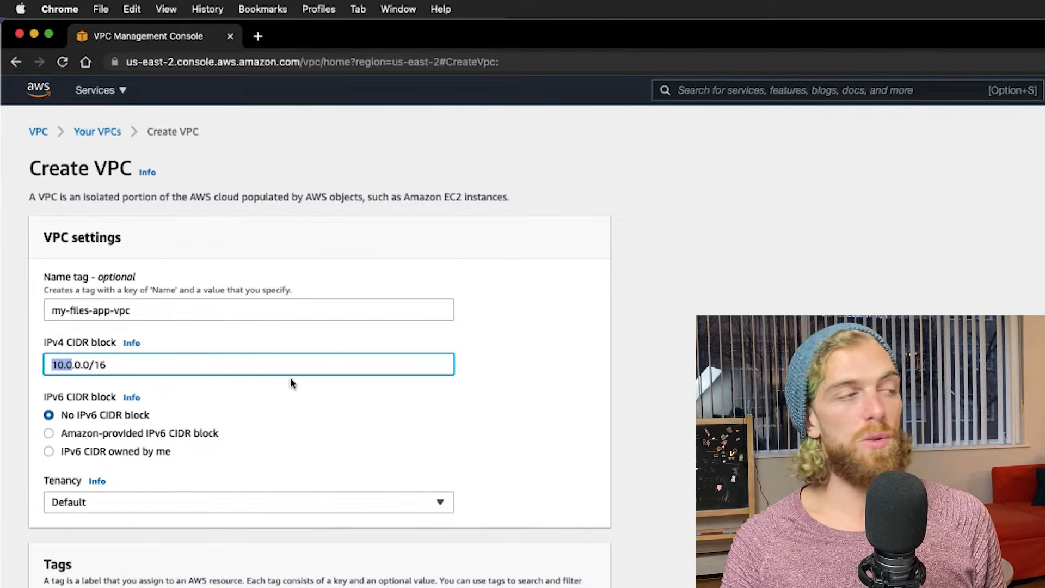
left_click(79, 366)
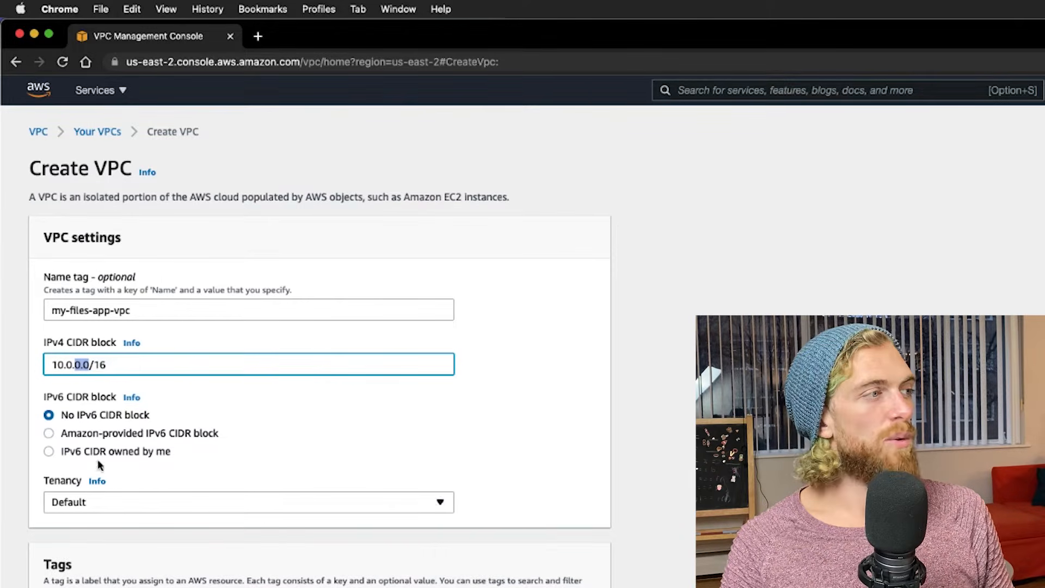
left_click(580, 587)
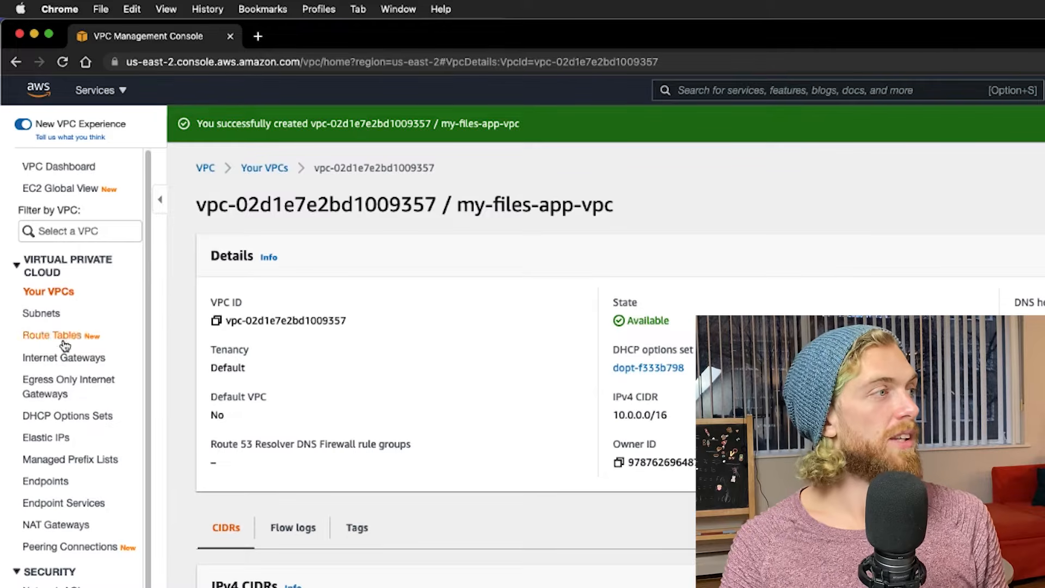
Start a new subnet in my-files-app-vpc and name it public-subnet-1.
left_click(34, 315)
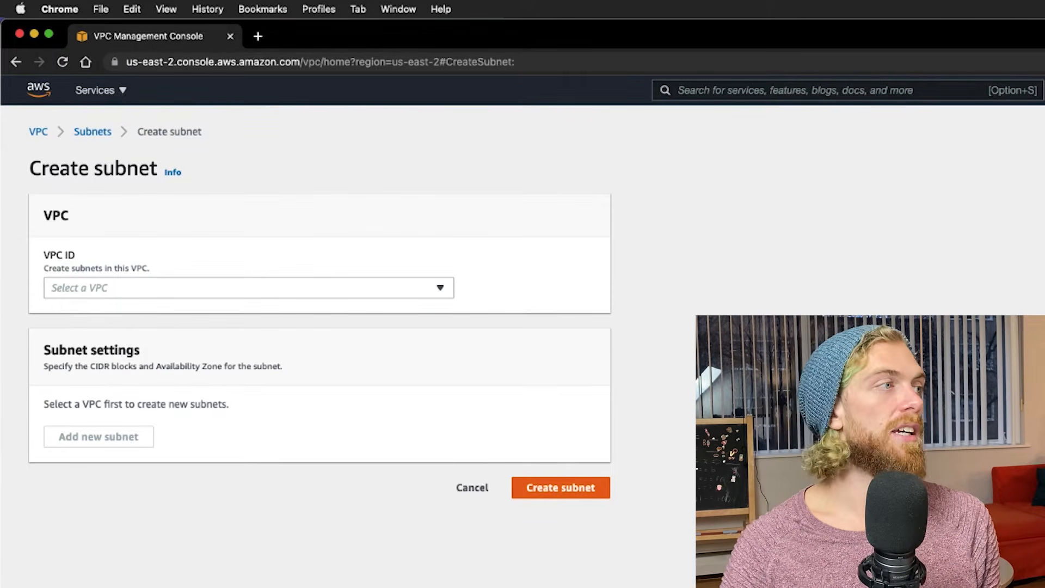
left_click(314, 286)
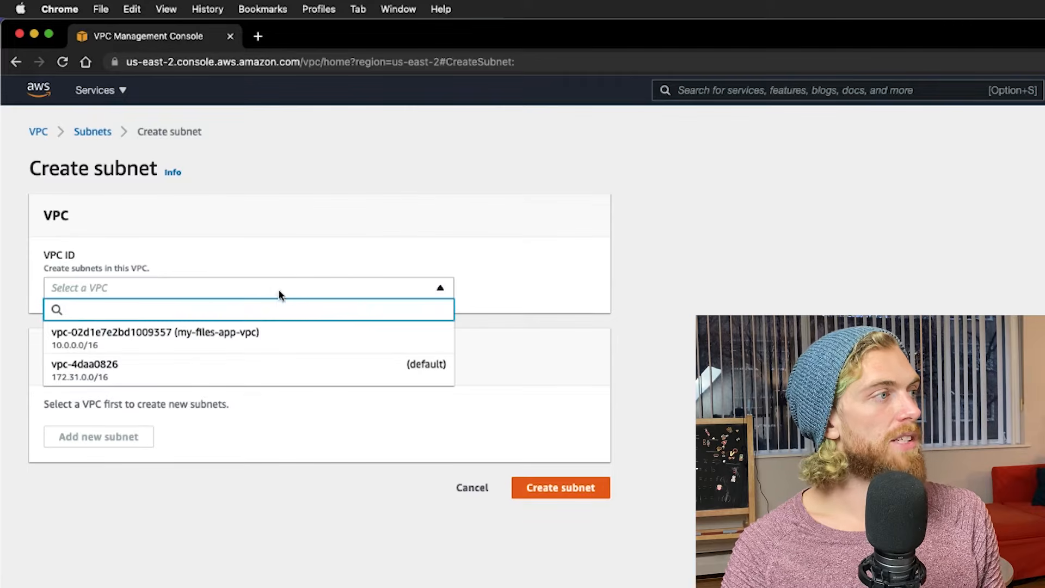
left_click(310, 334)
scroll(392, 240, "down", 6)
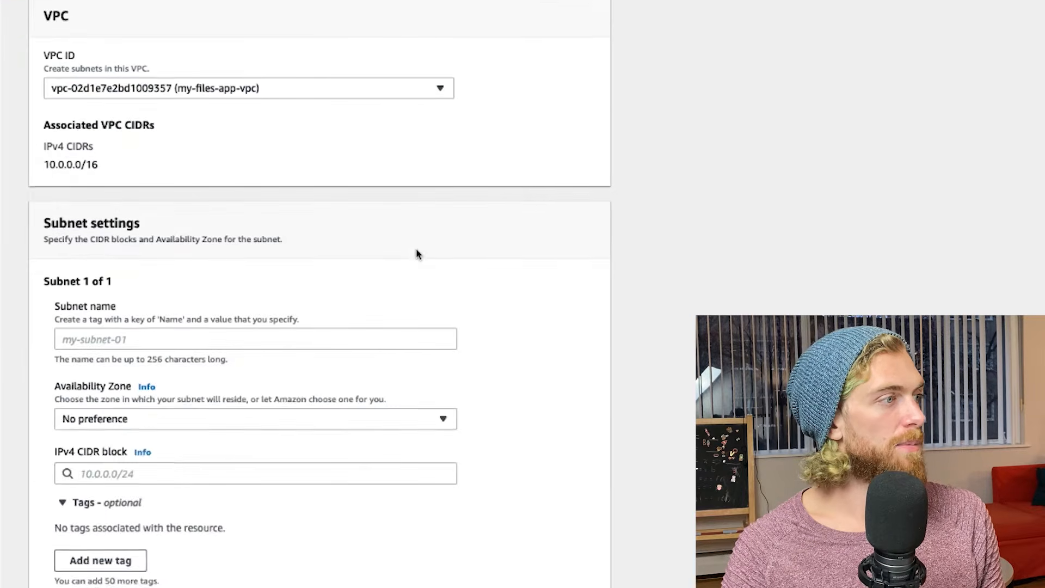
left_click(231, 175)
type("p")
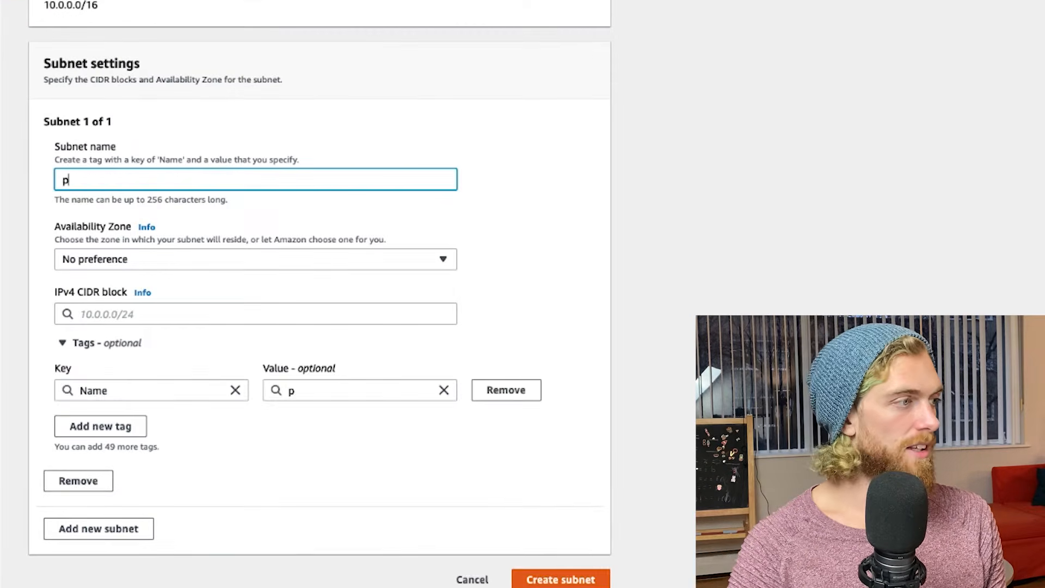
type("ublic-subnet-1")
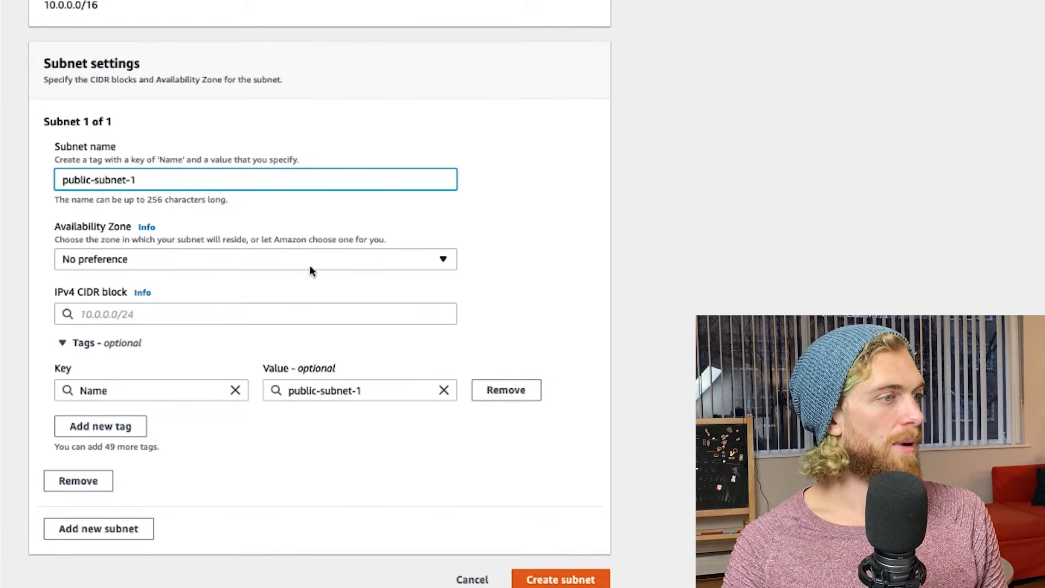
Place public-subnet-1 in availability zone us-east-2a with IPv4 CIDR block 10.0.1.0/24 and create the subnet.
left_click(168, 260)
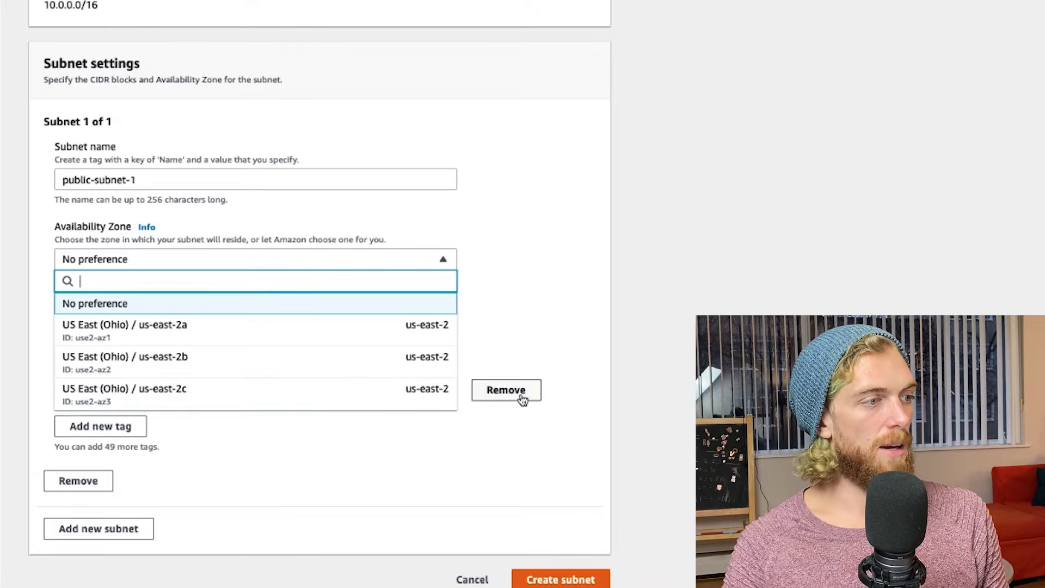
left_click(366, 328)
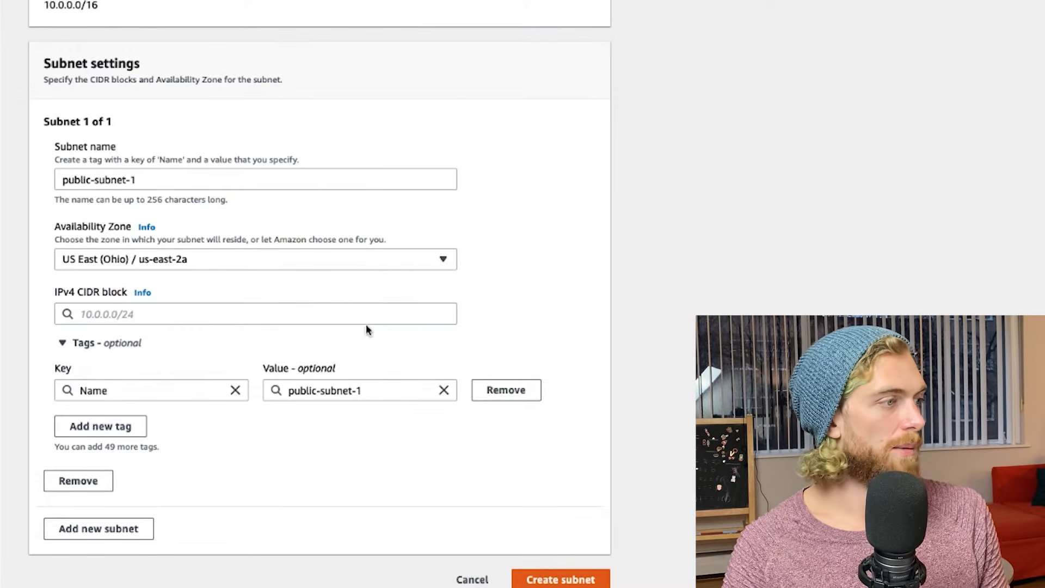
left_click(123, 316)
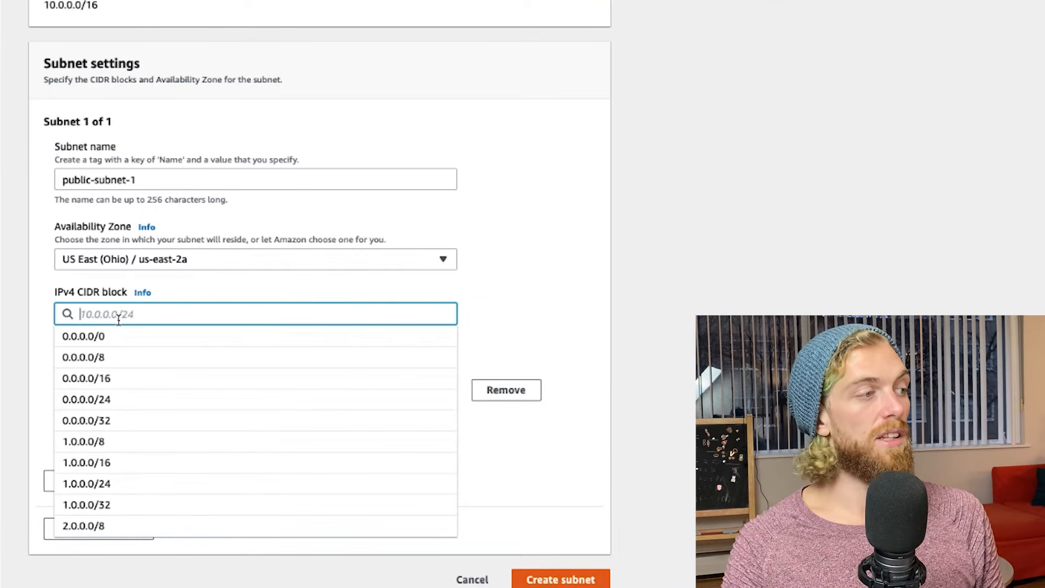
type("10.0")
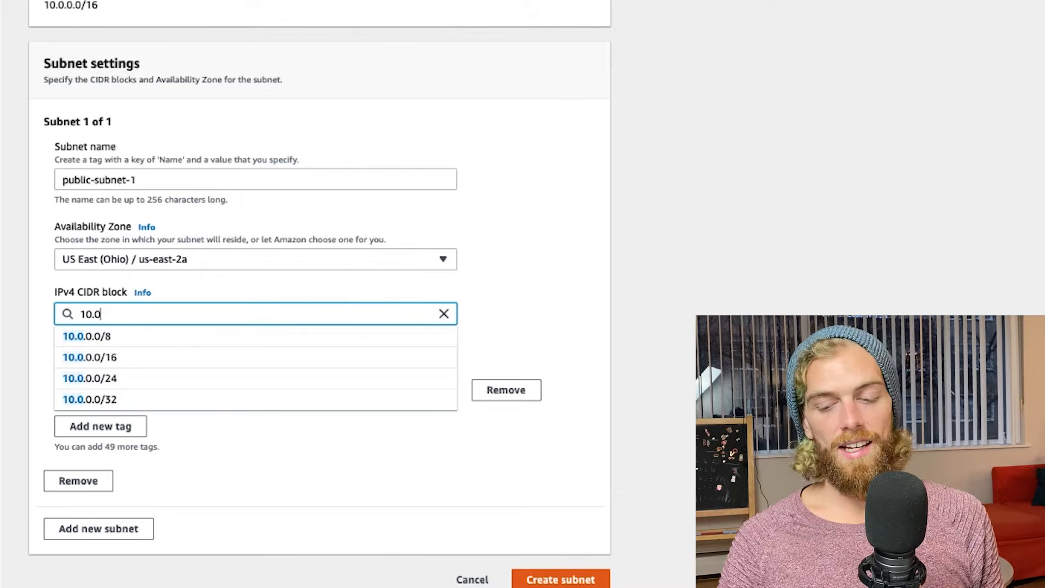
type(".")
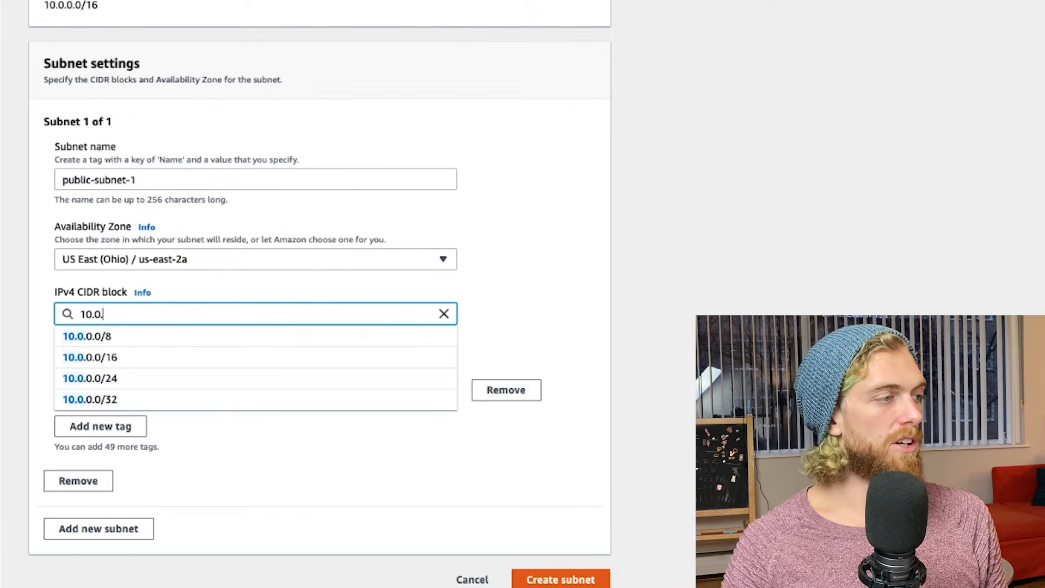
type("1.0/24")
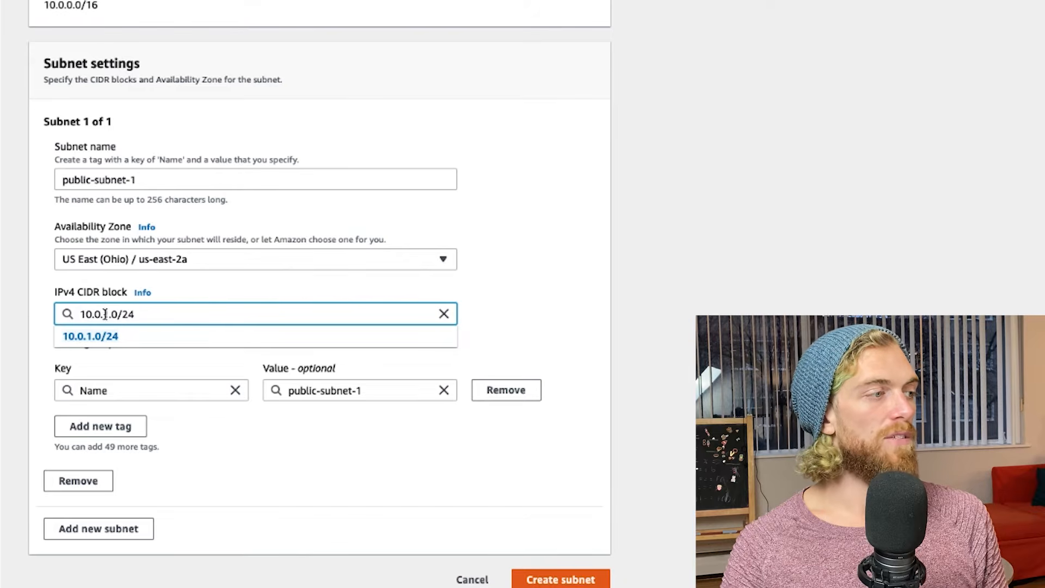
left_click_drag(108, 314, 5, 321)
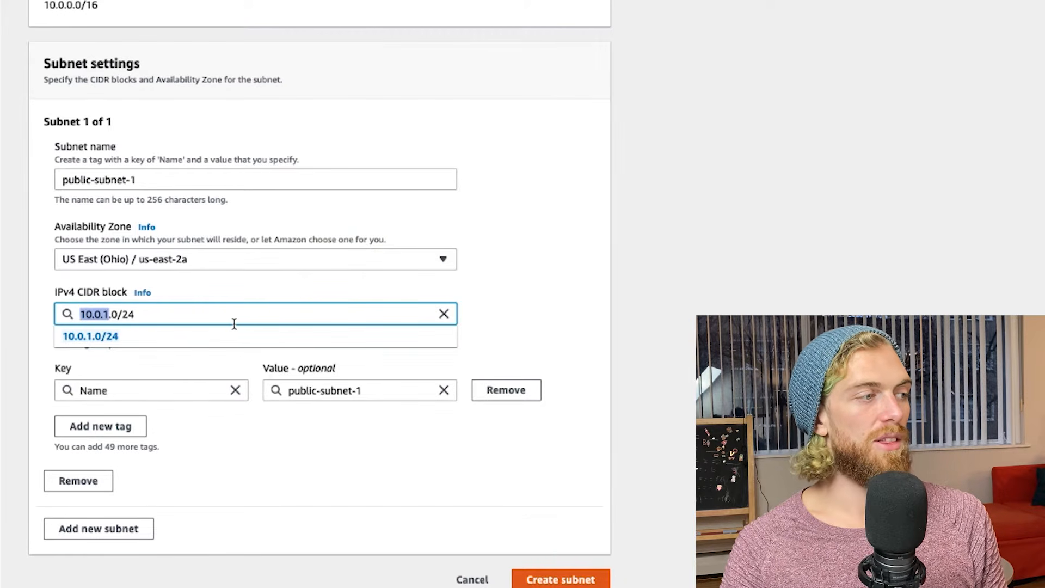
left_click(118, 316)
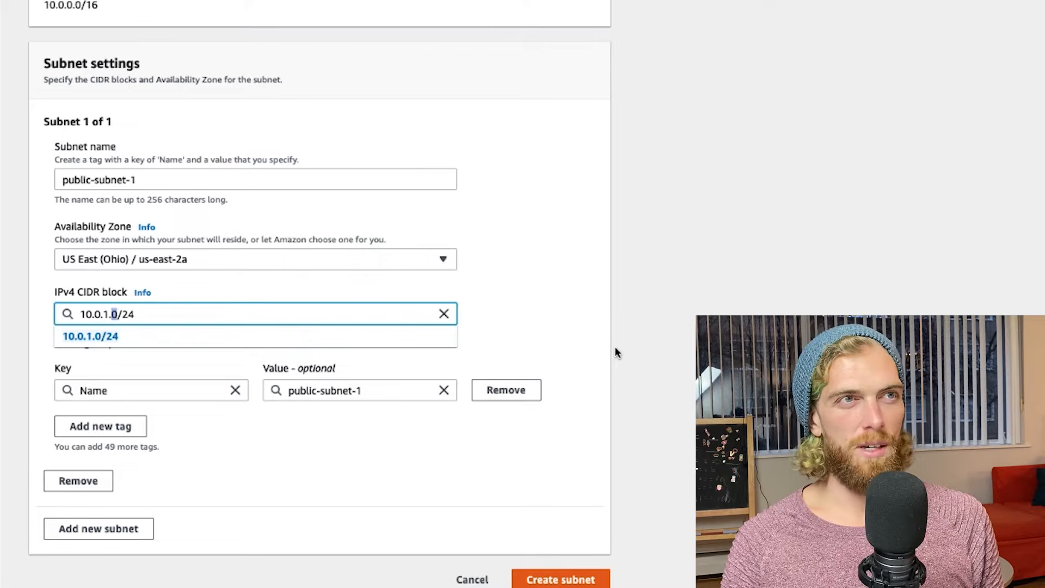
left_click(607, 359)
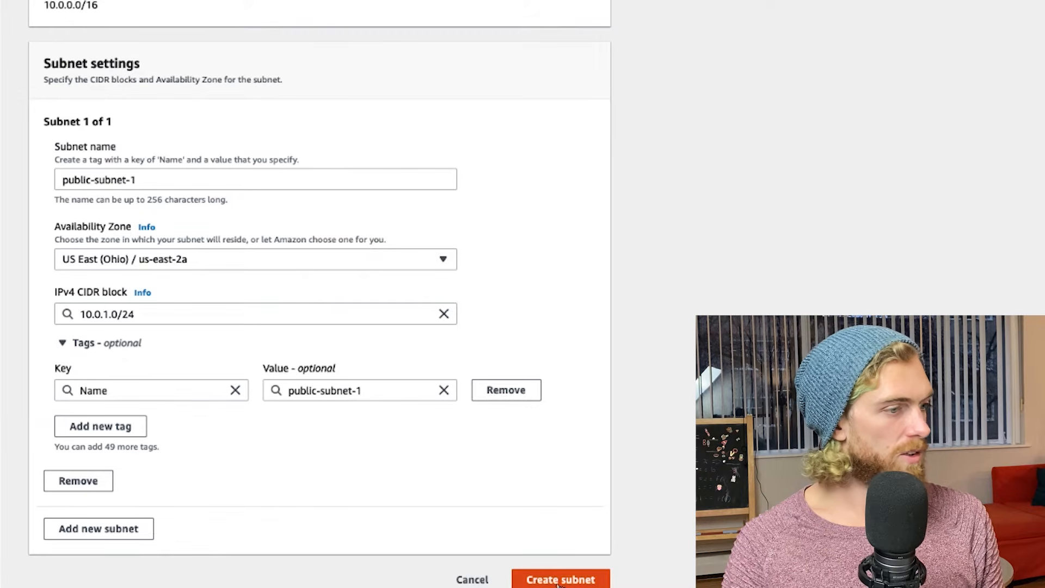
scroll(550, 577, "up", 3)
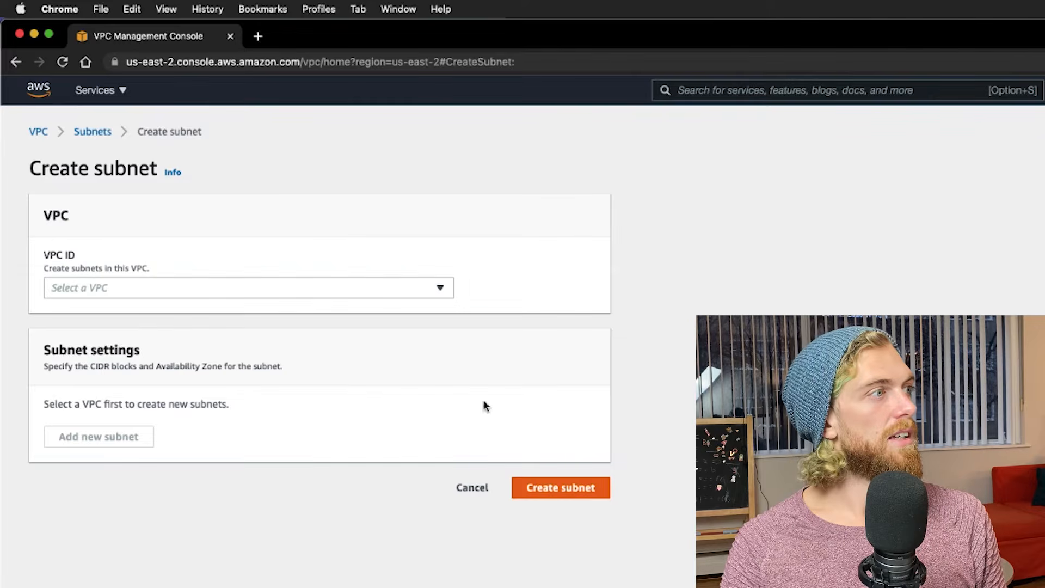
Choose my-files-app-vpc for another new subnet and name it private-subnet-1.
left_click(193, 293)
left_click(297, 345)
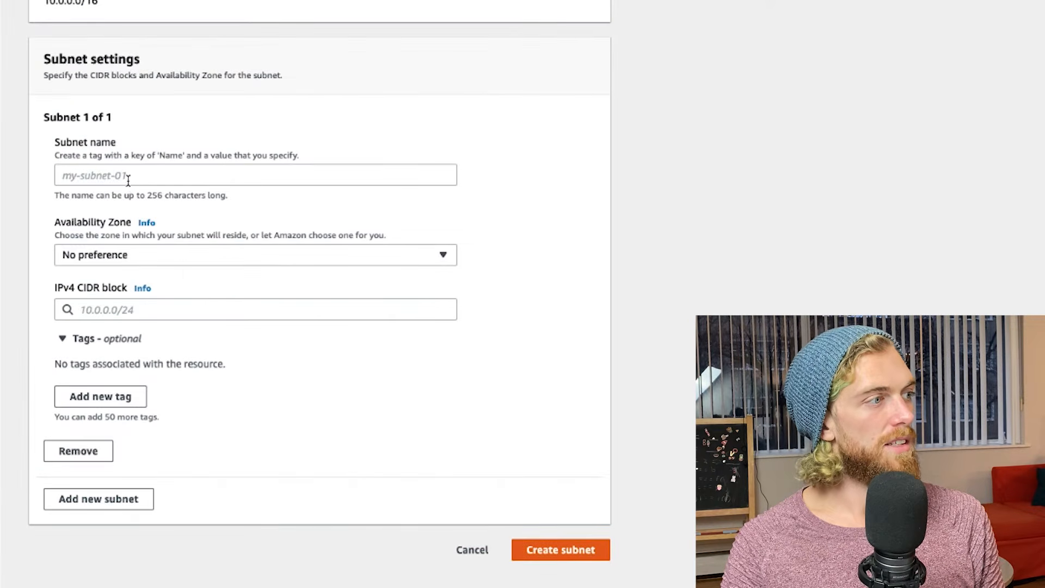
left_click(128, 180)
type("pr")
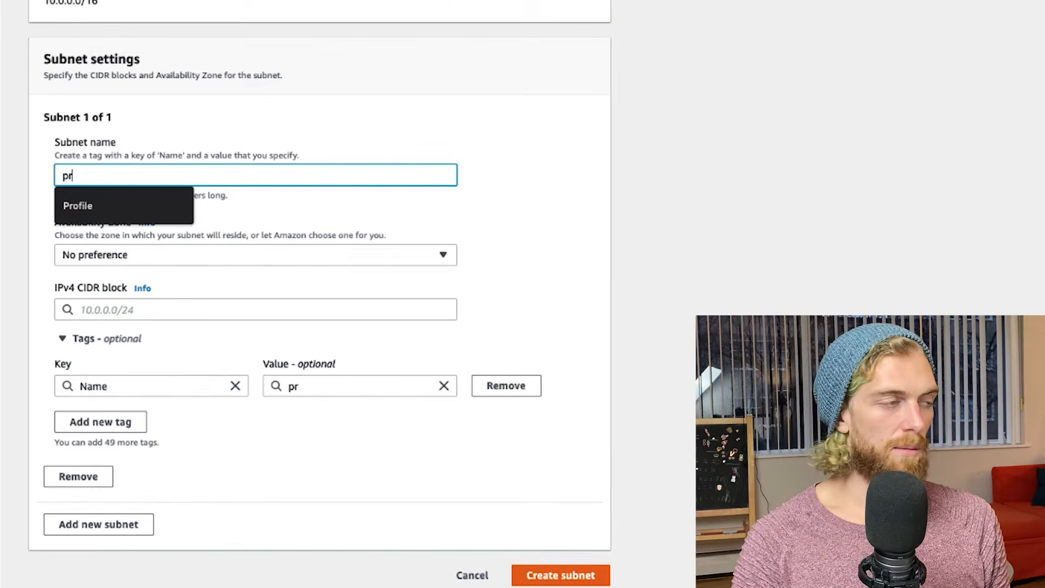
type("ivate-subnet-1")
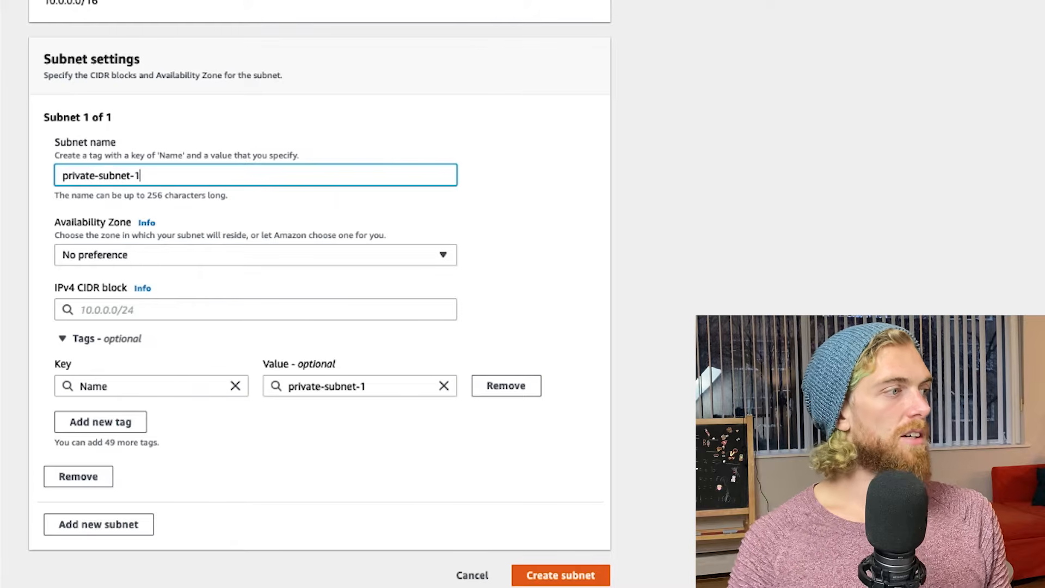
Set the IPv4 CIDR block of private-subnet-1 to 10.0.2.0/24.
left_click(125, 307)
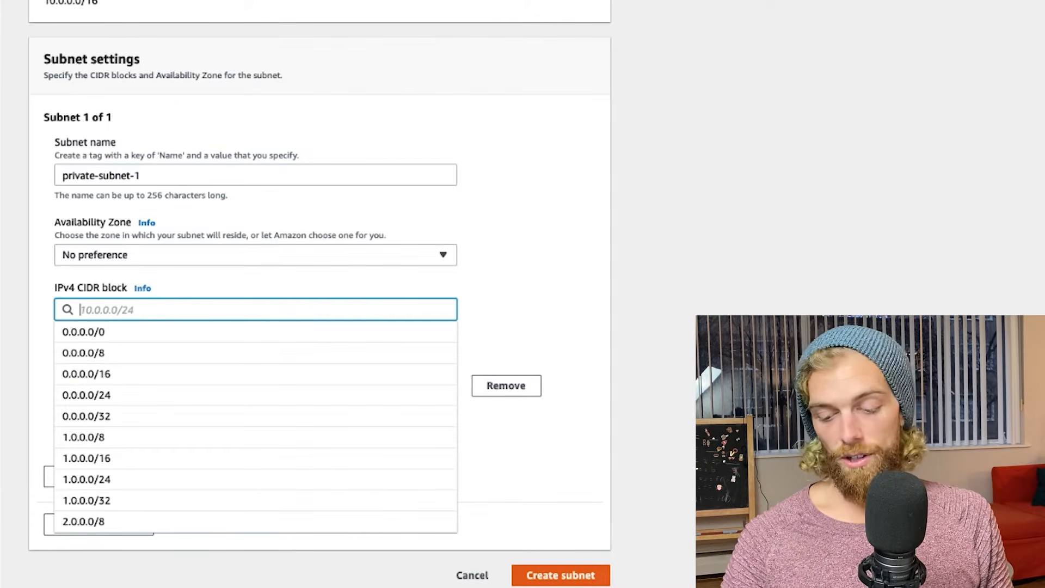
type("10.0.")
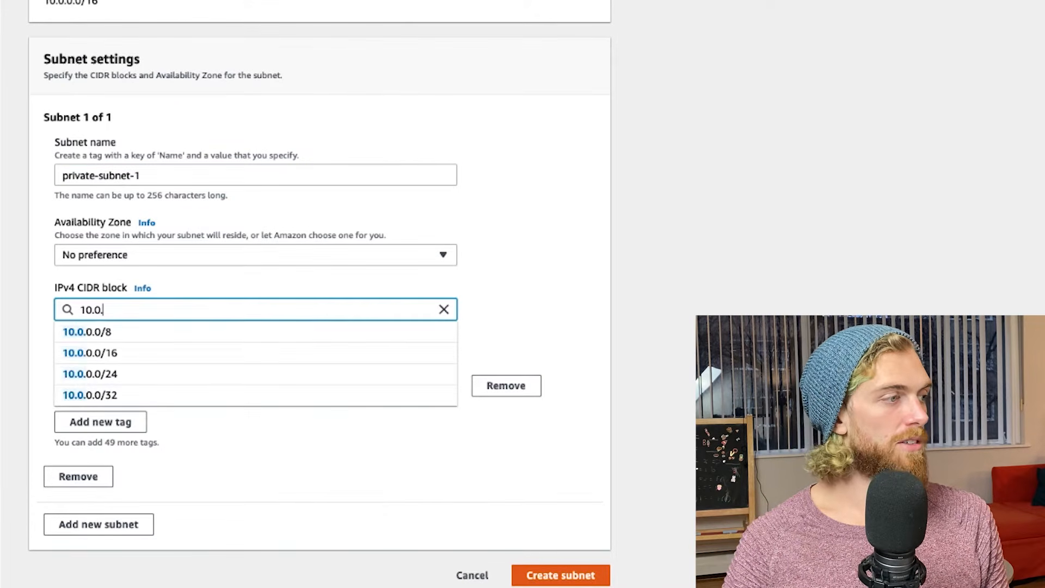
type("2.0/24")
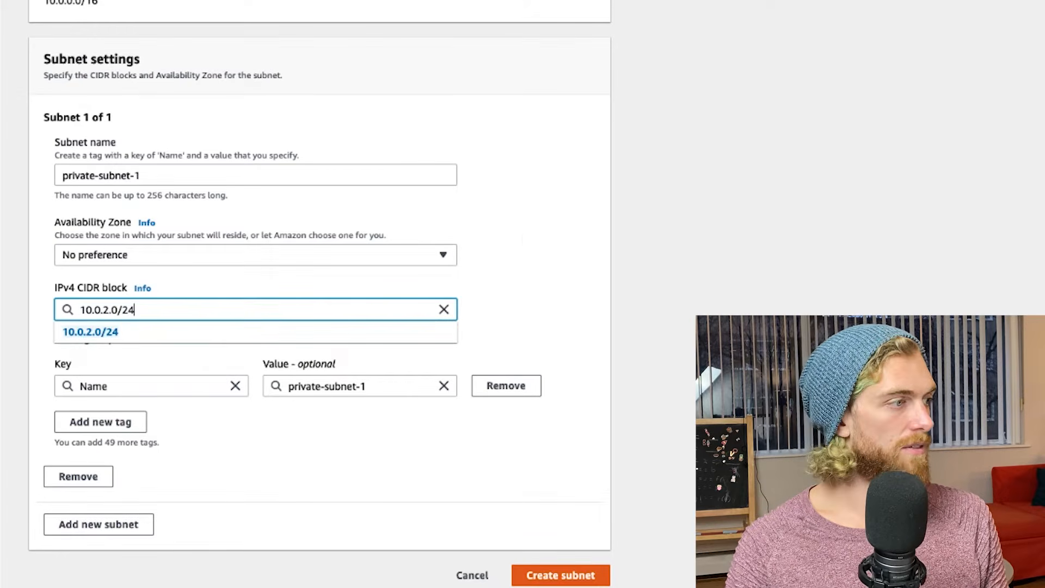
left_click(748, 210)
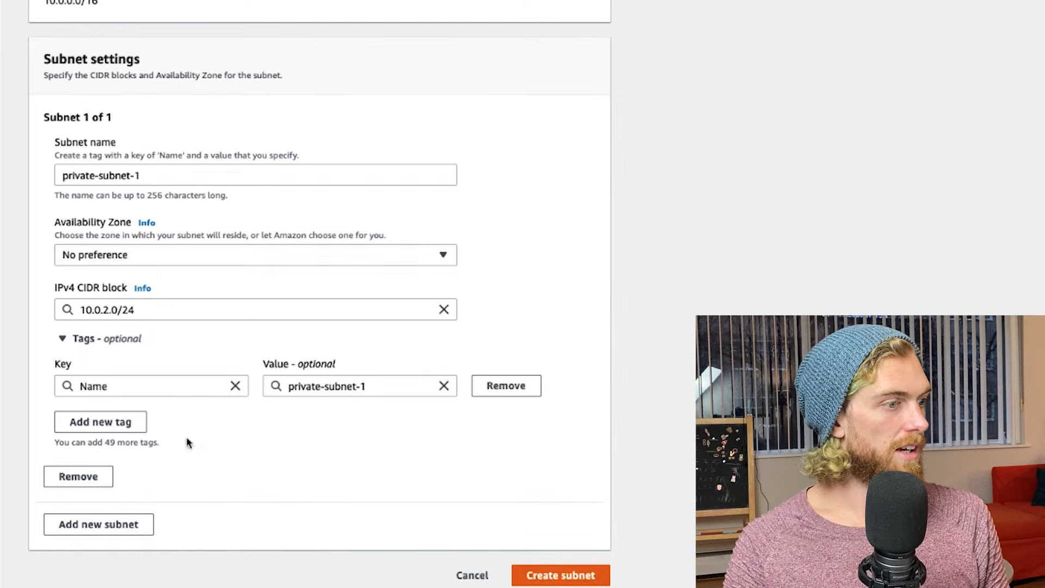
Create private-subnet-1 with the settings entered.
left_click(561, 575)
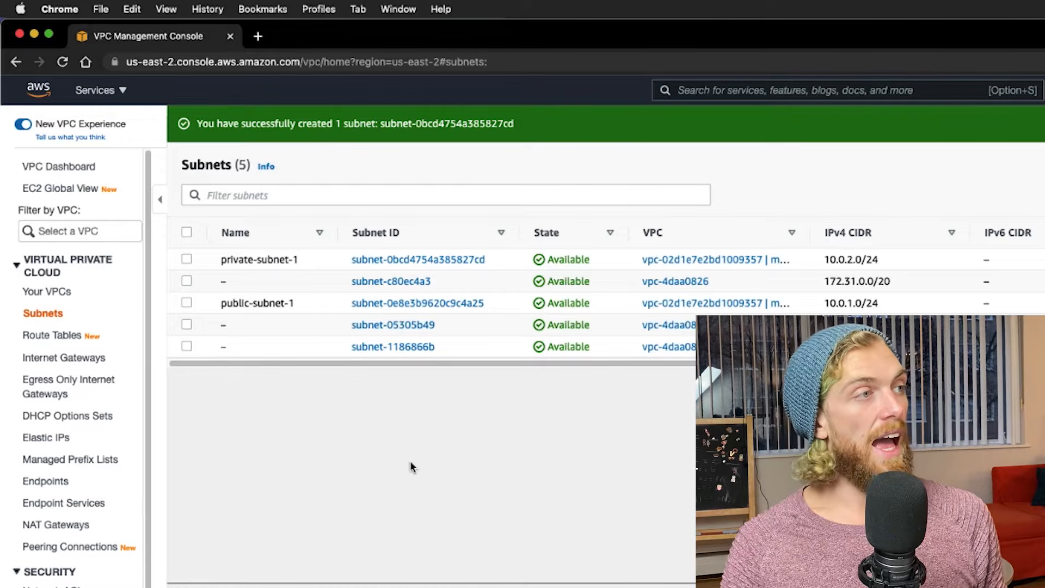
Go to the EC2 service and start launching an instance based on the Amazon Linux 2 AMI (HVM), SSD Volume Type.
left_click(109, 92)
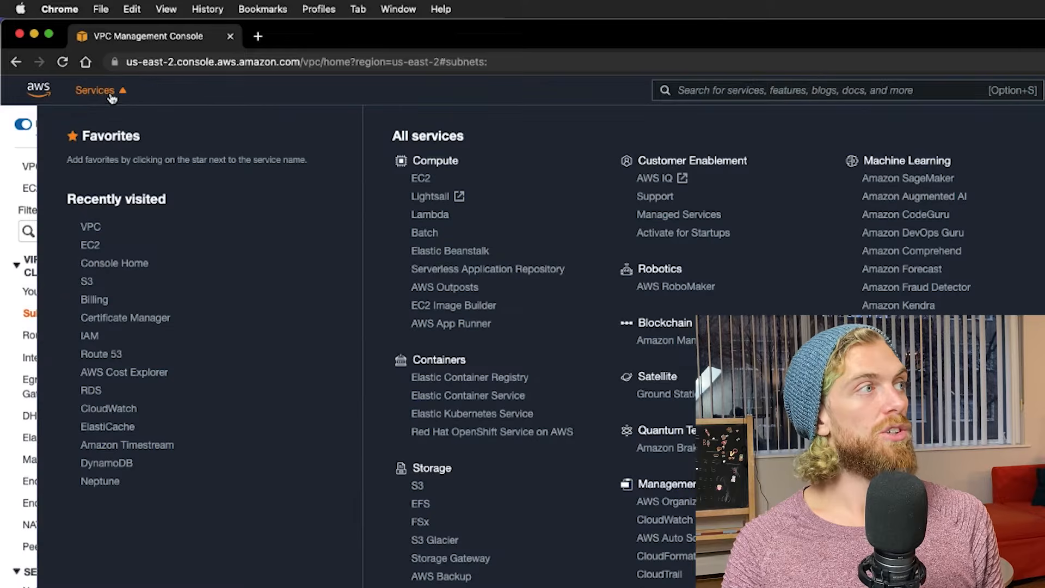
left_click(90, 245)
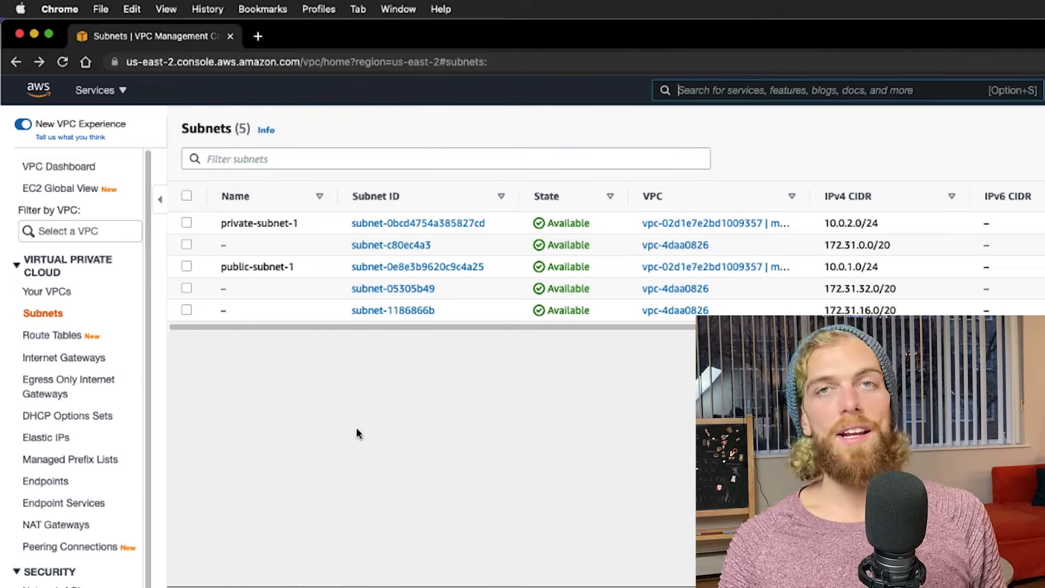
left_click(111, 94)
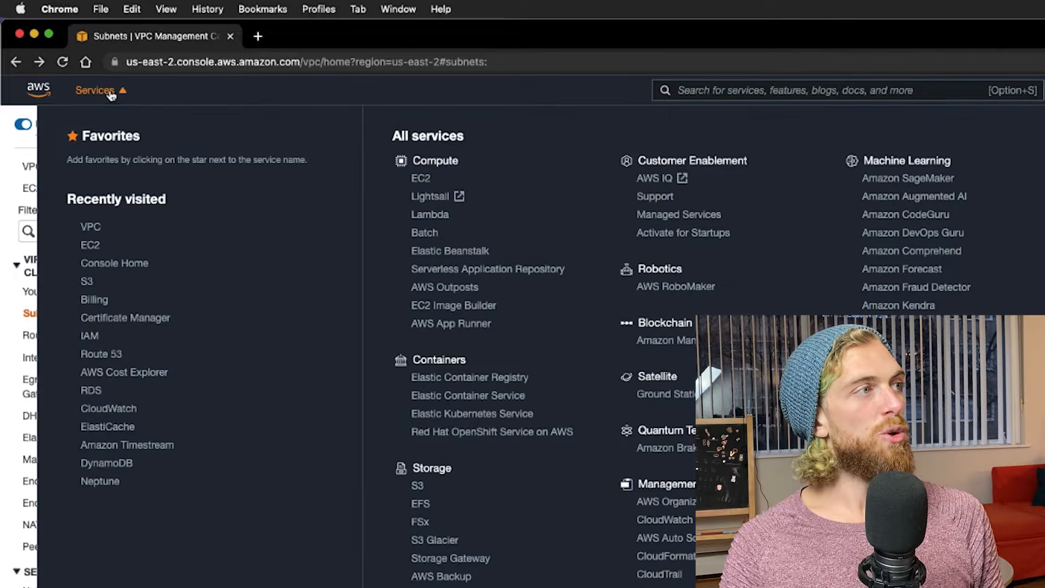
left_click(91, 245)
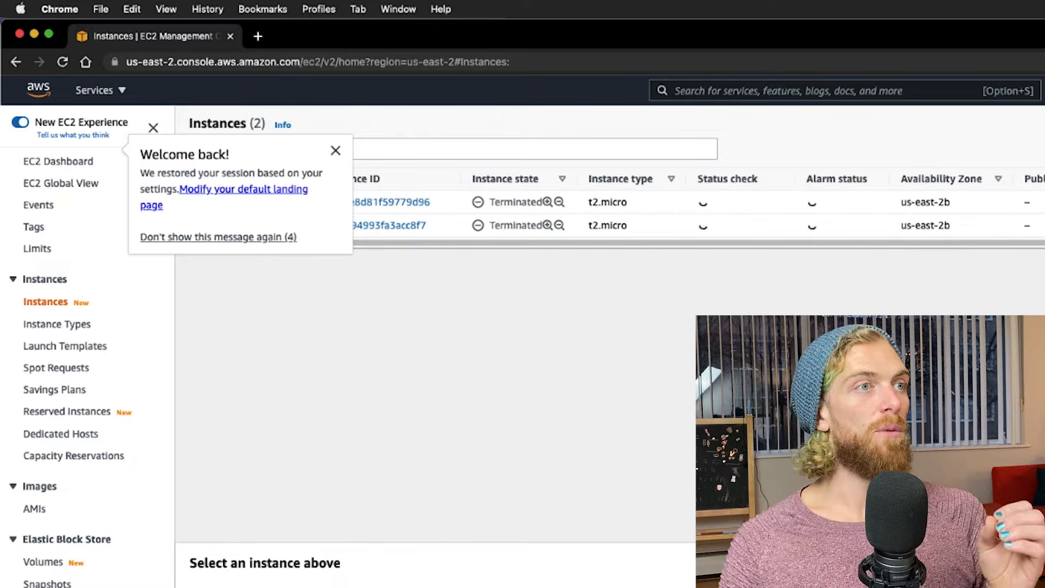
left_click(1041, 126)
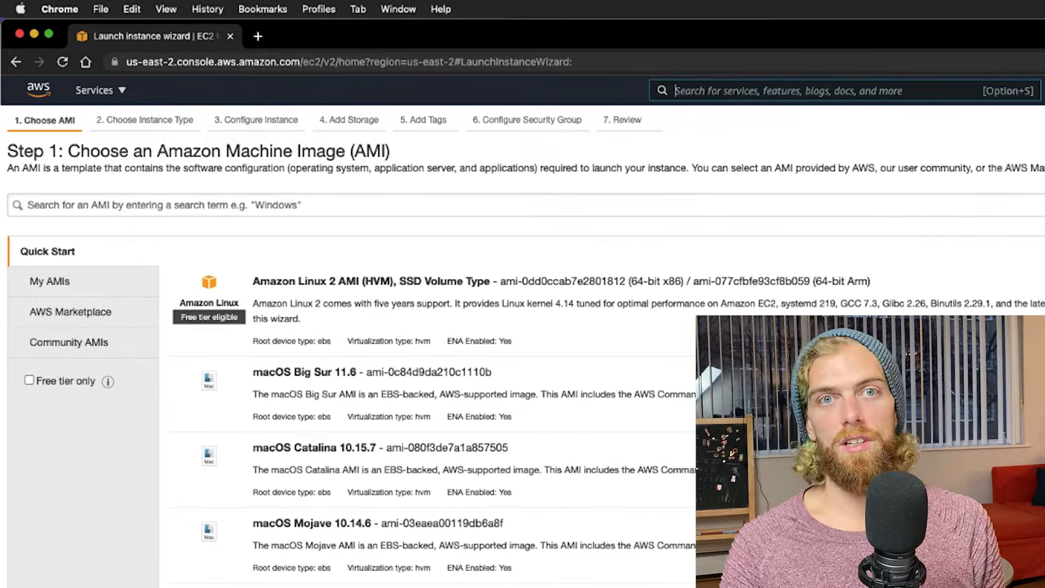
left_click(1041, 289)
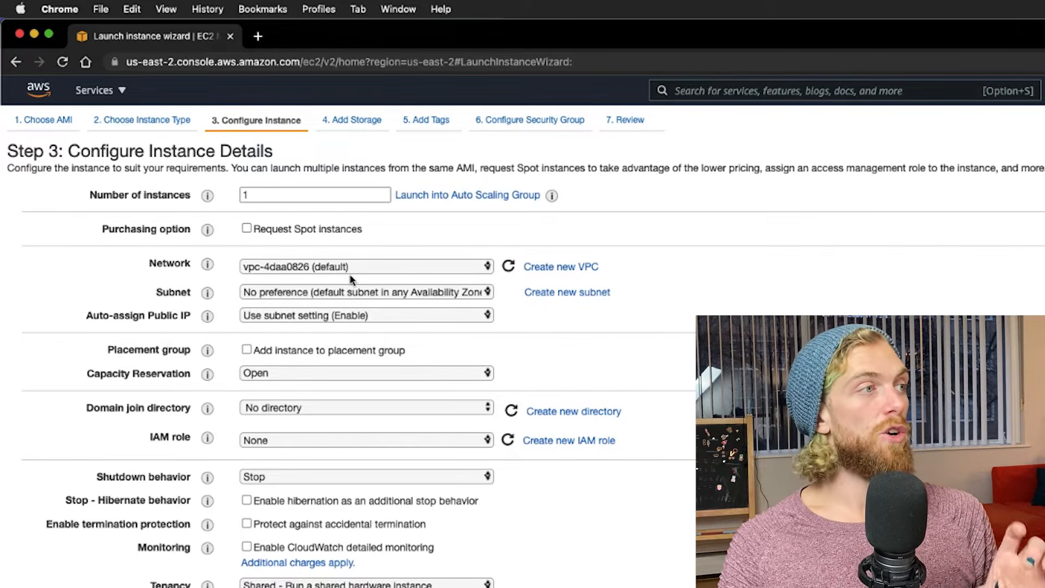
Place the new instance in my-files-app-vpc and public-subnet-1, and enable automatic assignment of a public IP.
left_click(375, 267)
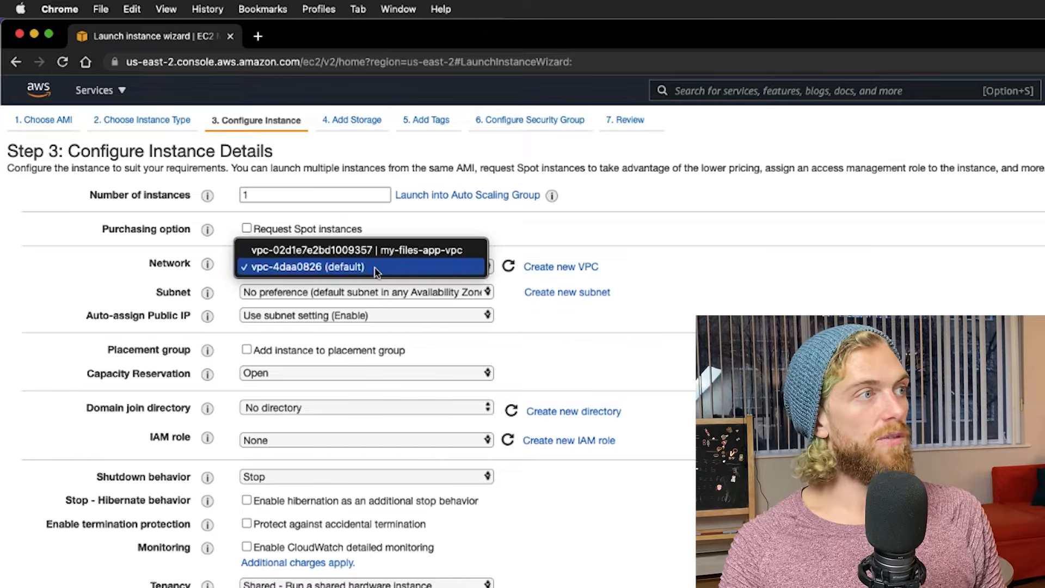
left_click(439, 252)
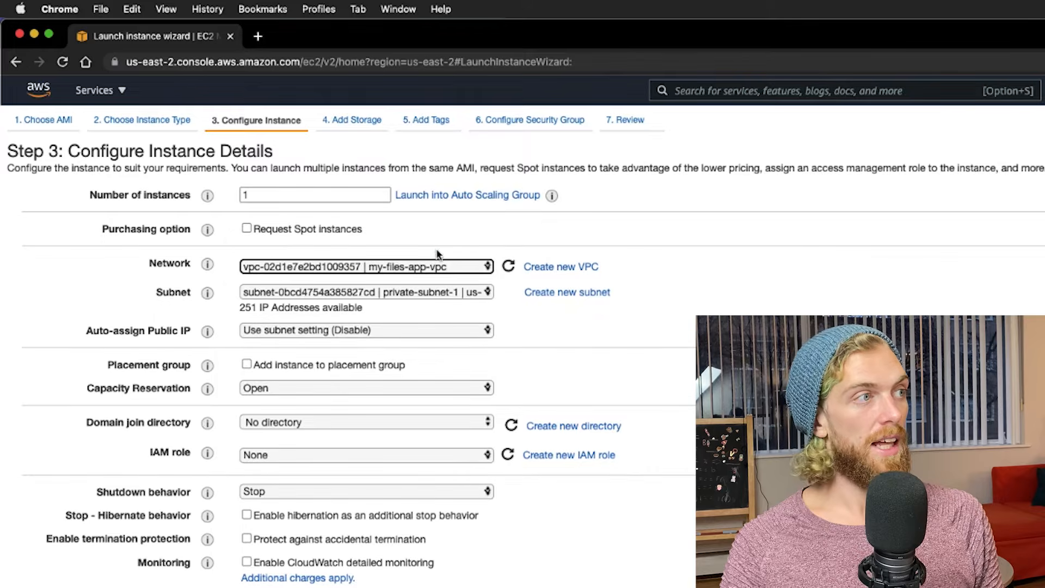
left_click(434, 293)
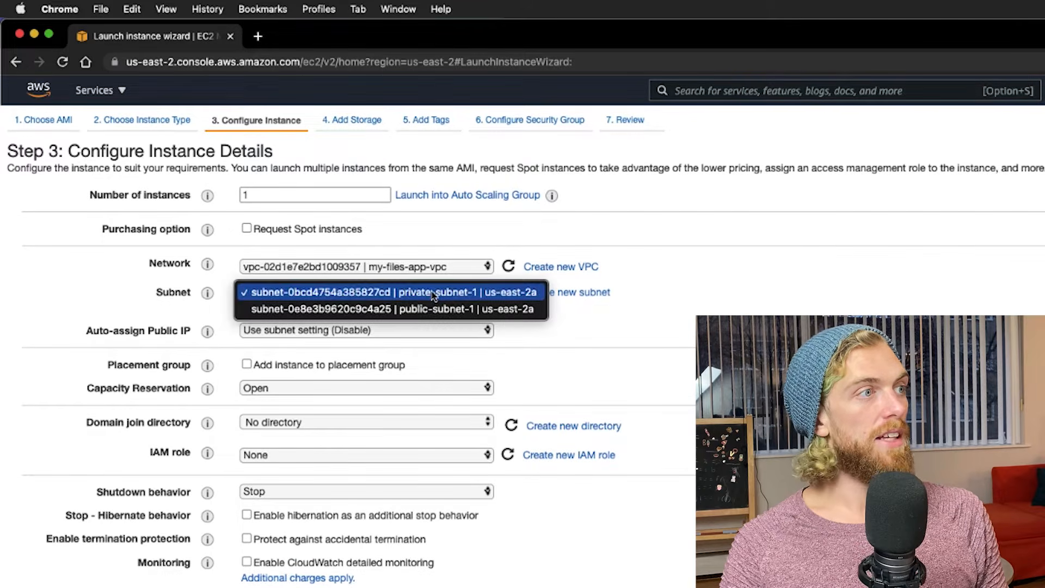
left_click(502, 309)
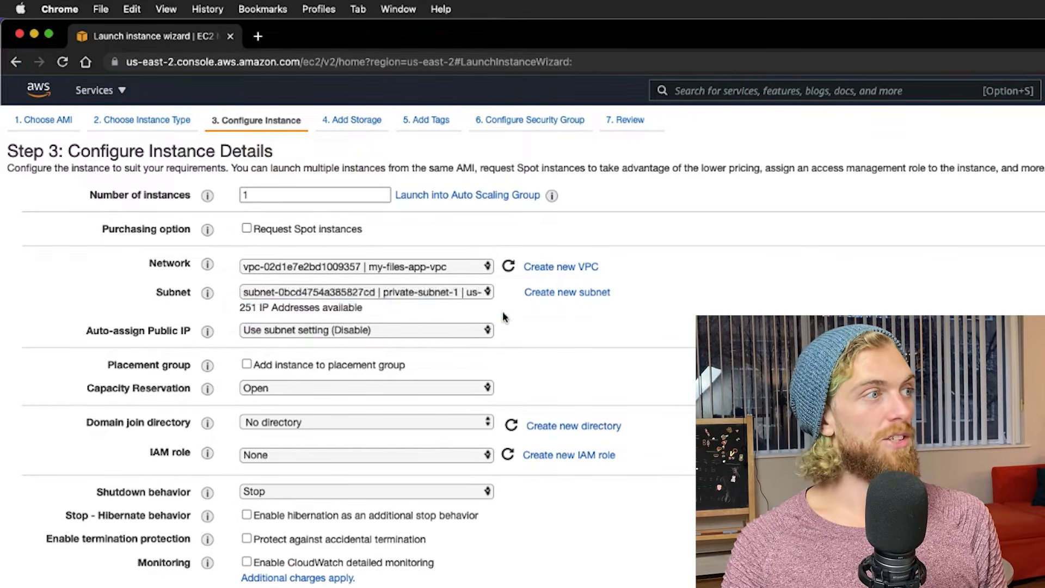
left_click(386, 331)
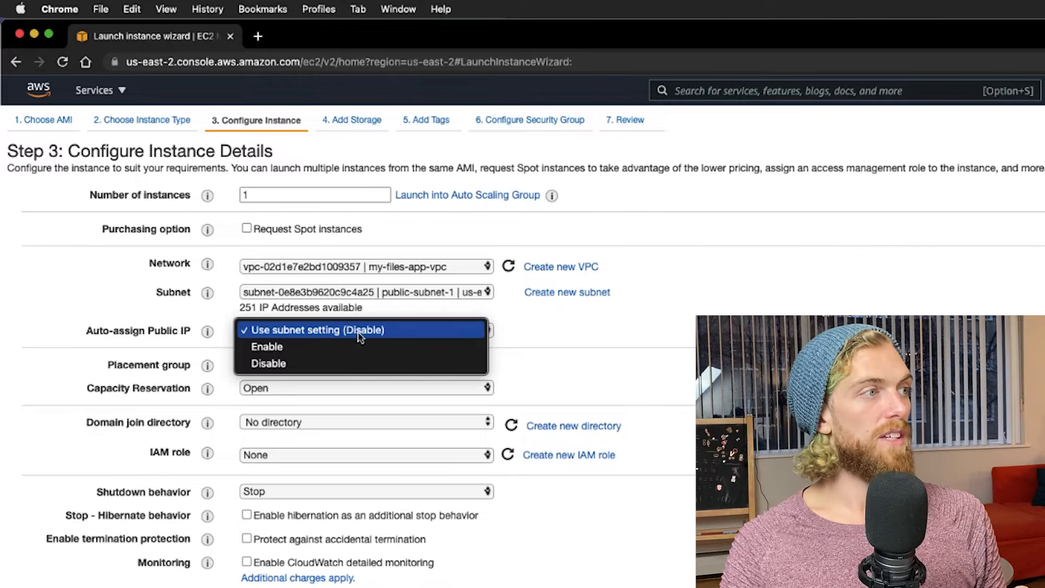
left_click(363, 351)
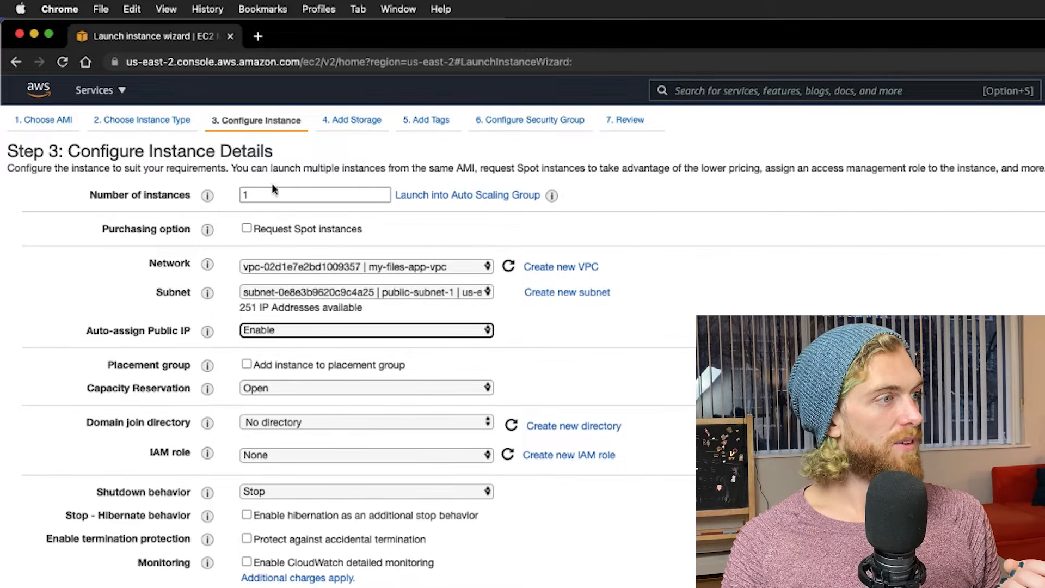
Proceed to the security group settings and define a new security group named public-lb with the description "public lb".
scroll(433, 409, "down", 5)
scroll(433, 408, "down", 2)
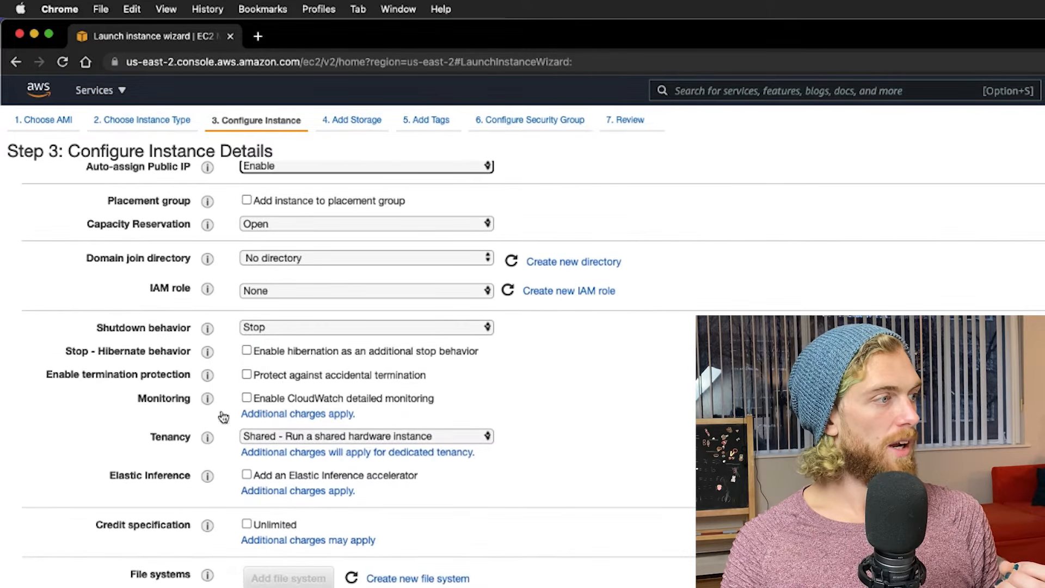
scroll(60, 570, "down", 2)
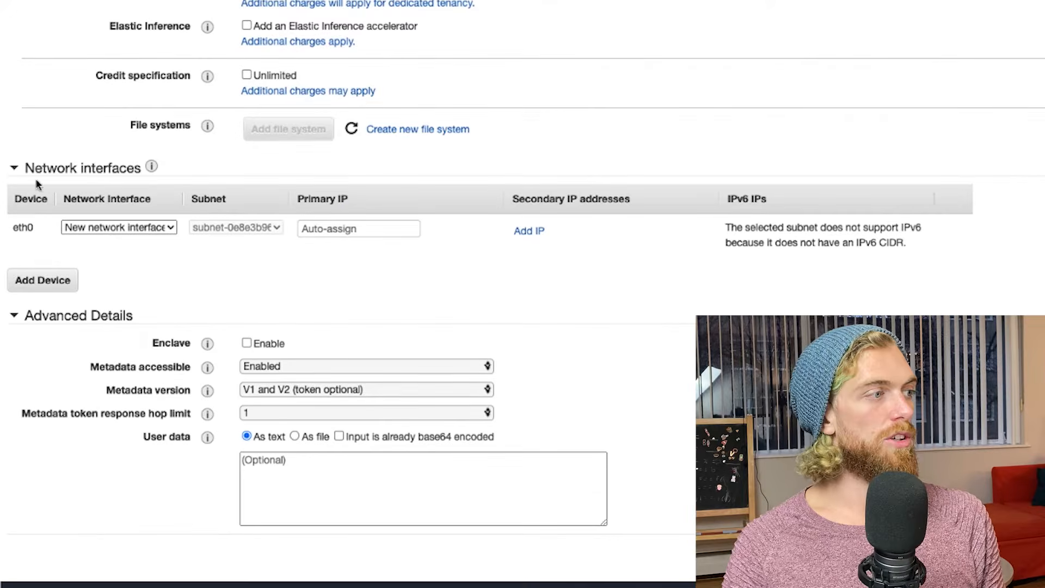
left_click(319, 228)
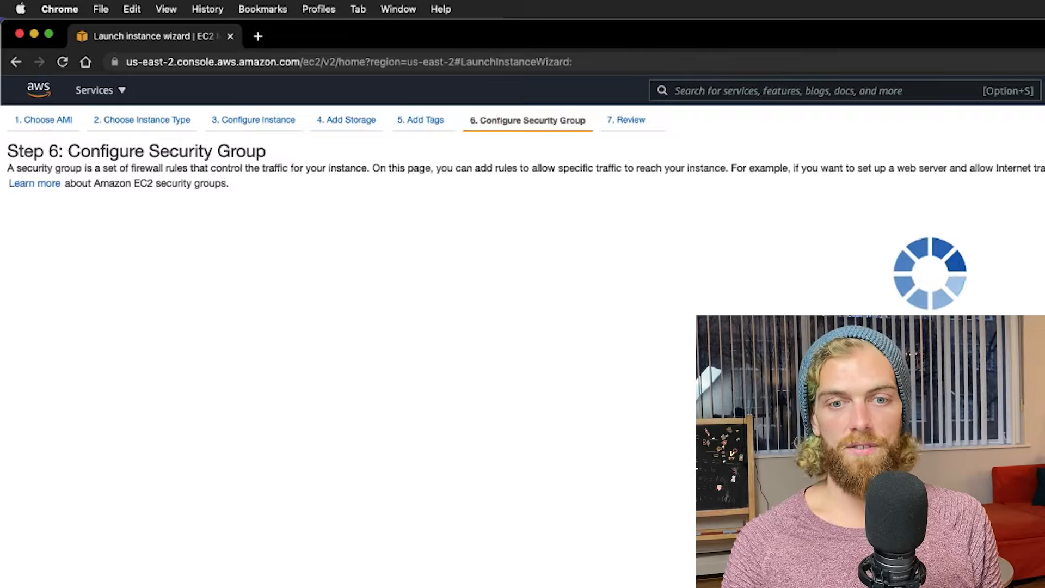
left_click(357, 229)
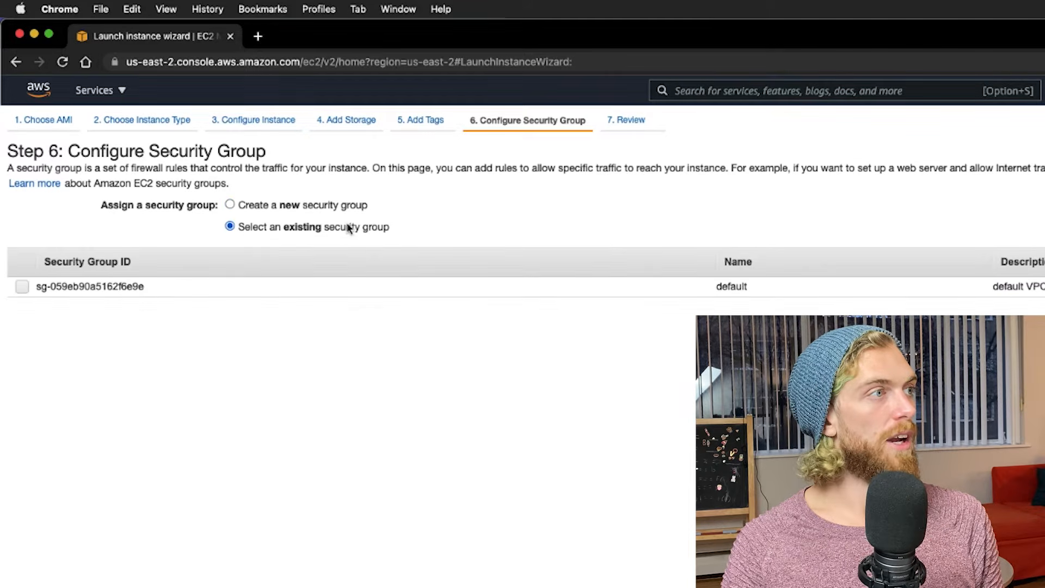
left_click(302, 204)
left_click(355, 251)
key("super+a")
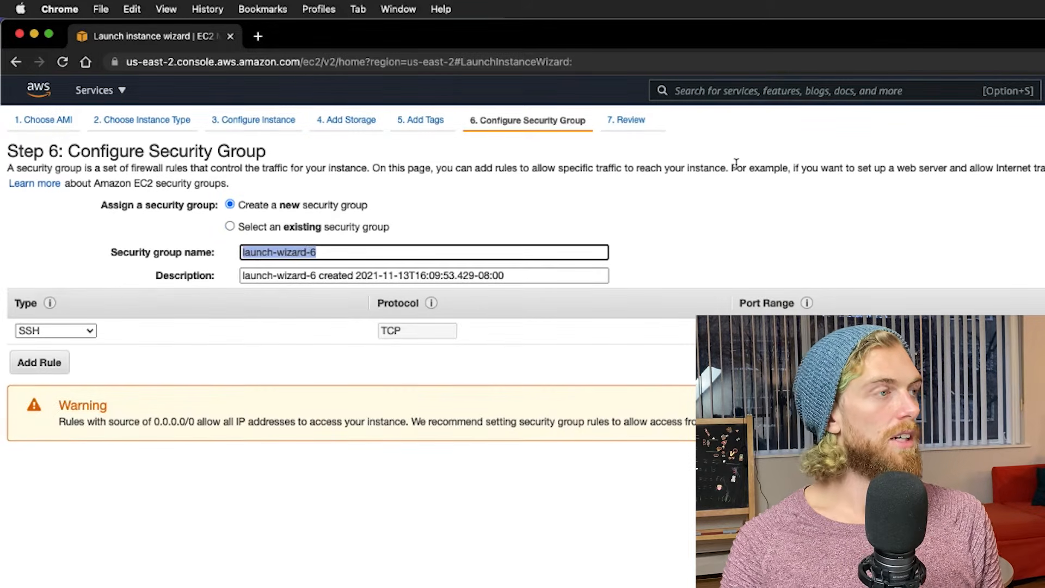
type("publi")
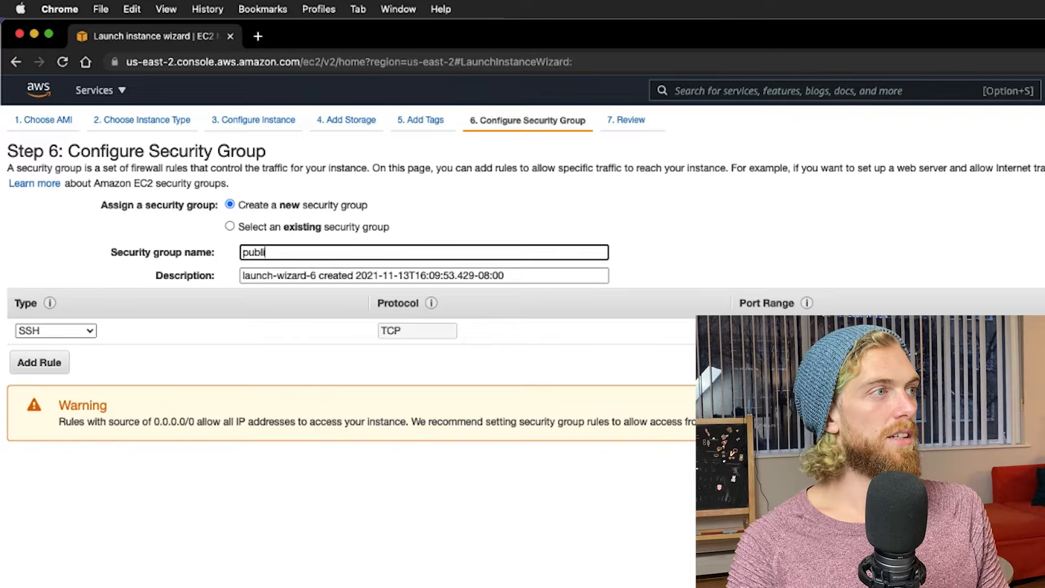
type("c-lb-")
key("Tab")
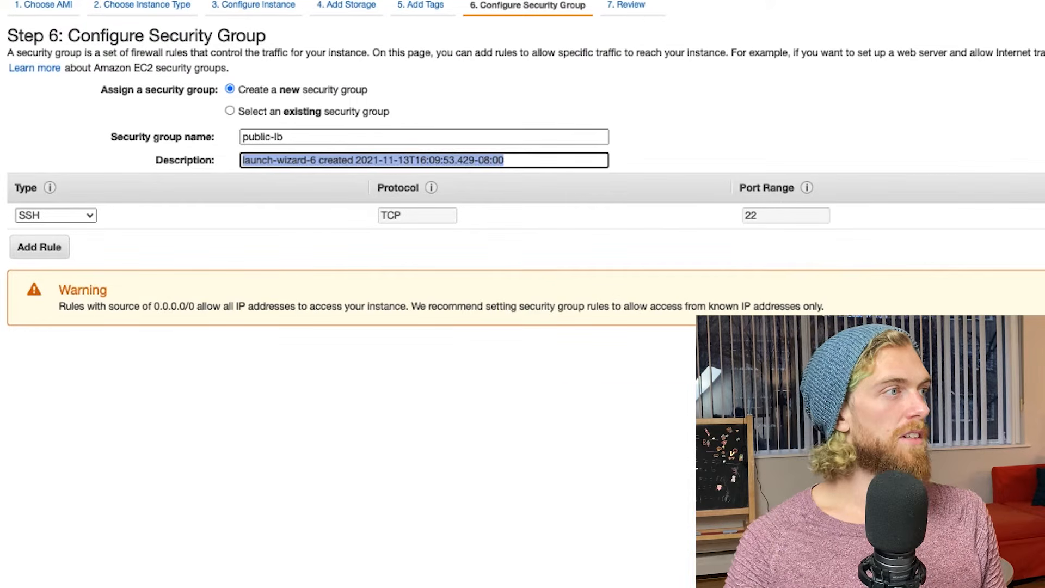
key("BackSpace")
type("public lb")
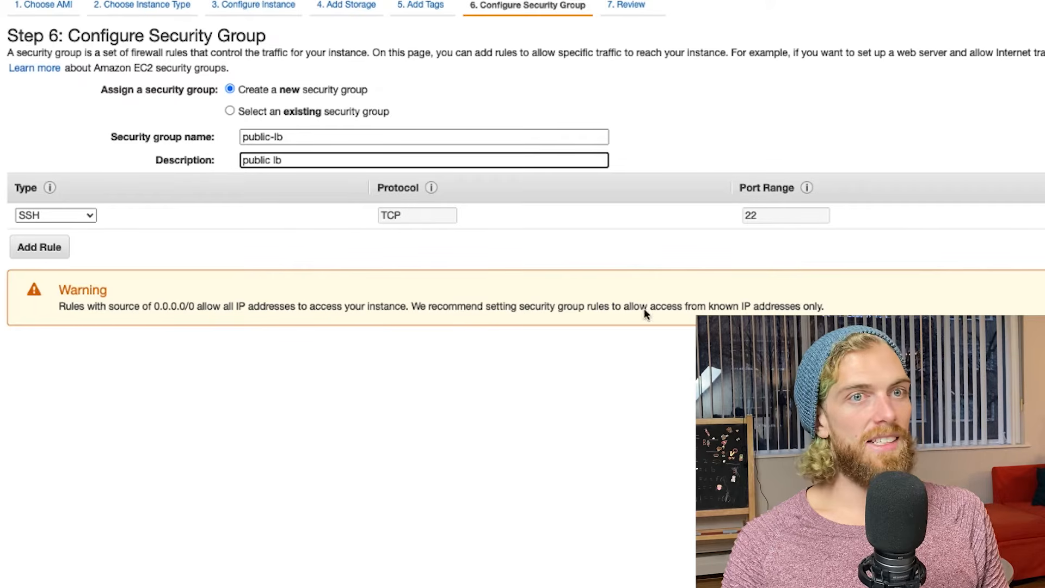
Add a second inbound rule, open to sources 0.0.0.0/0 and ::/0, to the public-lb security group.
left_click(38, 248)
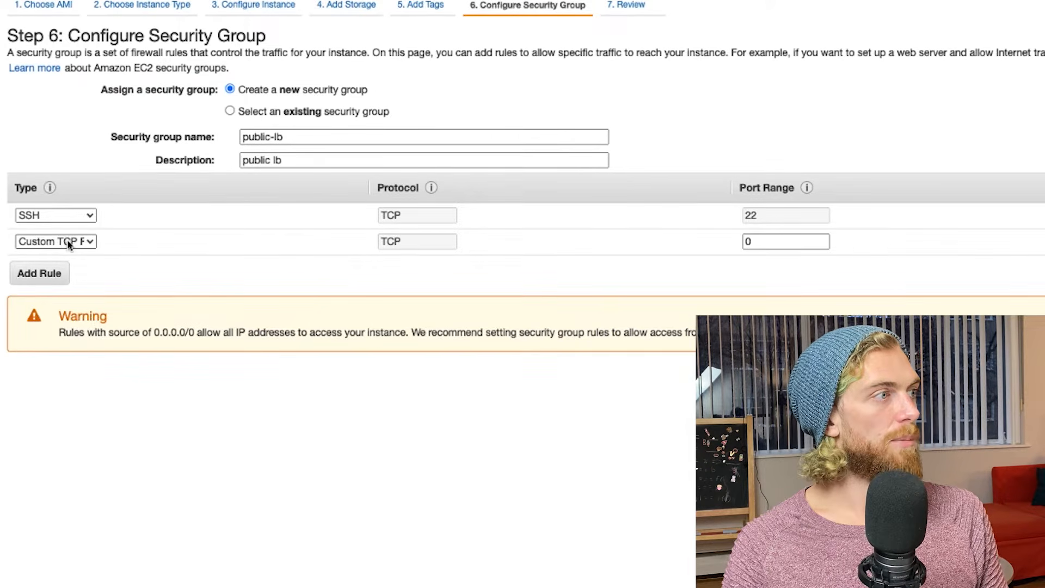
left_click(72, 241)
left_click(85, 474)
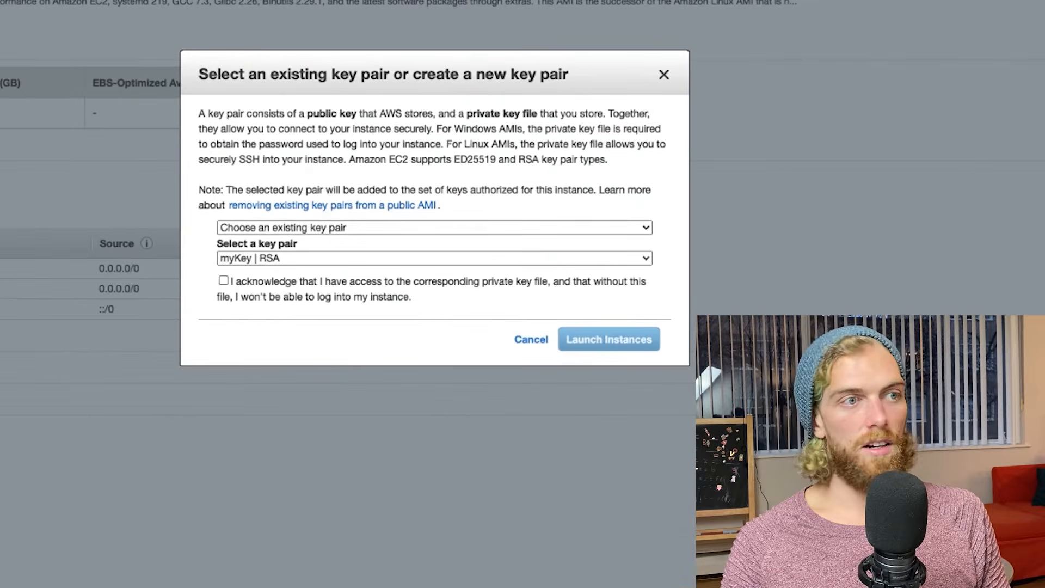
Acknowledge access to the existing key pair myKey and launch the instance.
left_click(223, 280)
left_click(607, 341)
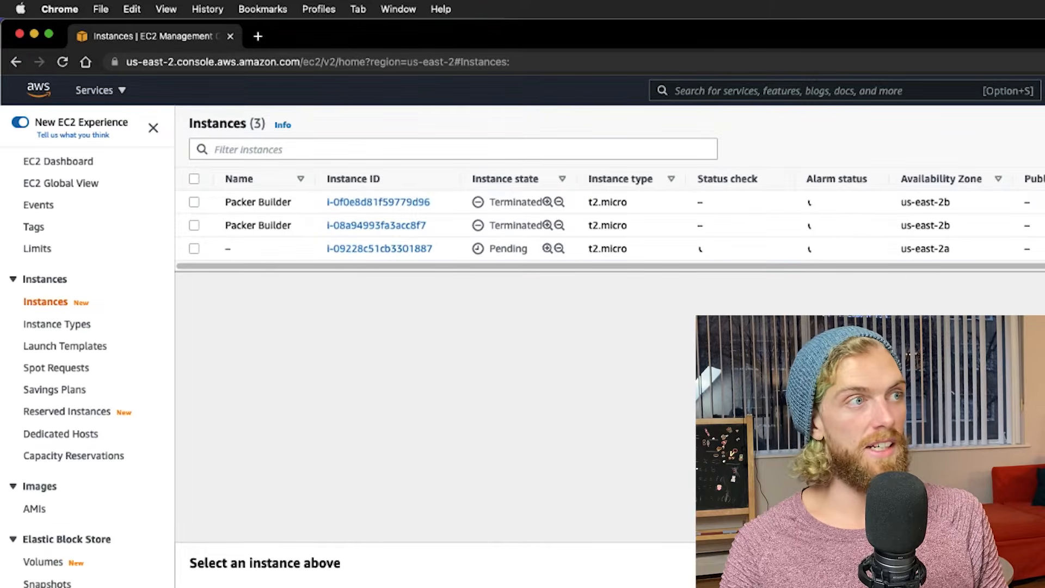
Name the newly launched unnamed instance "load balancer".
left_click(240, 249)
left_click(240, 248)
left_click(365, 272)
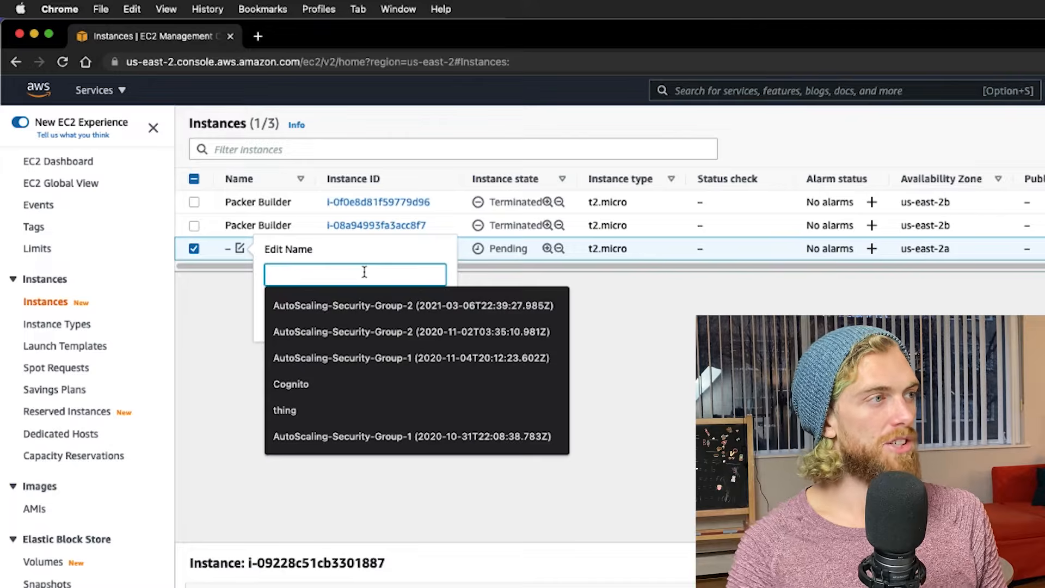
type("load balancer")
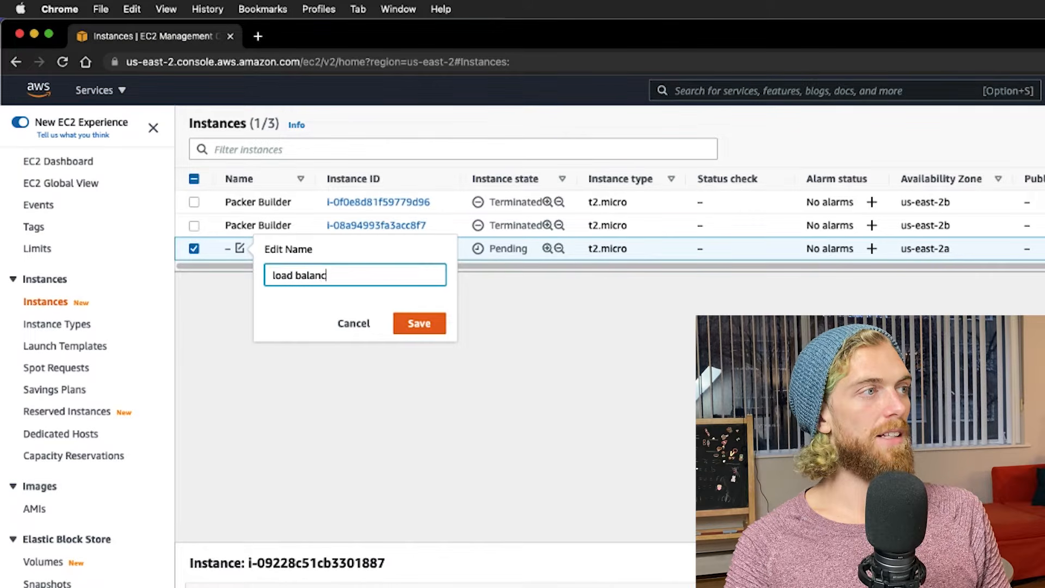
key("Return")
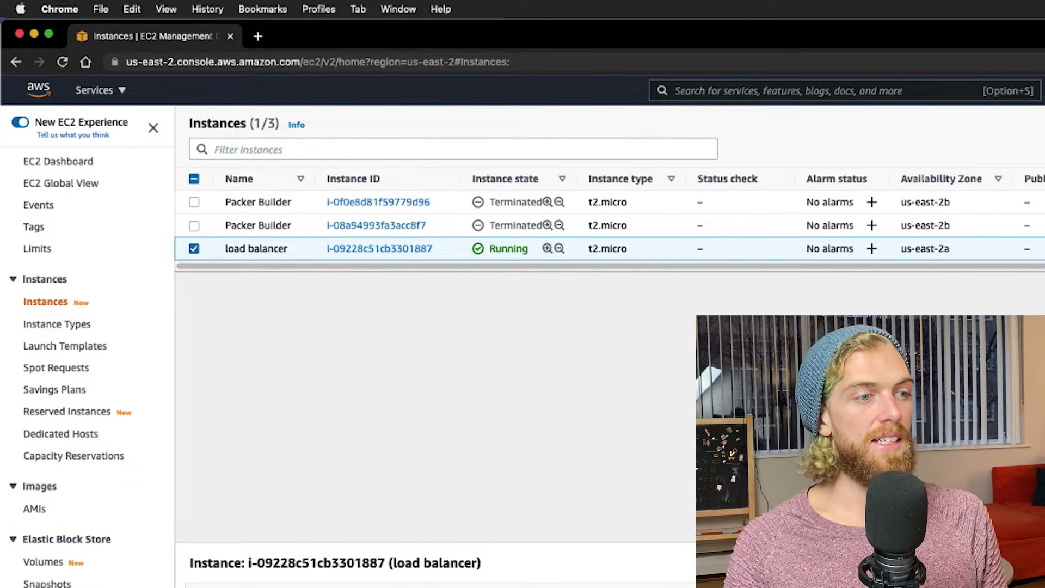
Open the SSH client connection instructions for the load balancer instance and select the example ssh command.
left_click(1044, 124)
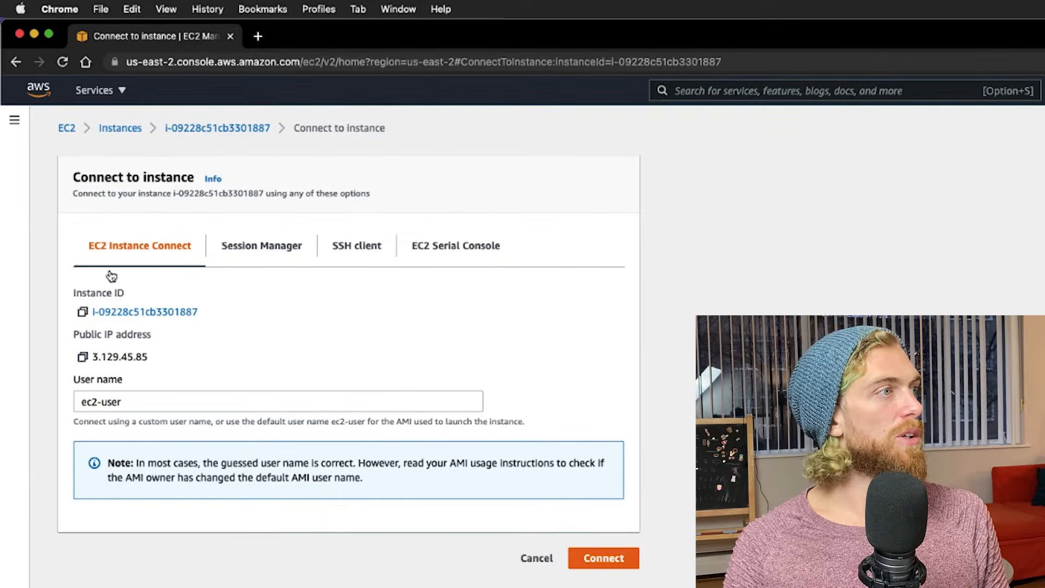
left_click(353, 249)
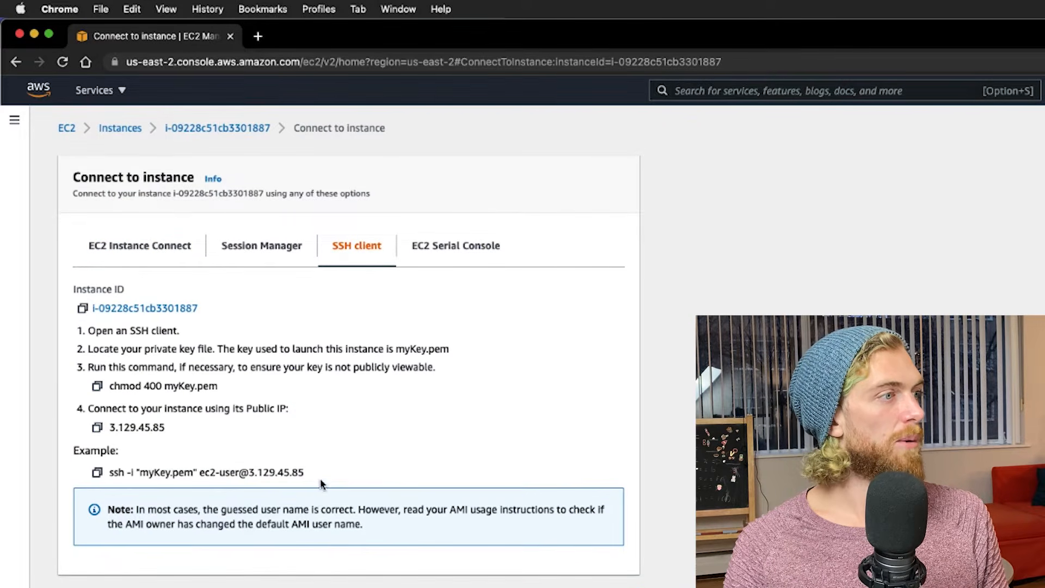
left_click_drag(318, 479, 108, 475)
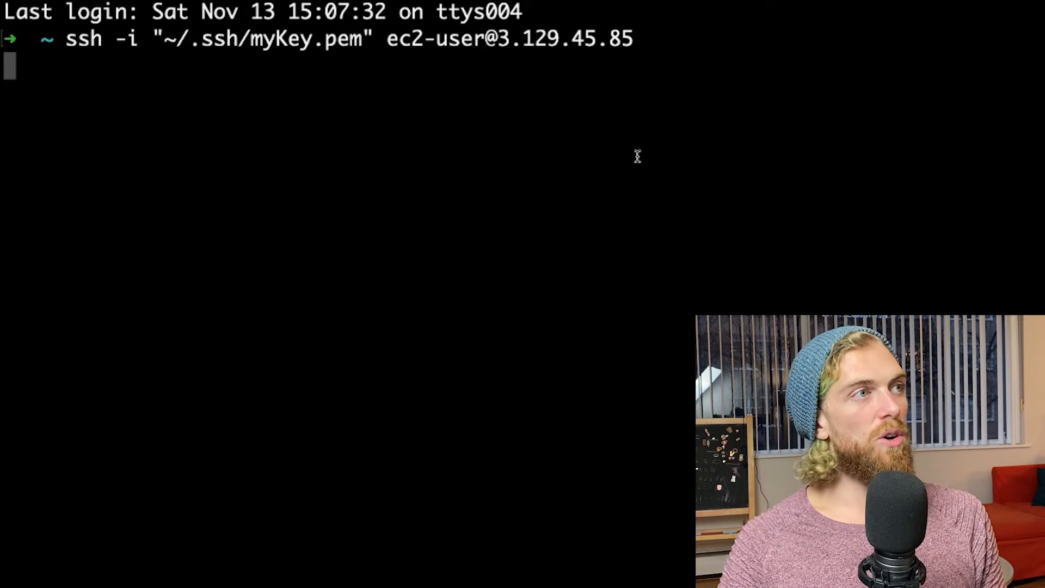
Switch from the terminal back to the AWS console in the browser and open the VPC service.
key("ctrl+Left")
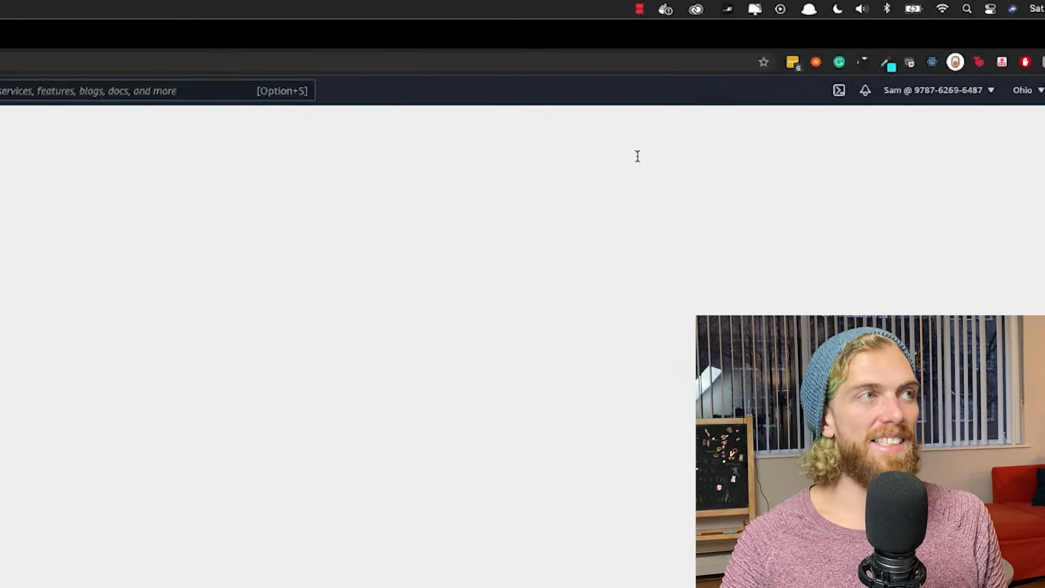
left_click(108, 96)
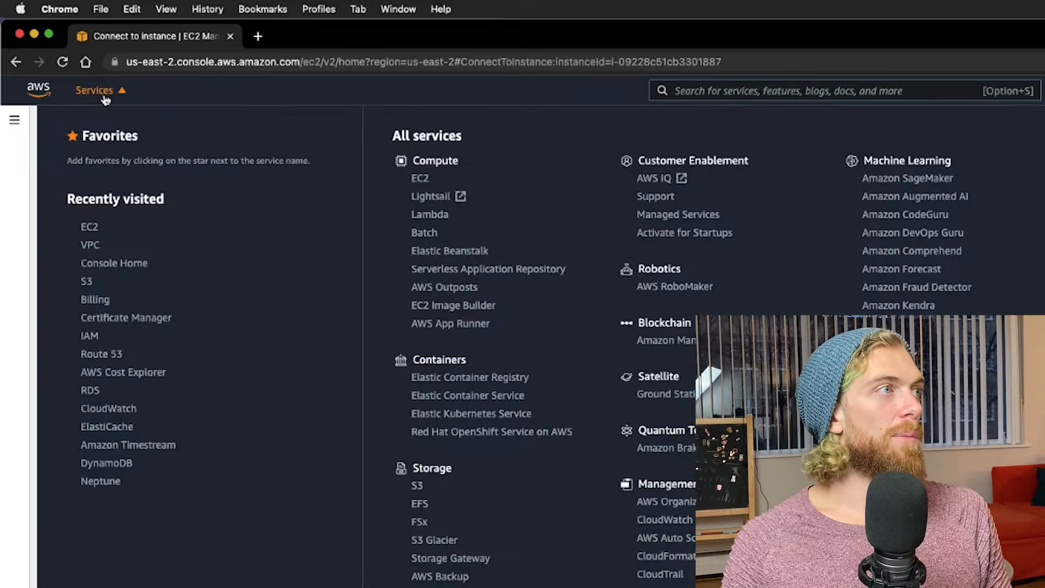
left_click(95, 248)
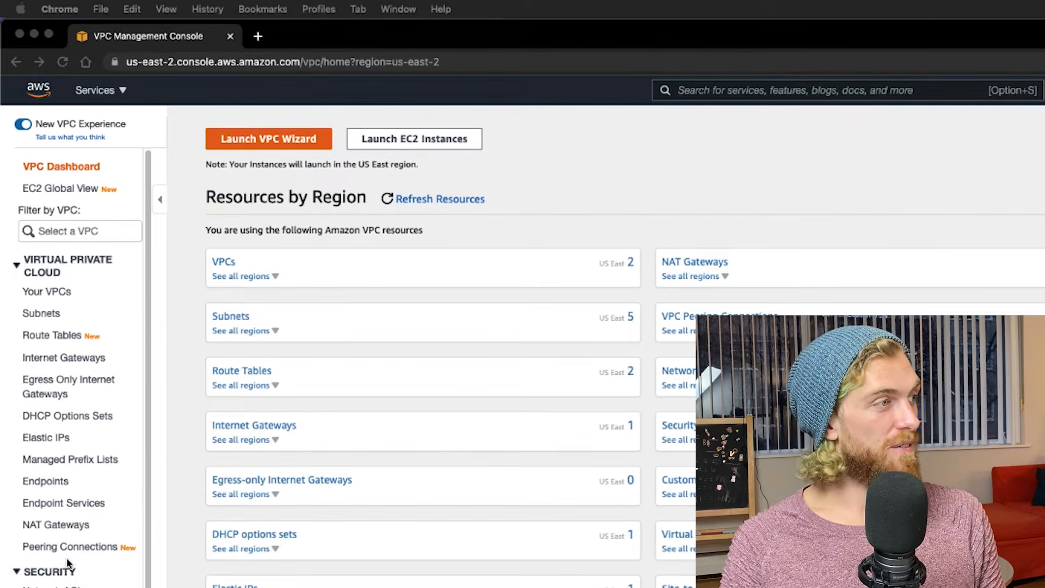
Create an internet gateway with the name tag my-file-app-igw.
scroll(79, 354, "down", 10)
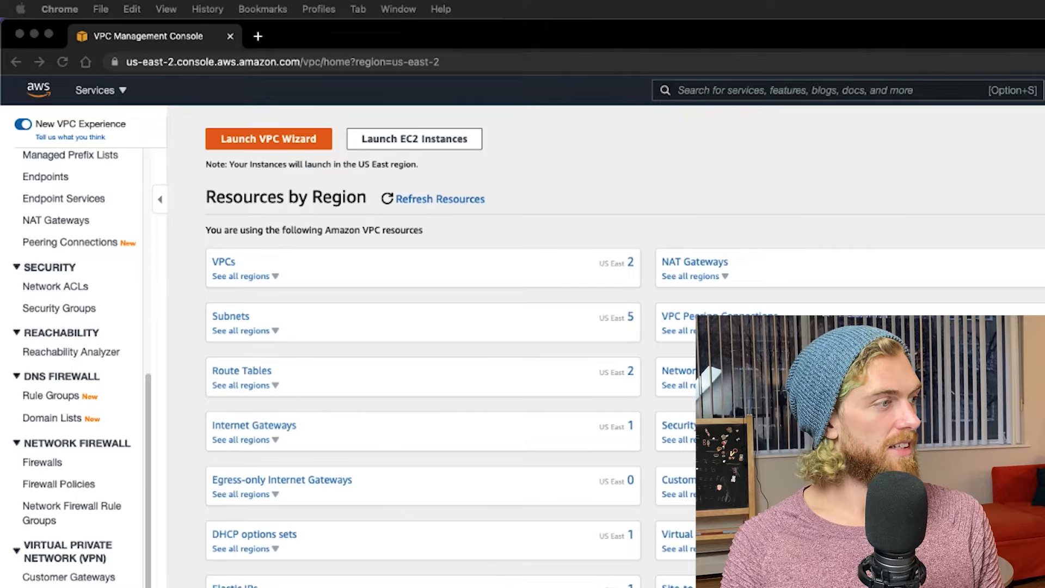
scroll(79, 354, "up", 9)
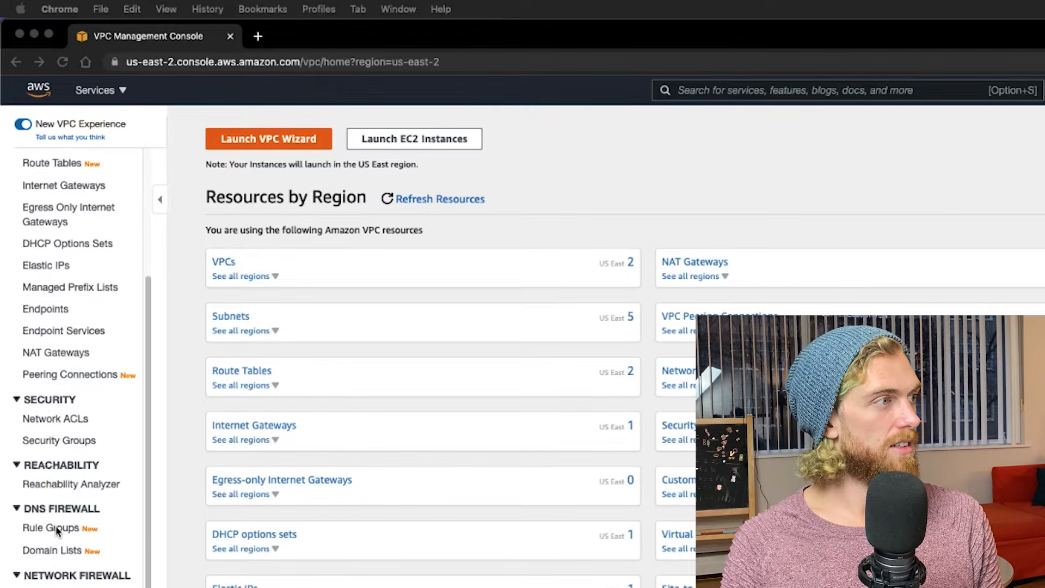
left_click(48, 329)
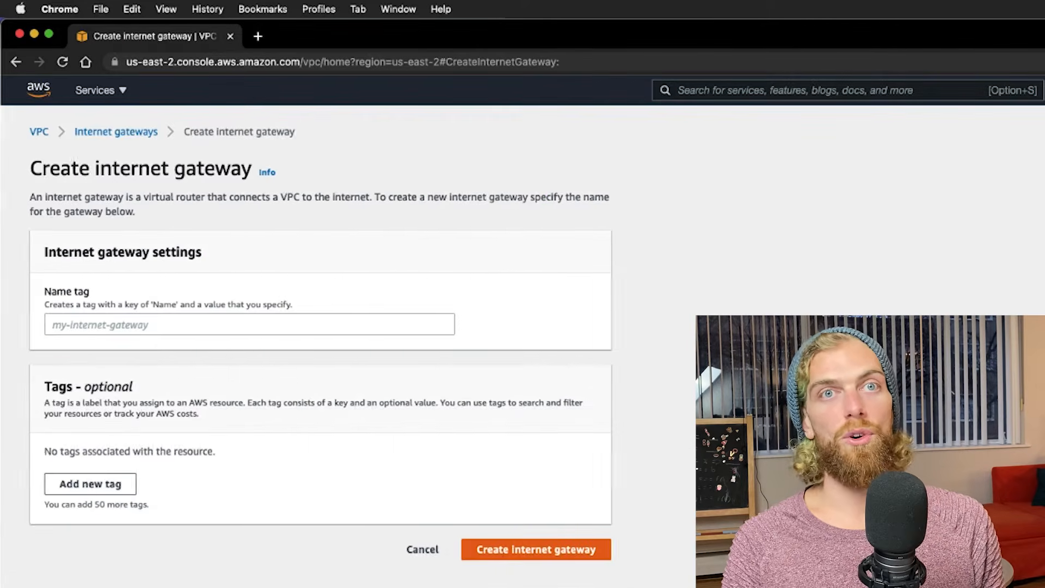
left_click(175, 327)
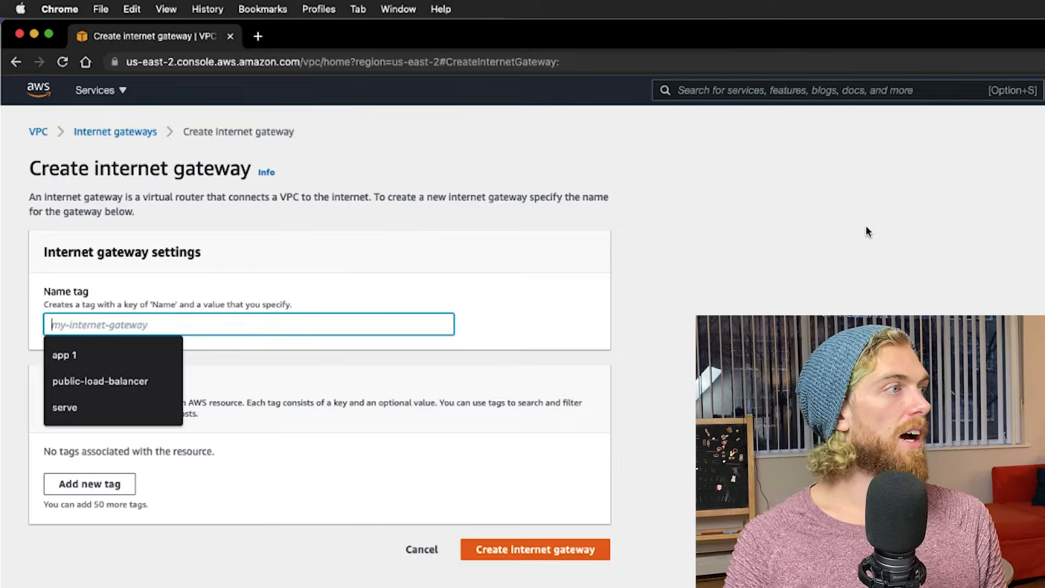
type("m")
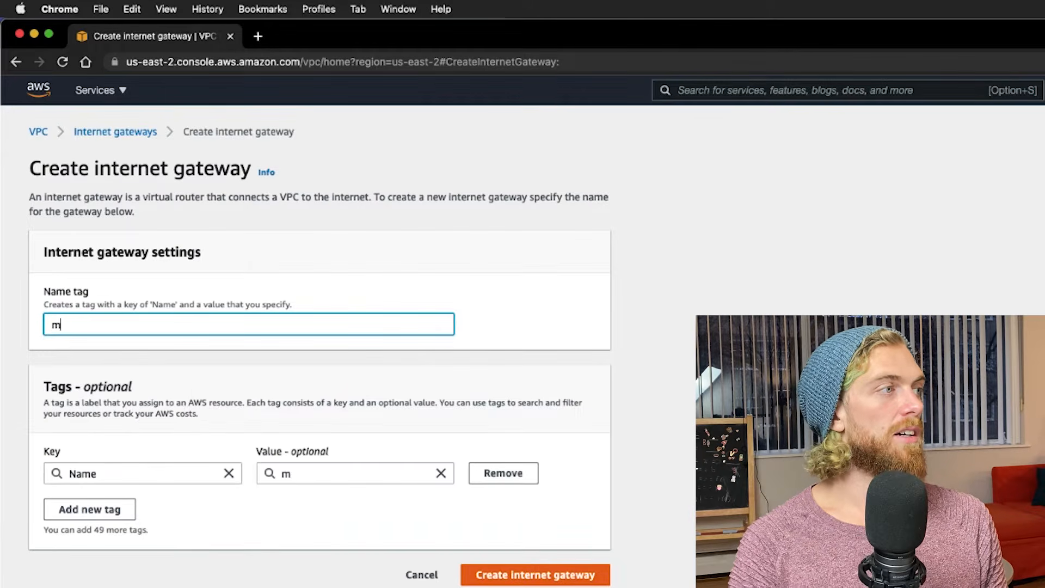
type("y-f")
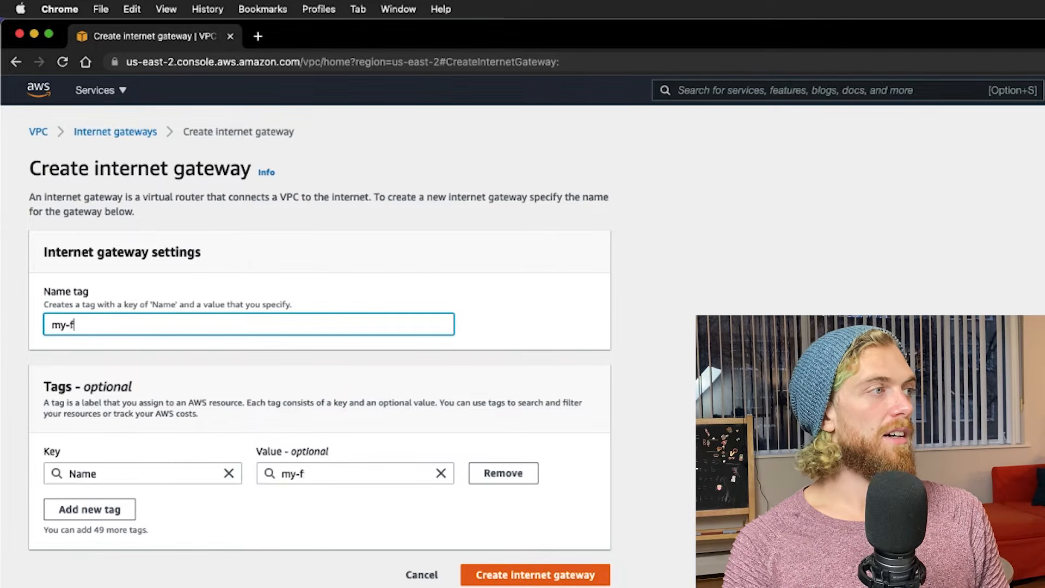
type("ile-app-igw")
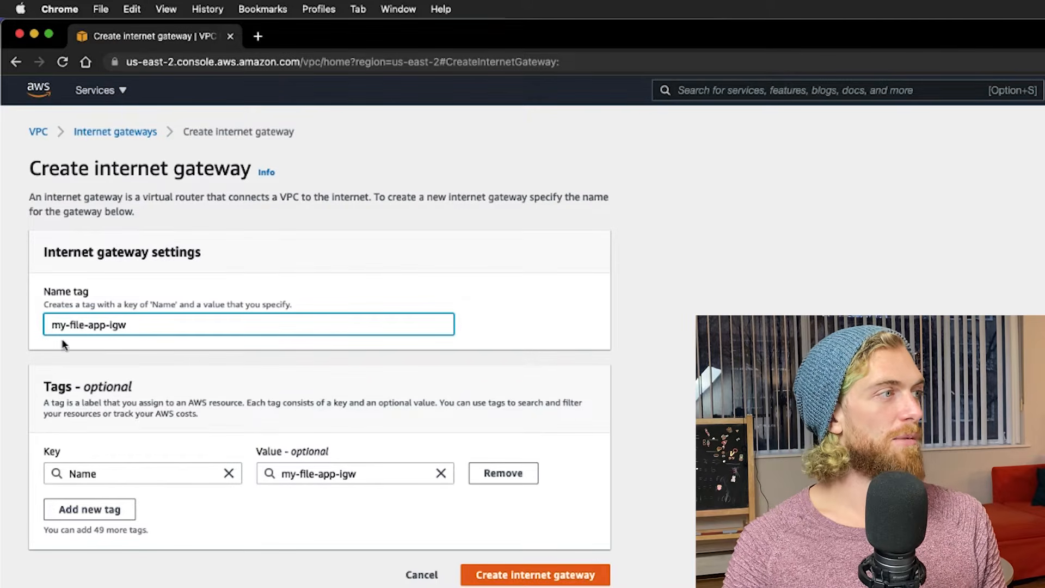
left_click(501, 575)
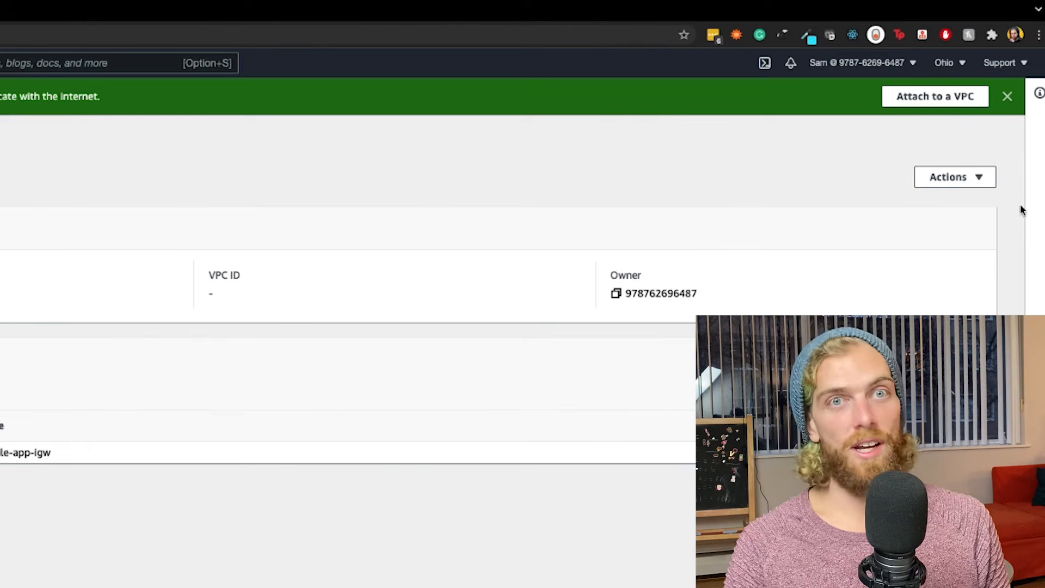
Attach the new internet gateway to my-files-app-vpc.
left_click(931, 179)
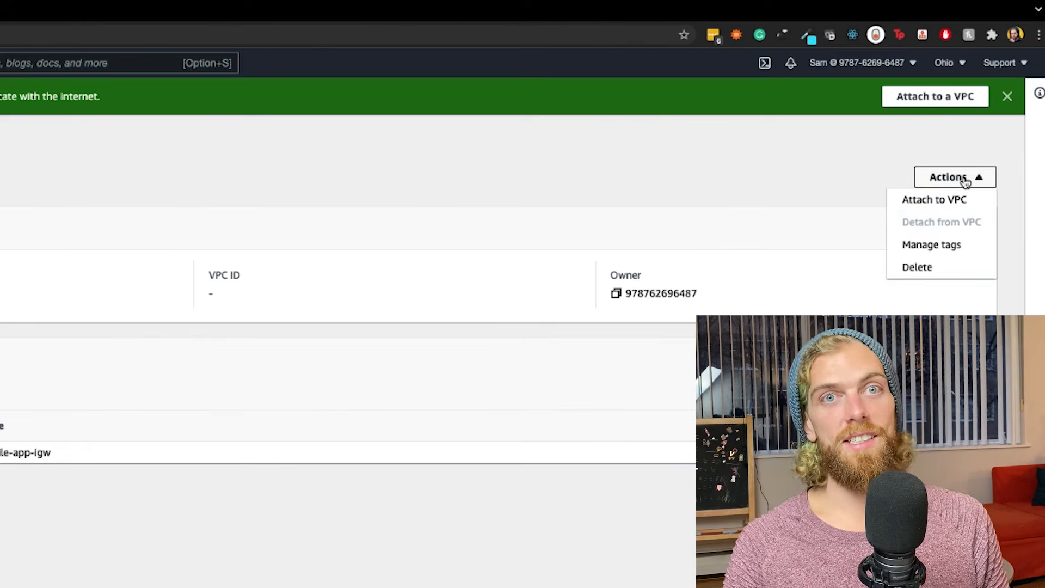
left_click(954, 201)
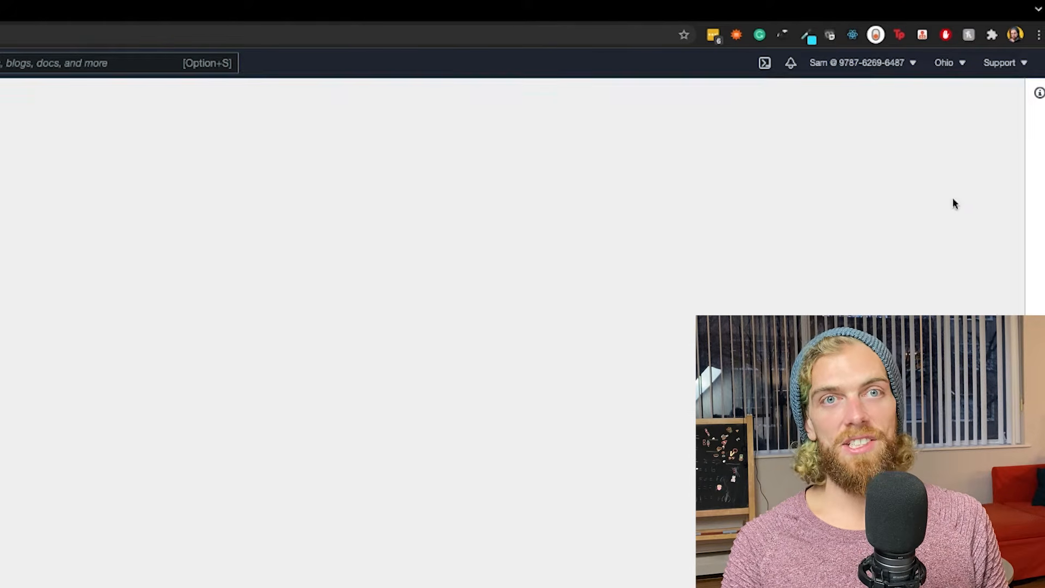
left_click(107, 303)
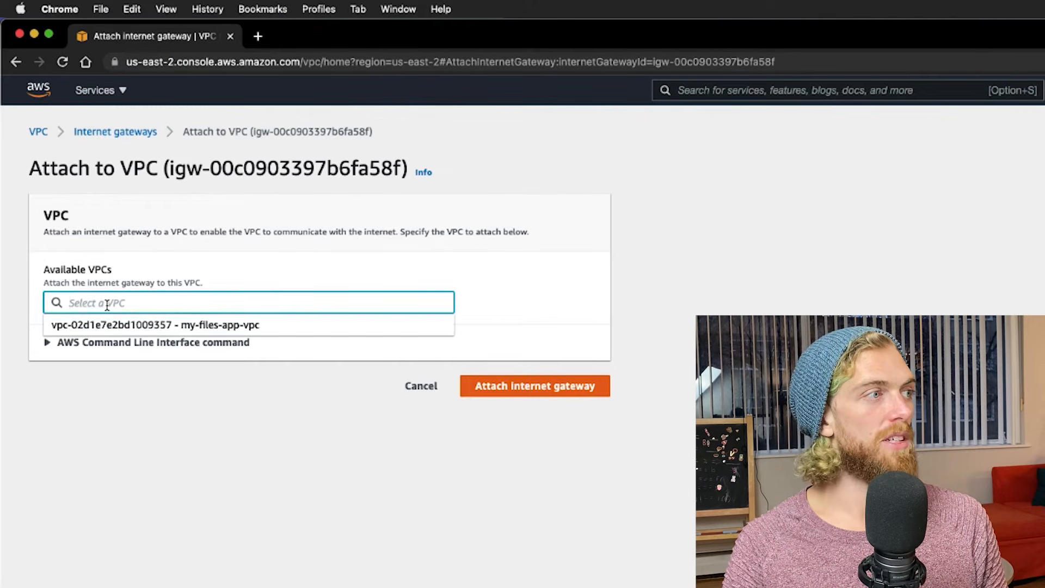
left_click(301, 327)
left_click(558, 398)
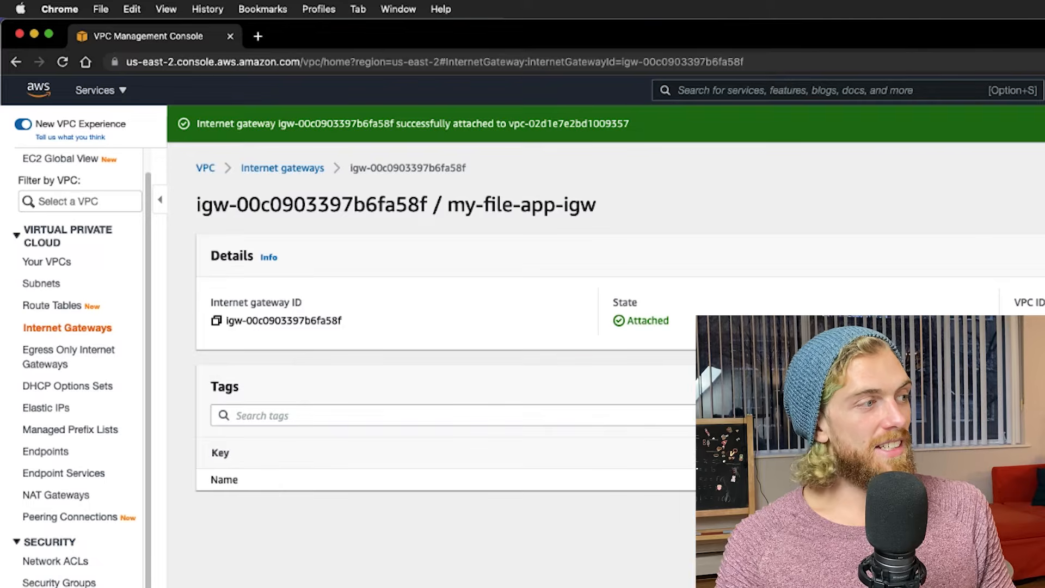
Open the details of public-subnet-1 and examine the destination in its route table.
scroll(76, 365, "down", 5)
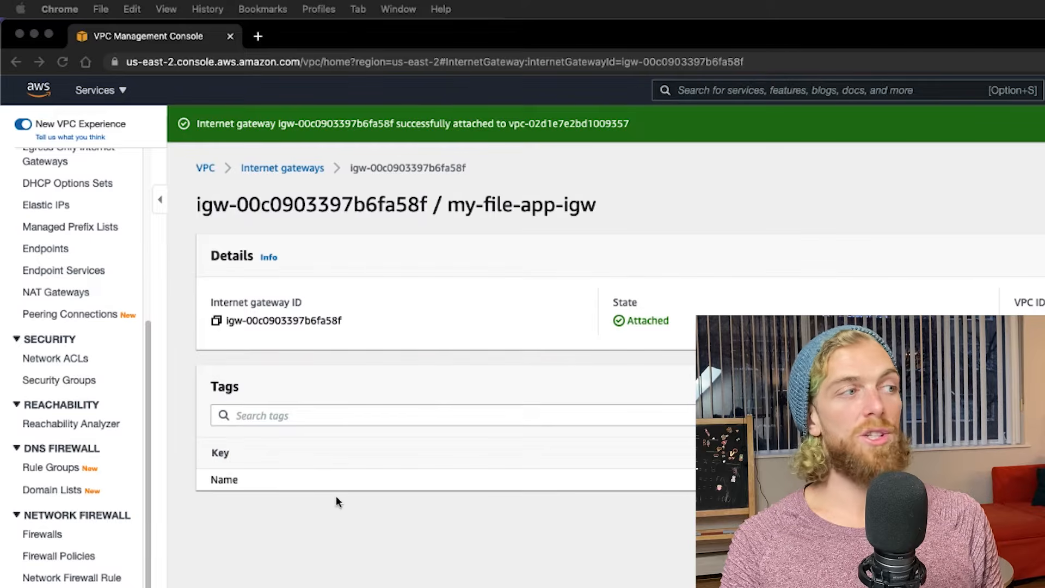
scroll(87, 397, "up", 6)
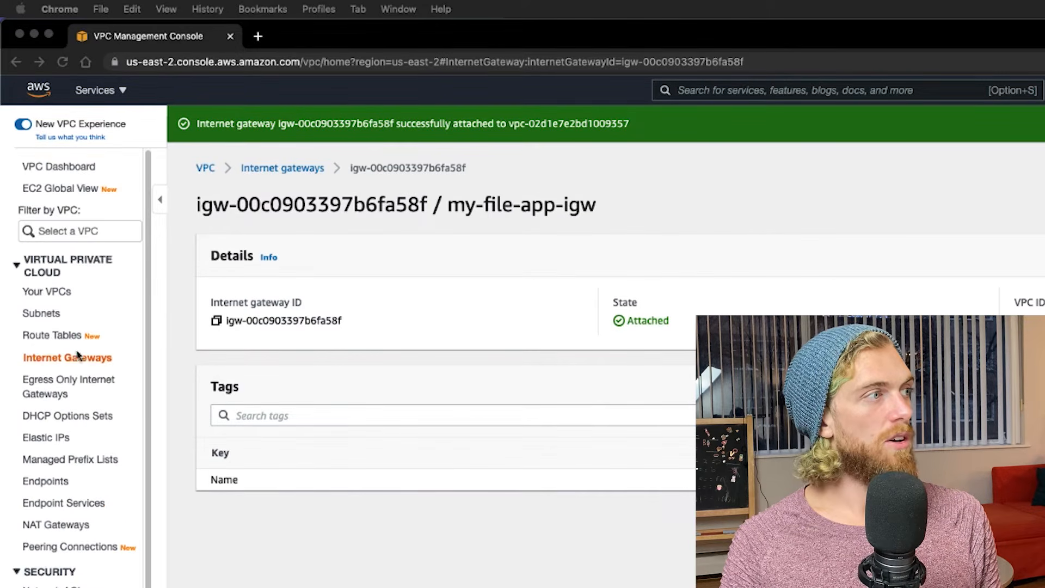
left_click(47, 315)
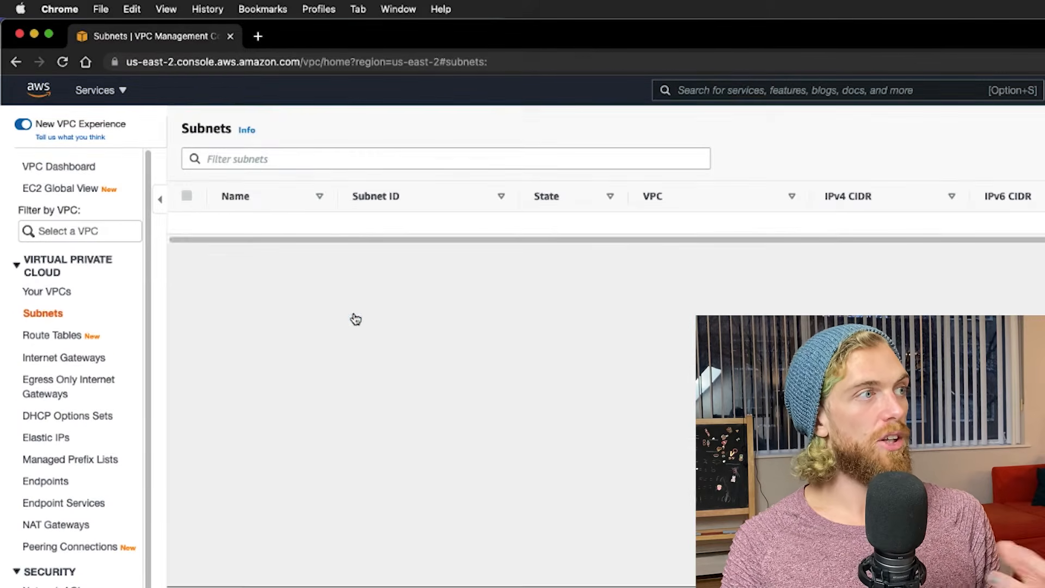
left_click(380, 268)
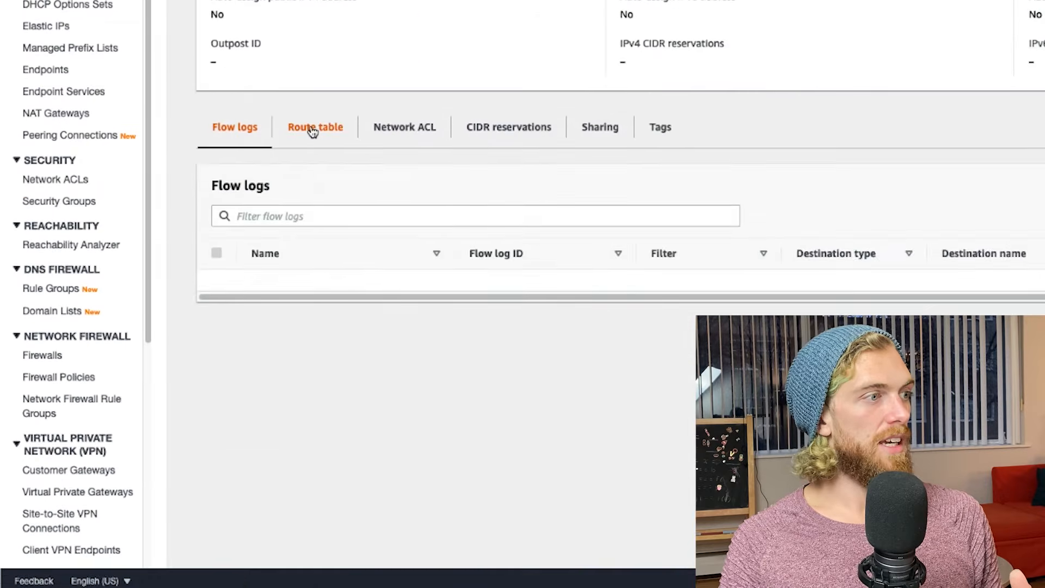
left_click(313, 541)
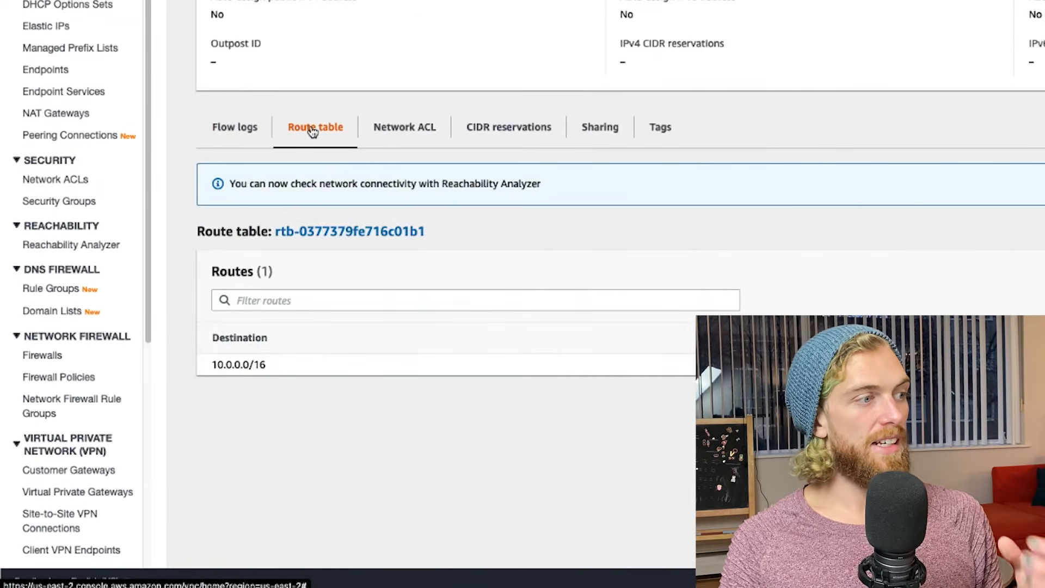
left_click_drag(206, 373, 268, 366)
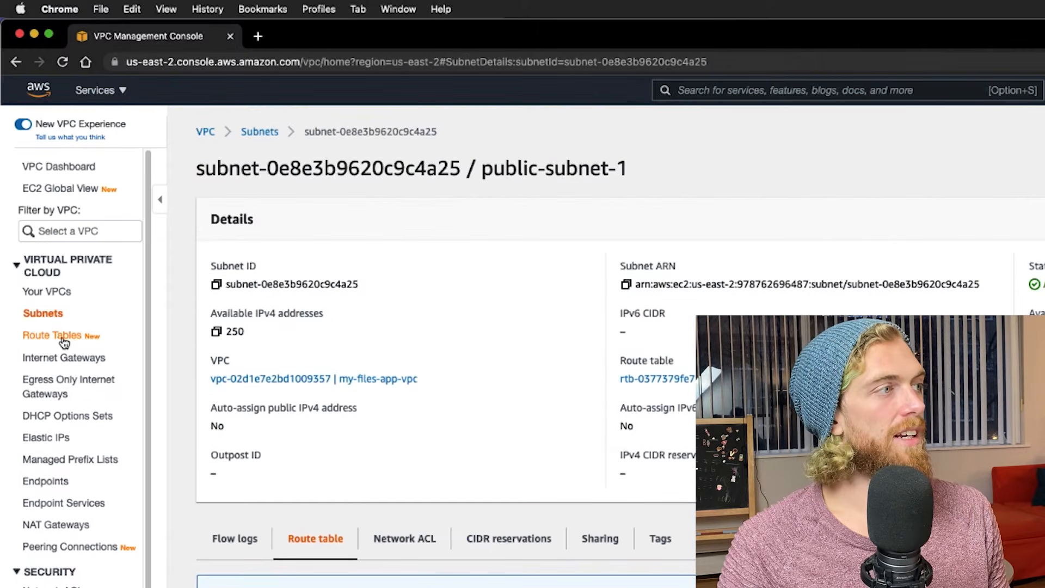
Create a route table named my-file-app-public-rt in my-files-app-vpc.
left_click(63, 341)
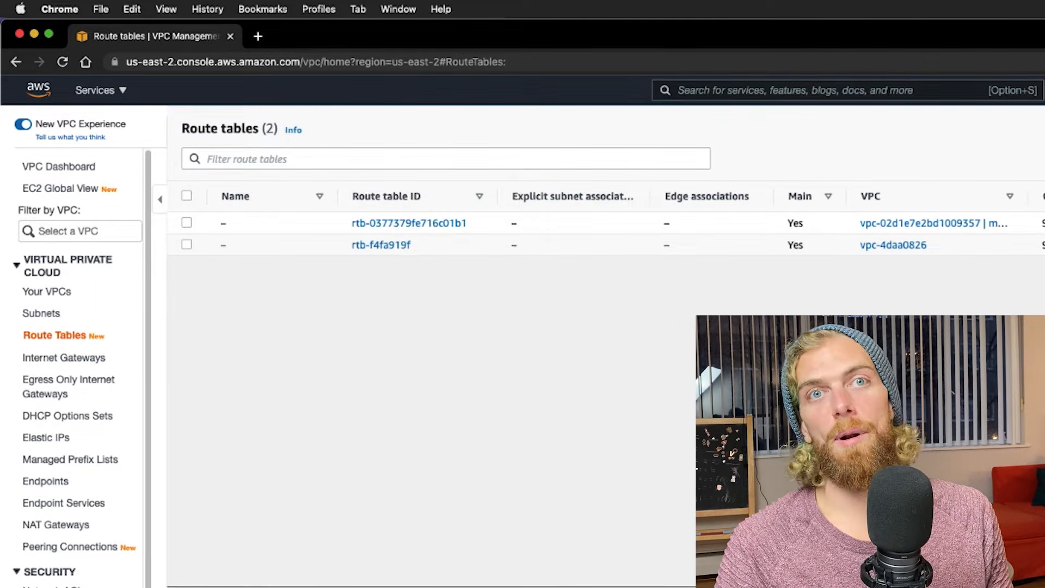
left_click(1044, 129)
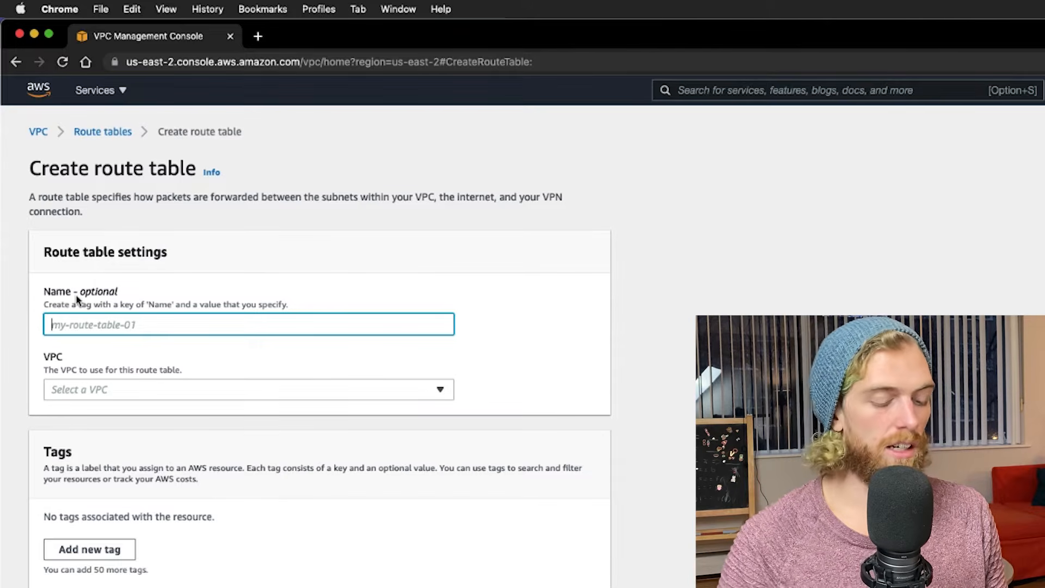
type("my0-f")
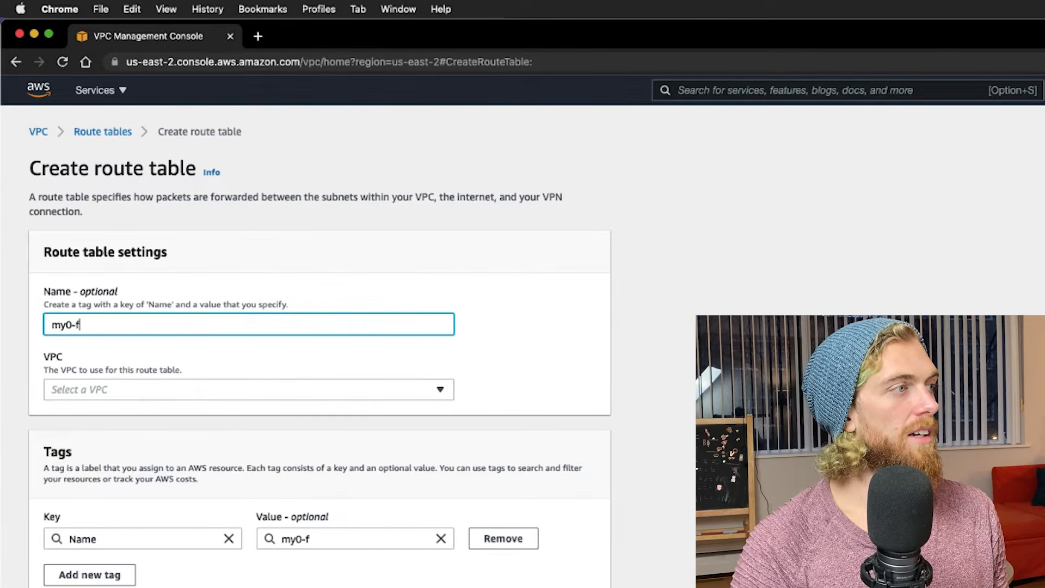
key("BackSpace")
key("BackSpace")
key("BackSpace")
type("-file-ap")
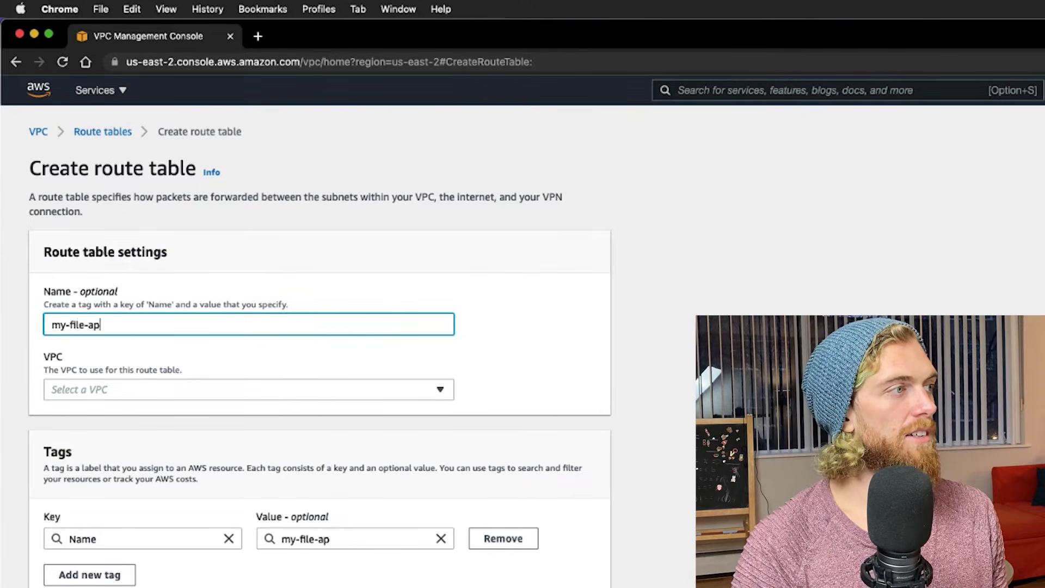
type("p-public-rt")
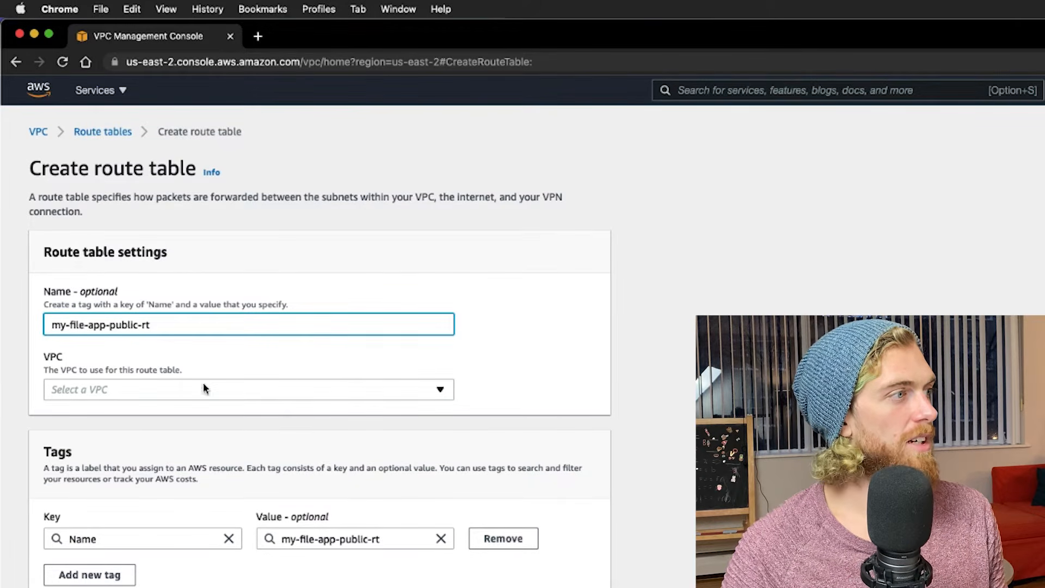
left_click(203, 389)
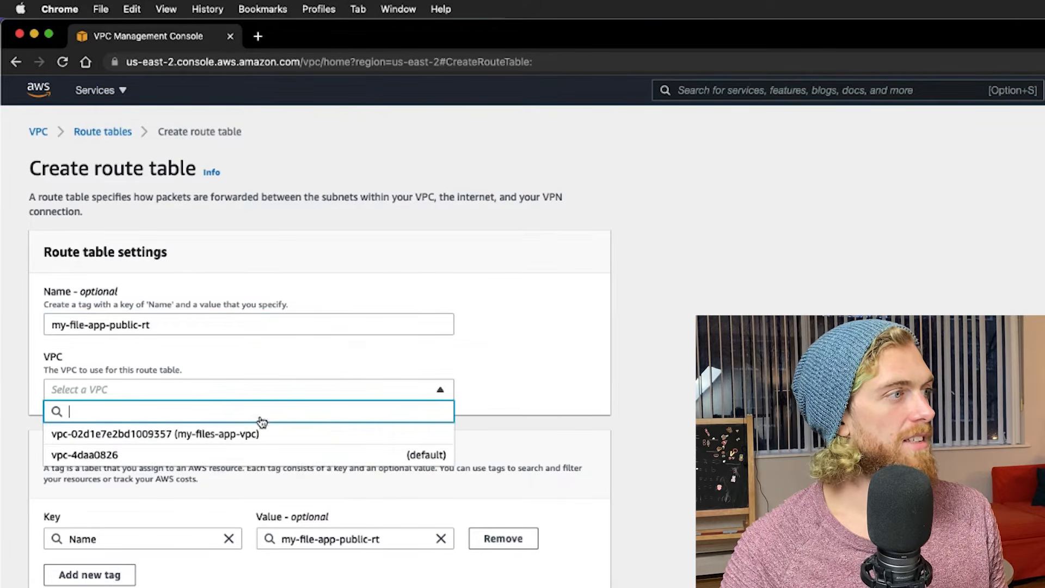
left_click(275, 439)
scroll(640, 387, "down", 3)
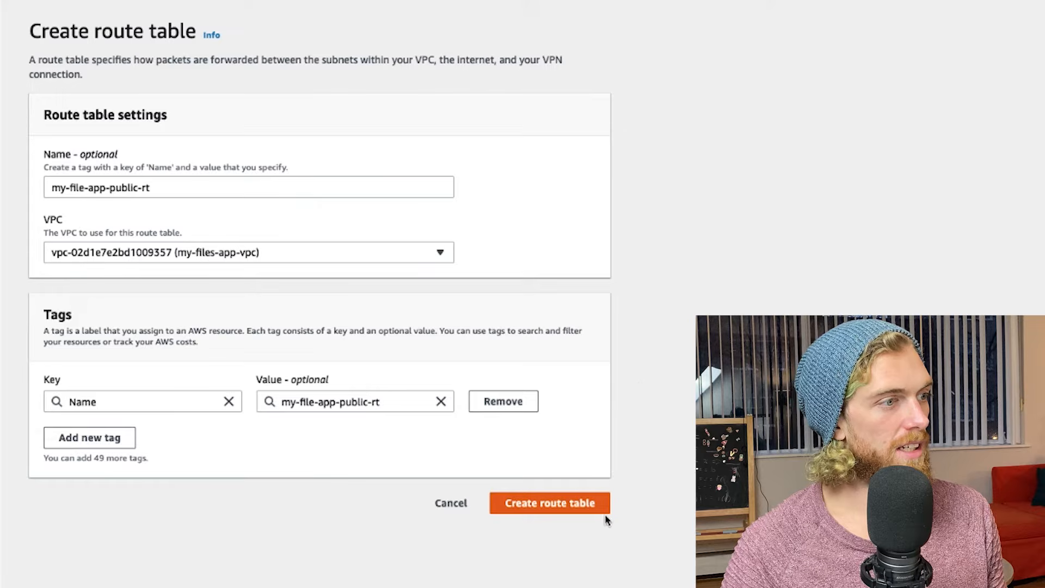
left_click(553, 503)
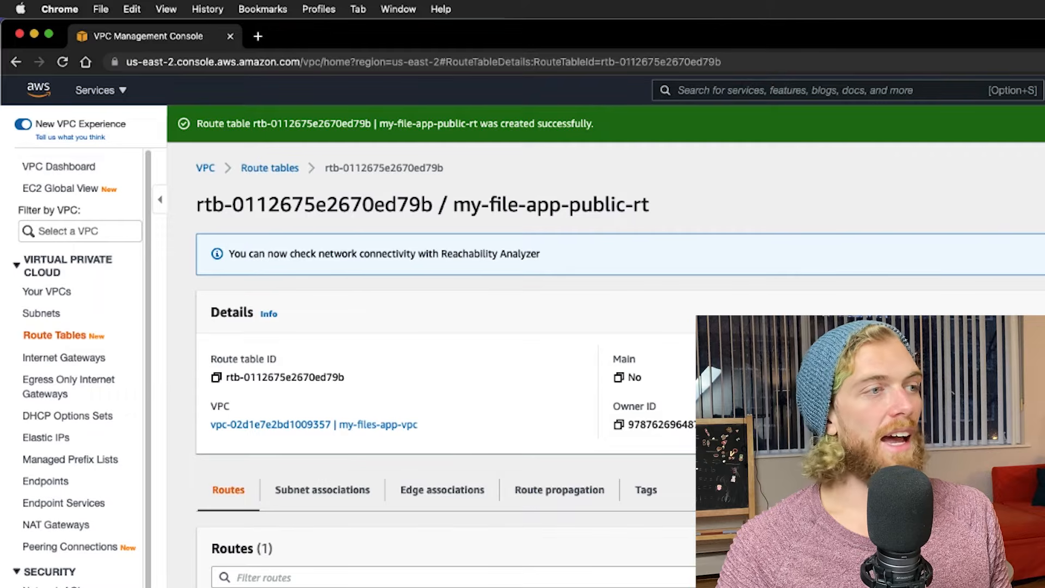
Add a route to my-file-app-public-rt with destination 0.0.0.0/0 and the internet gateway my-file-app-igw as target, and save it.
left_click(1035, 549)
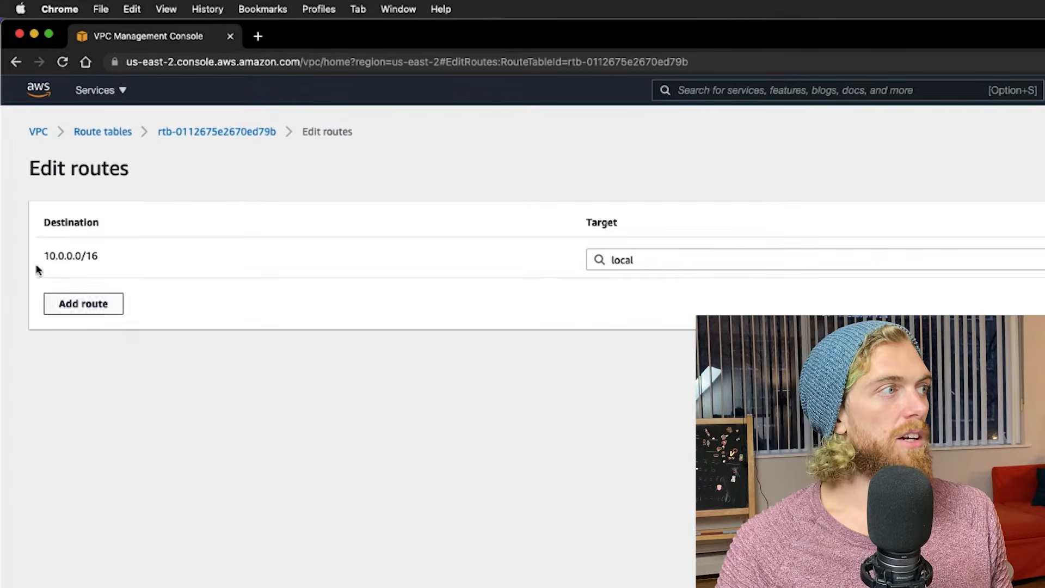
left_click_drag(114, 247, 1, 266)
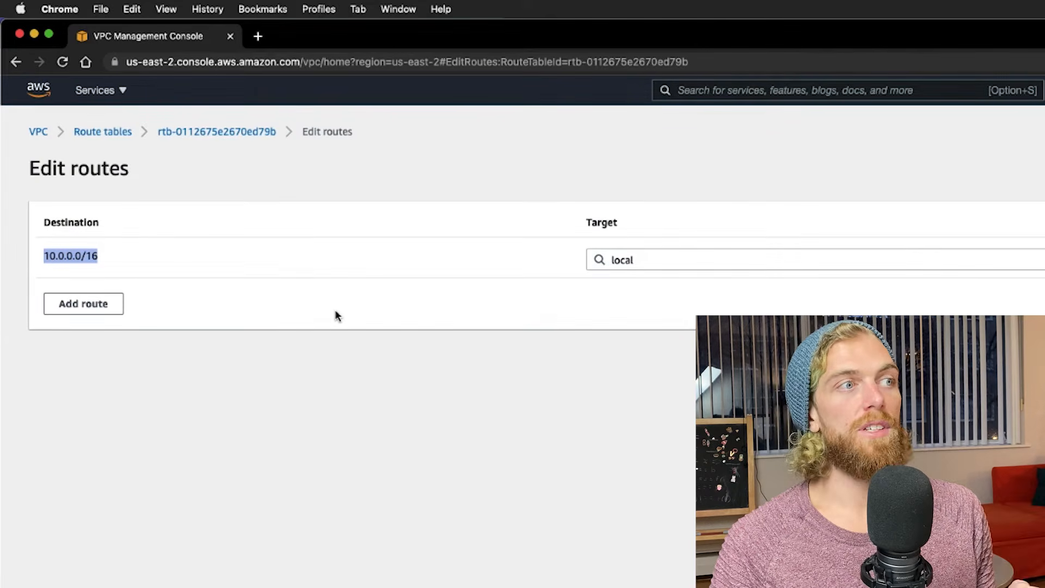
left_click(105, 309)
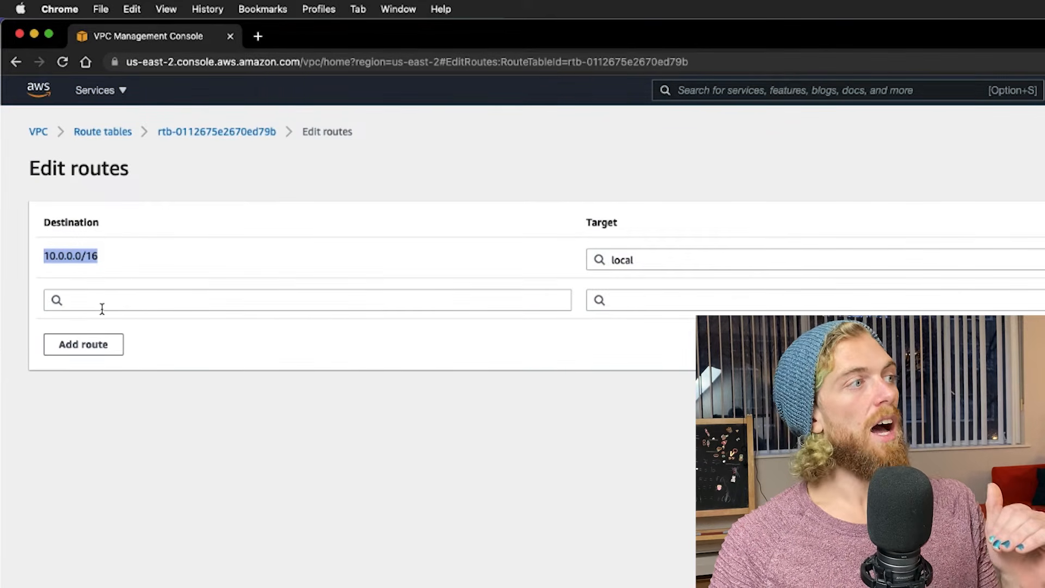
left_click(102, 303)
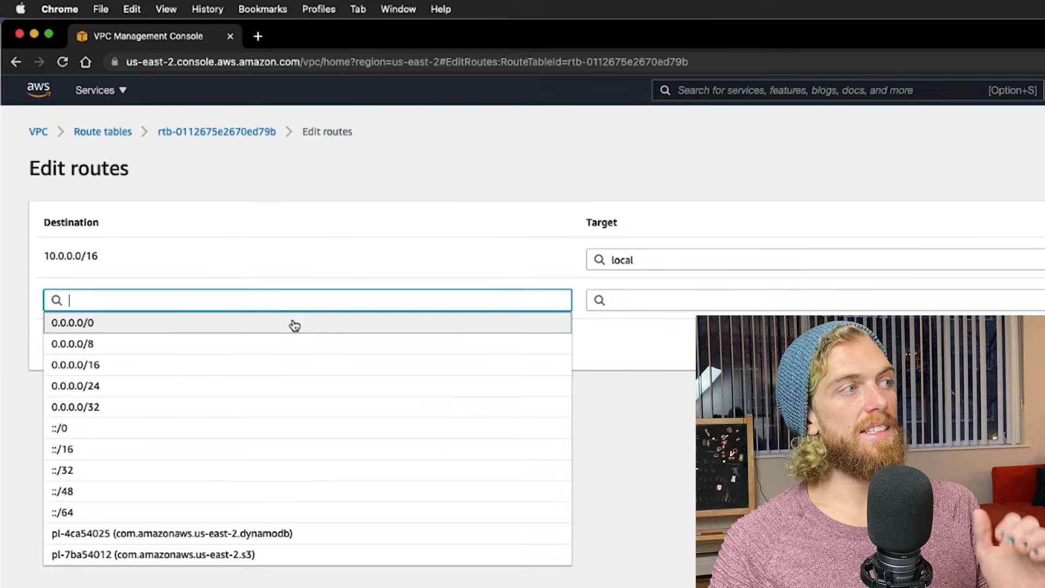
left_click(294, 325)
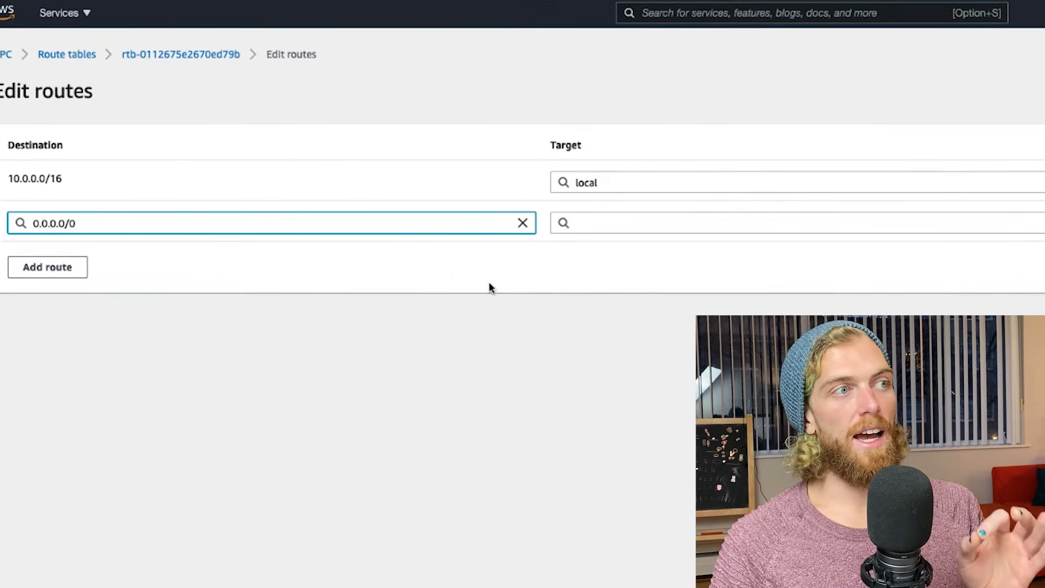
left_click(619, 224)
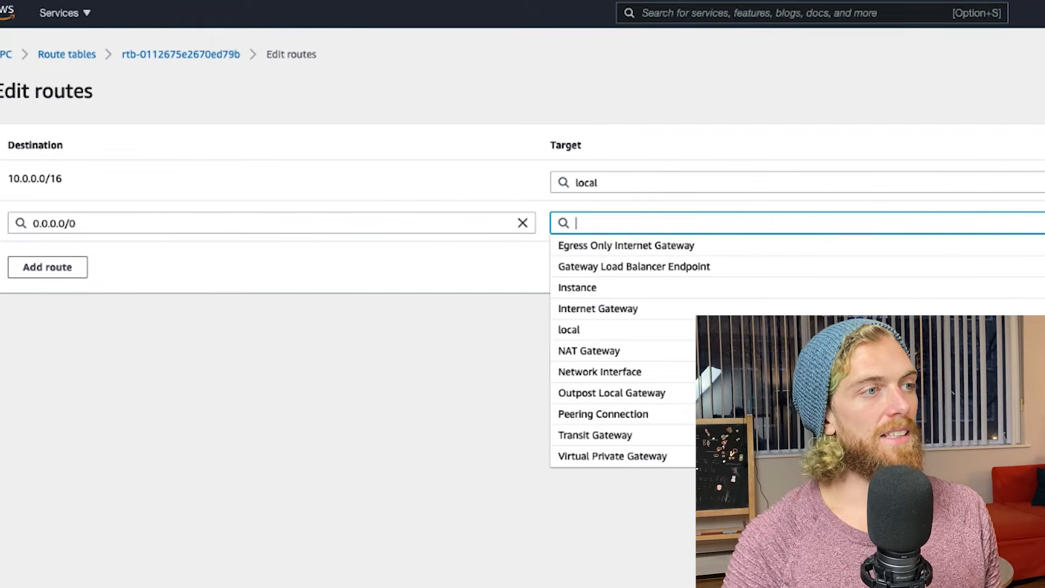
left_click(594, 309)
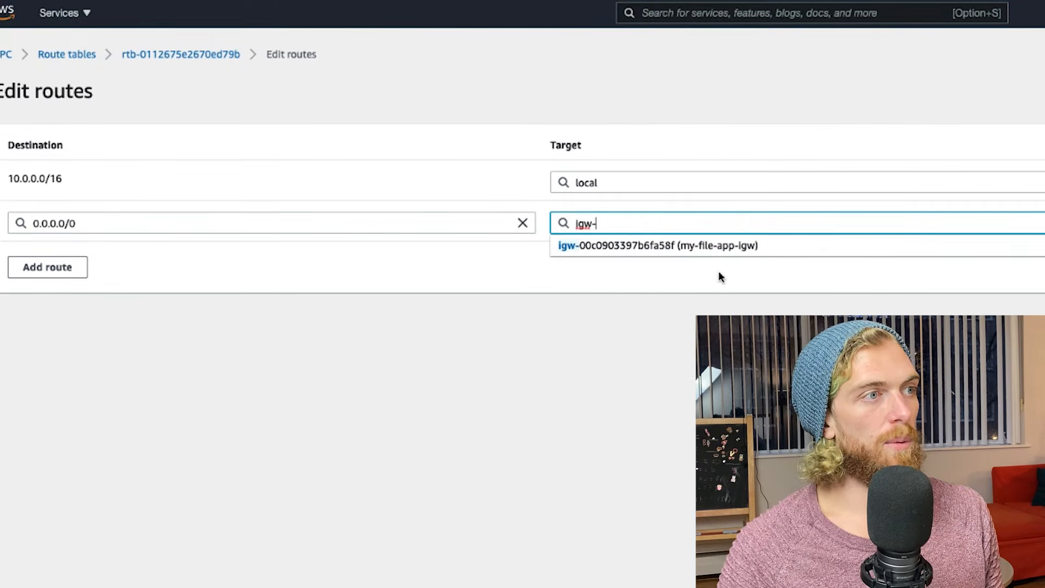
left_click(719, 246)
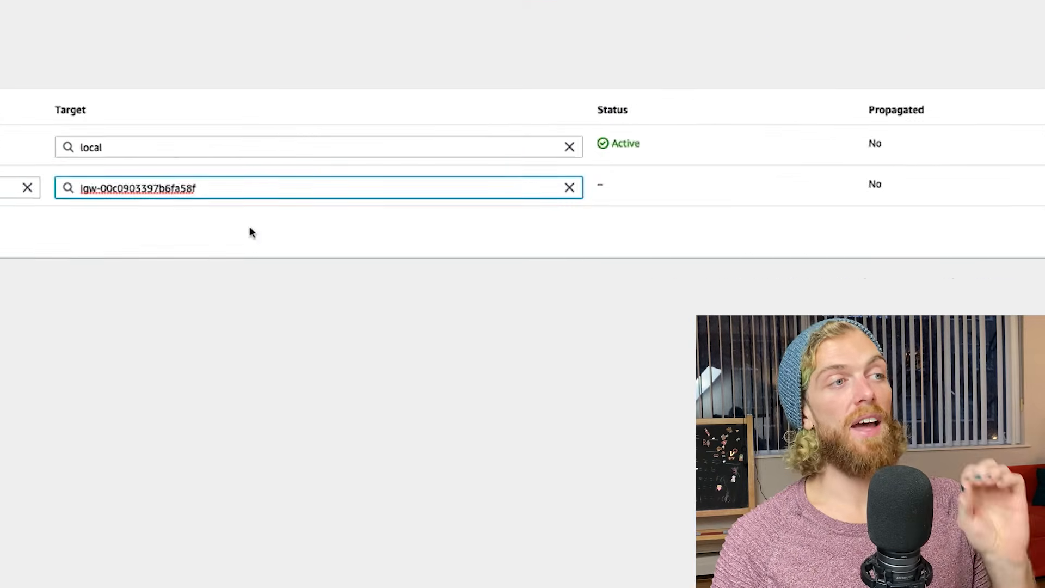
left_click(975, 264)
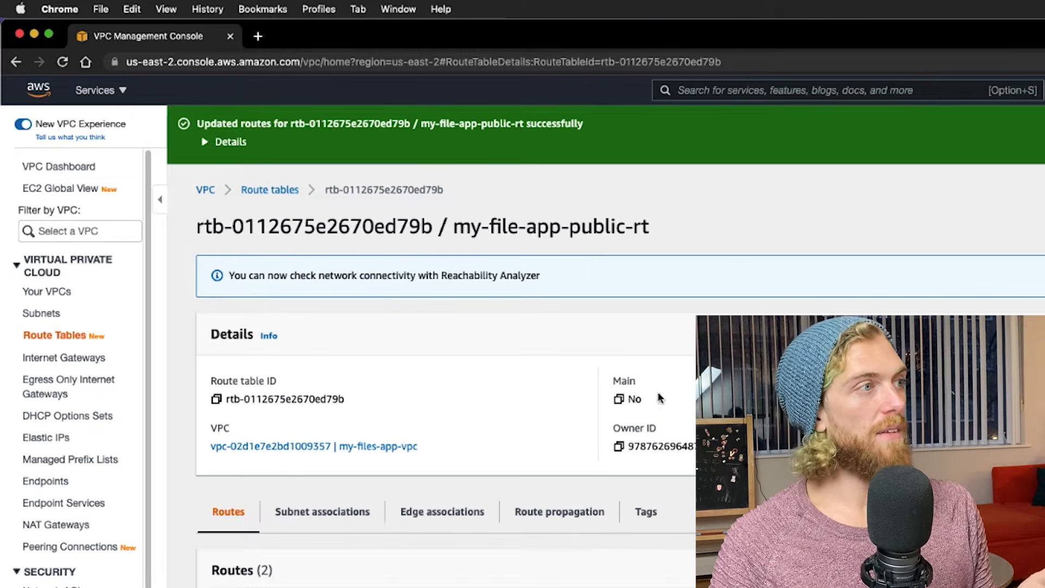
Change the route table association of public-subnet-1 to my-file-app-public-rt and save it.
left_click(45, 313)
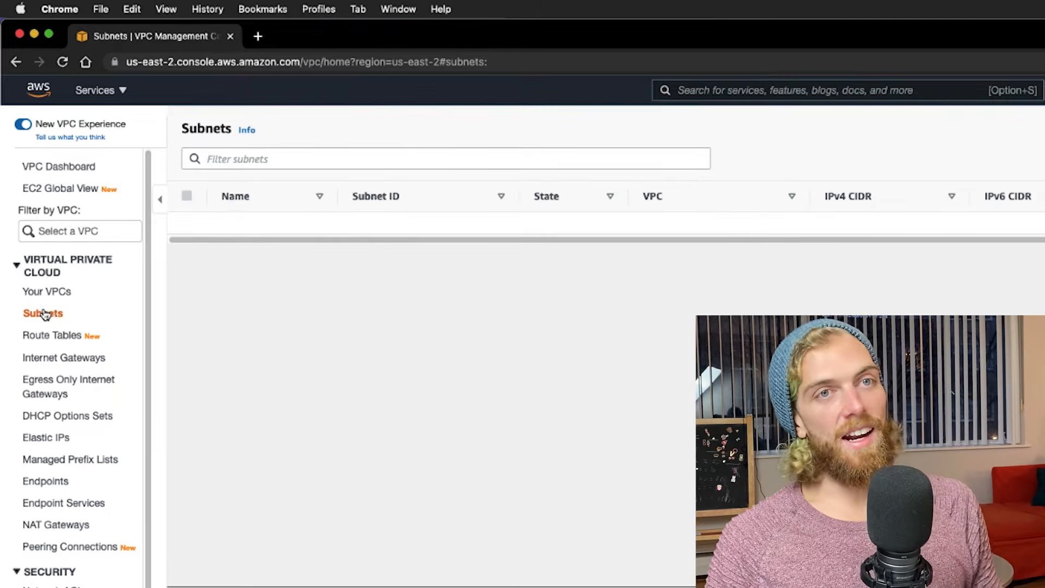
scroll(305, 321, "down", 10)
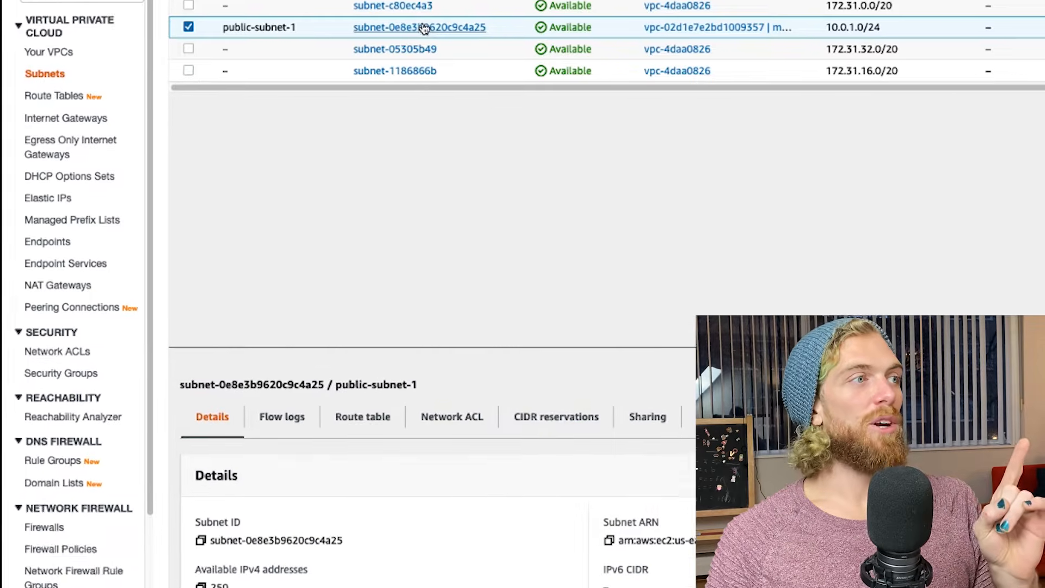
left_click(376, 247)
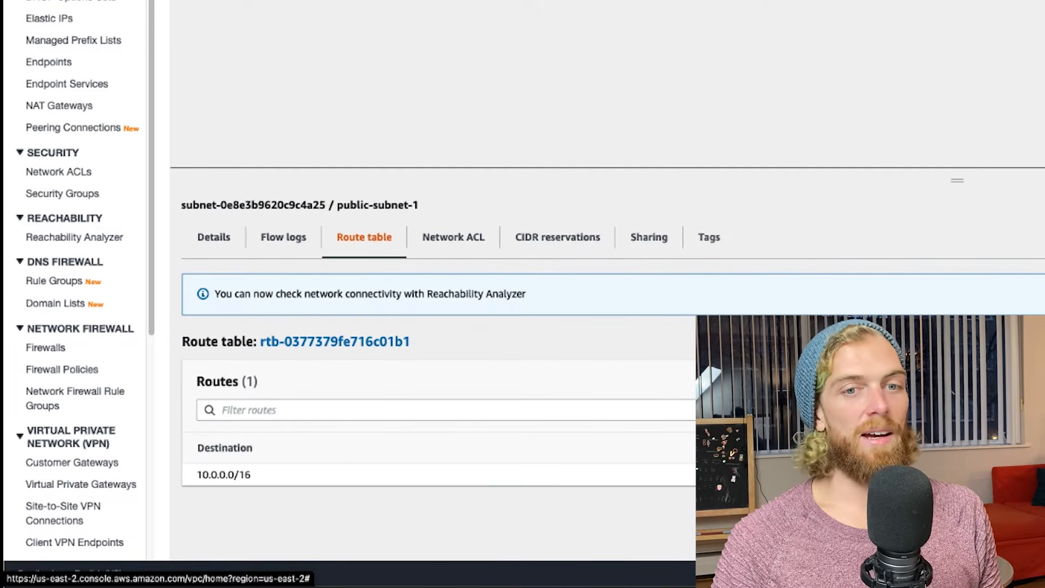
left_click(893, 297)
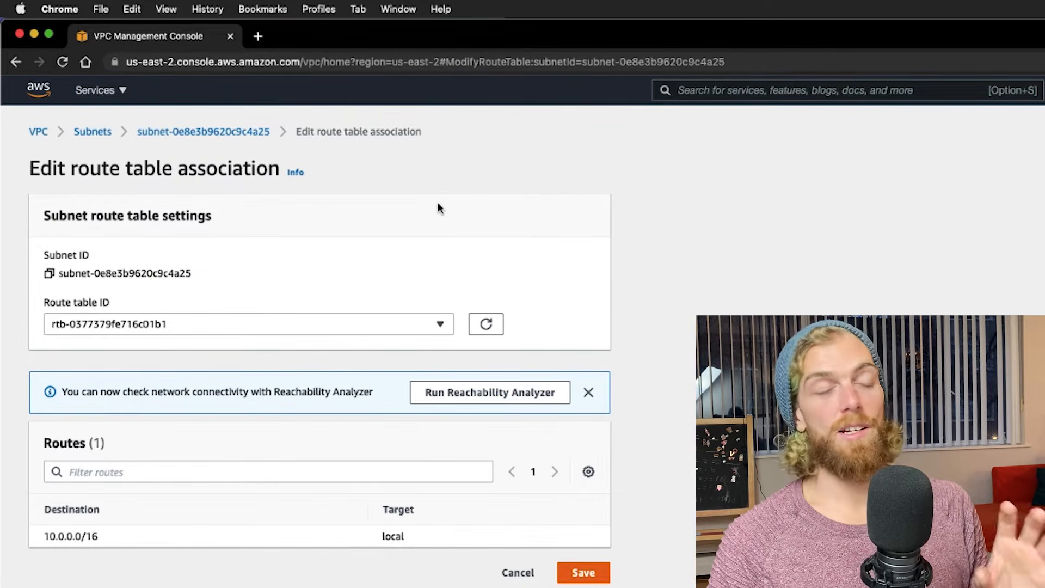
left_click(313, 326)
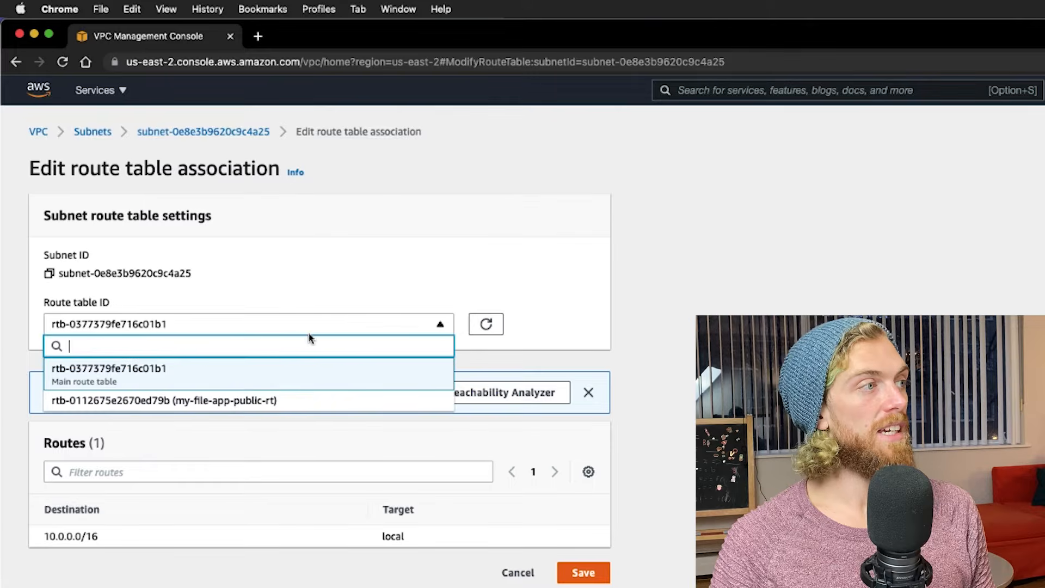
left_click(298, 402)
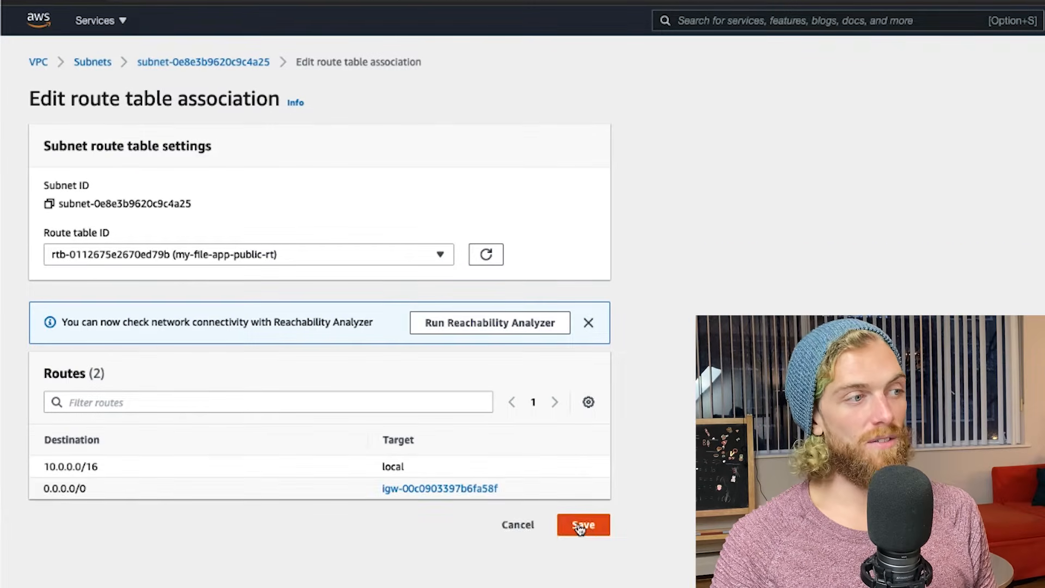
left_click(580, 525)
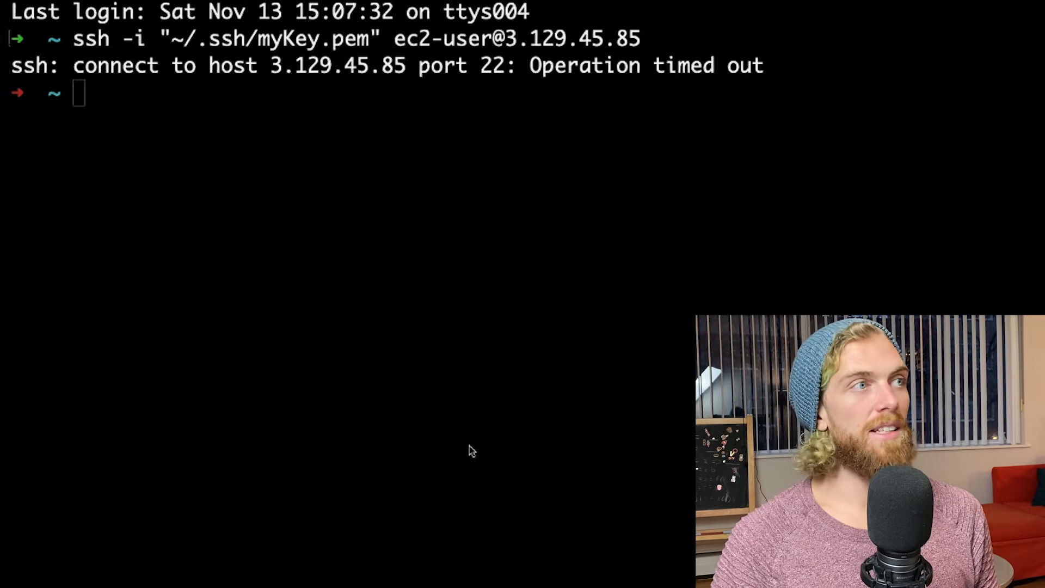
key("Up")
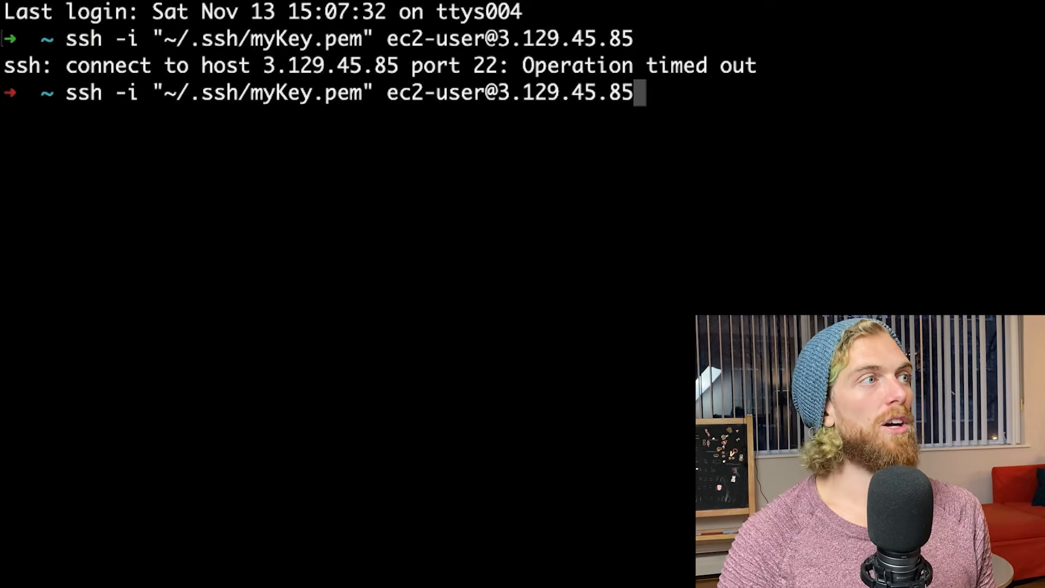
key("Return")
type("yes")
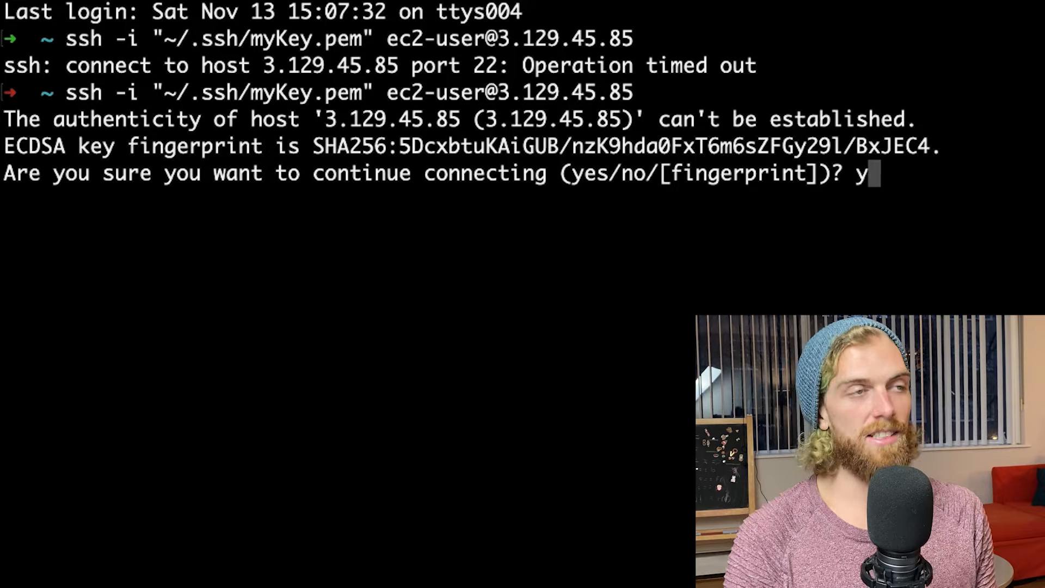
key("Return")
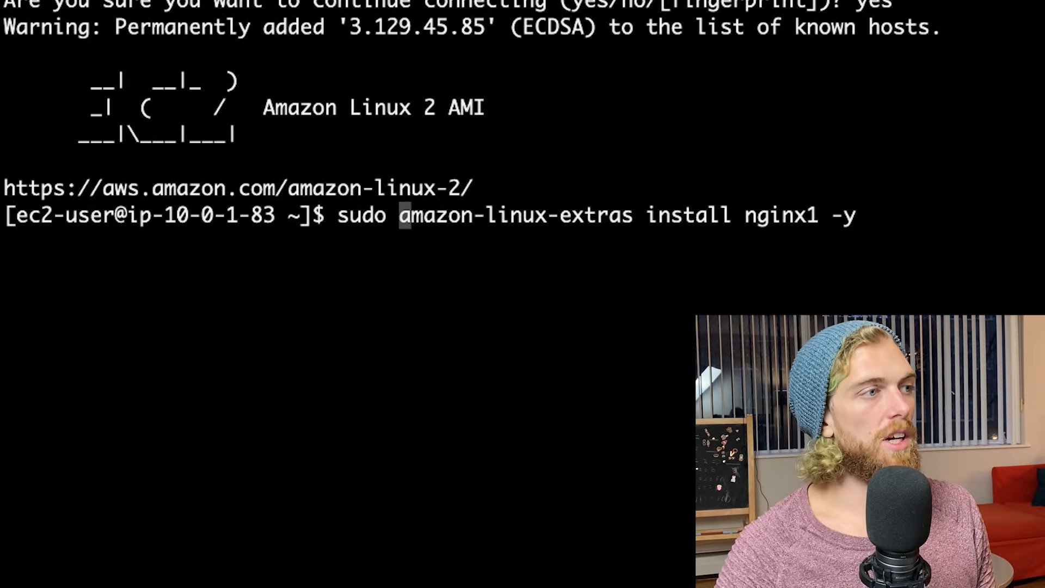
Install nginx1 on the instance with amazon-linux-extras and start the nginx service with systemctl.
key("Return")
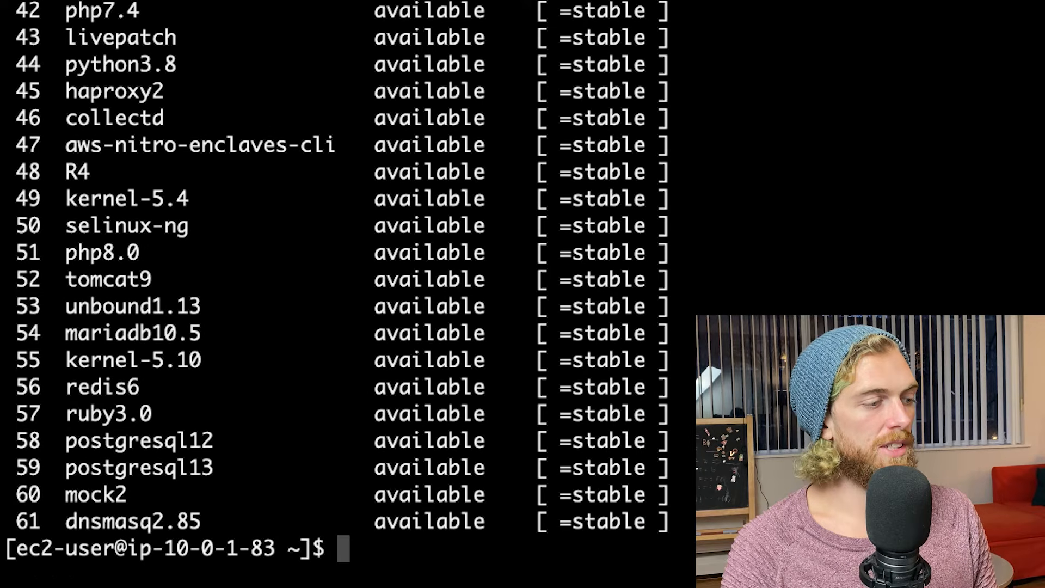
type("sudo ")
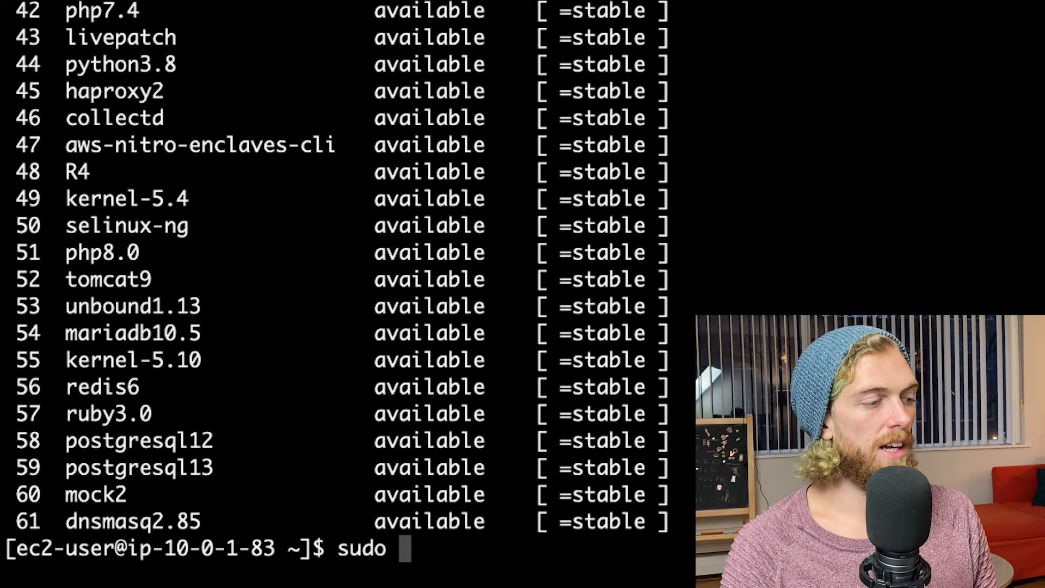
type("syste")
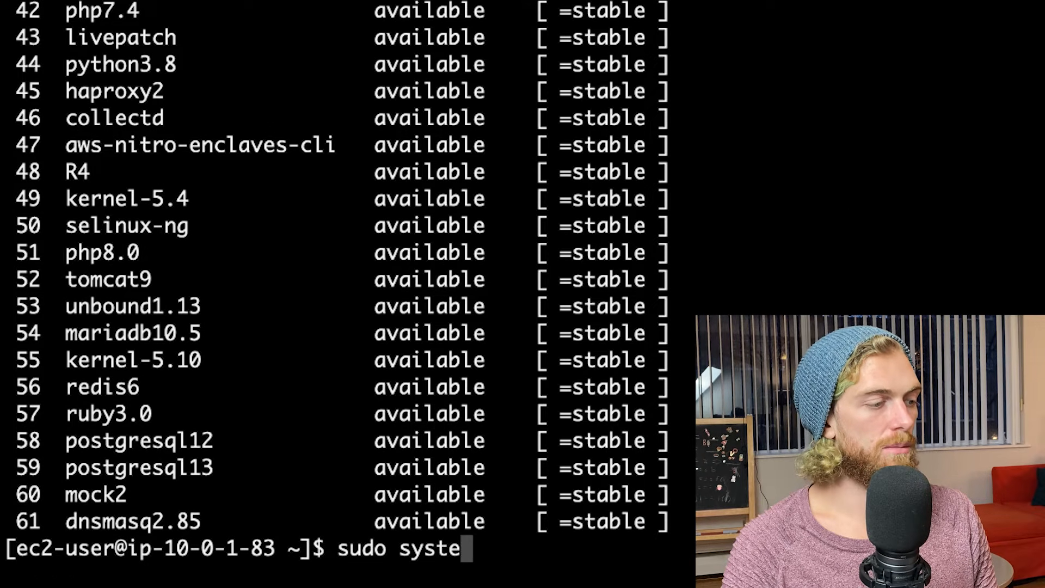
type("mctl start nginx")
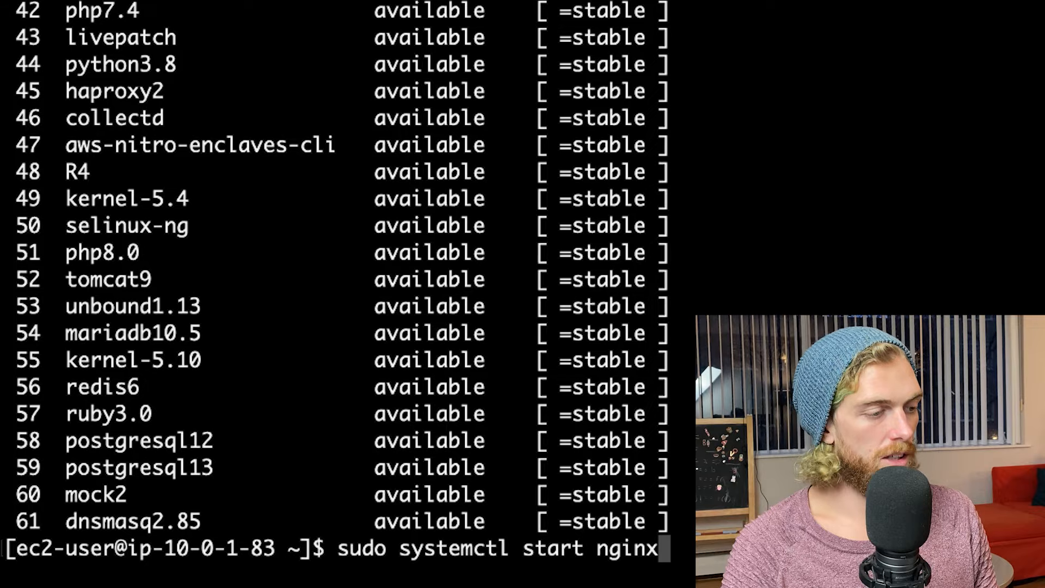
key("Return")
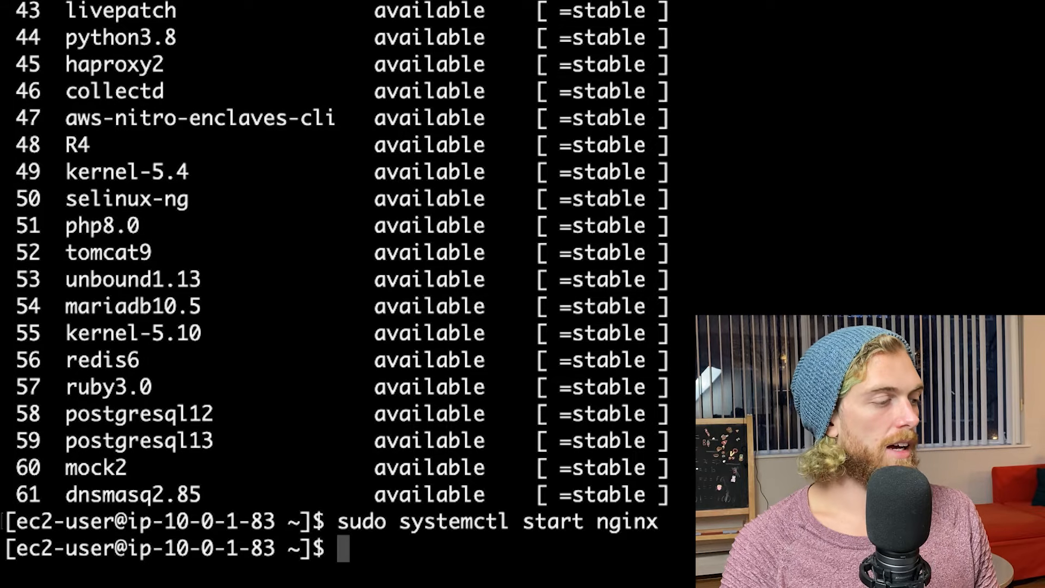
Request localhost with curl on the instance to test the nginx server.
type("curl localh")
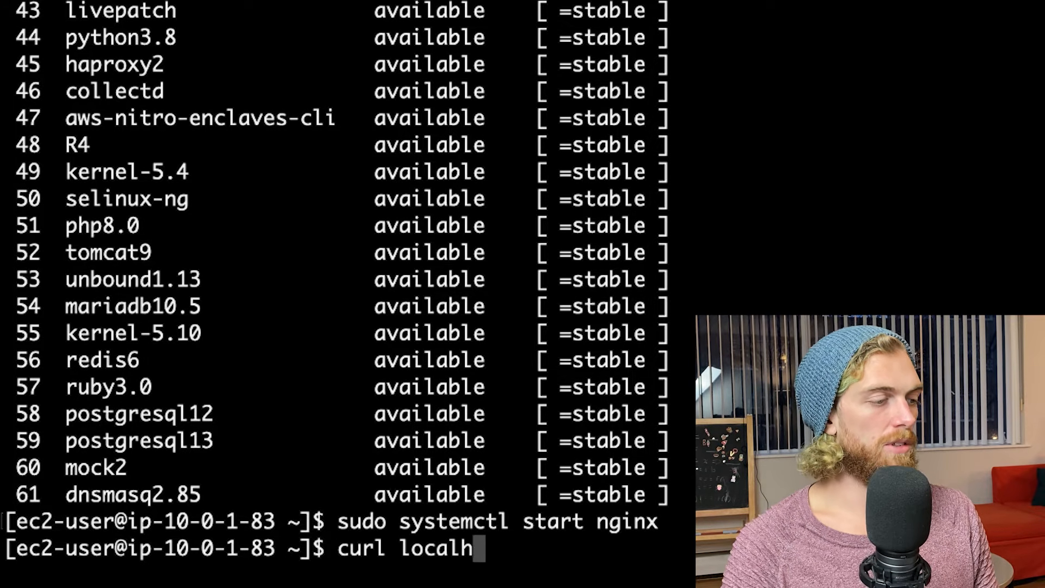
type("ost")
key("Return")
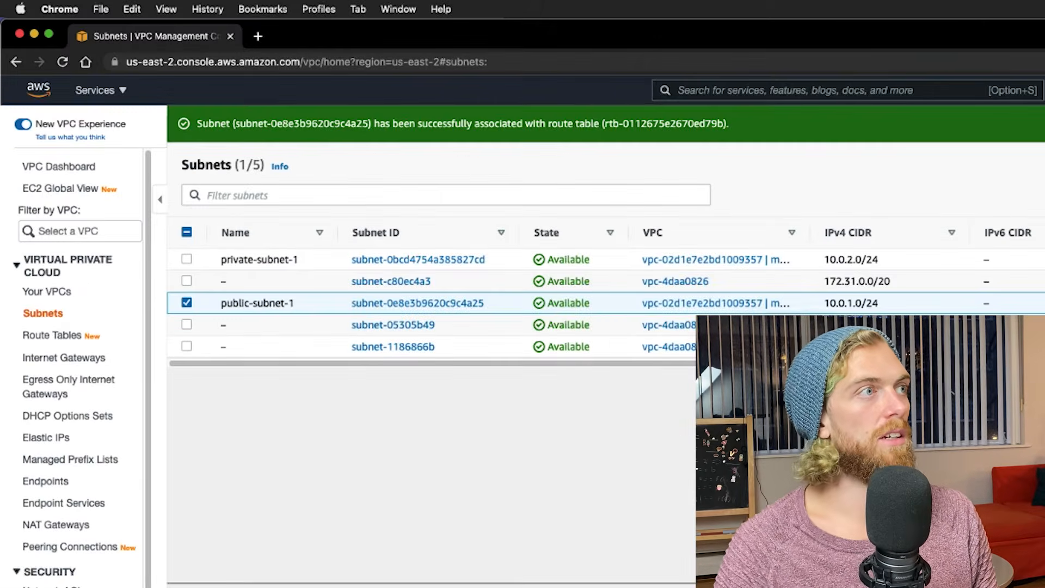
Switch to Chrome, find the load balancer instance's public IPv4 address in EC2 and load that address in a new tab.
key("super+t")
key("super+w")
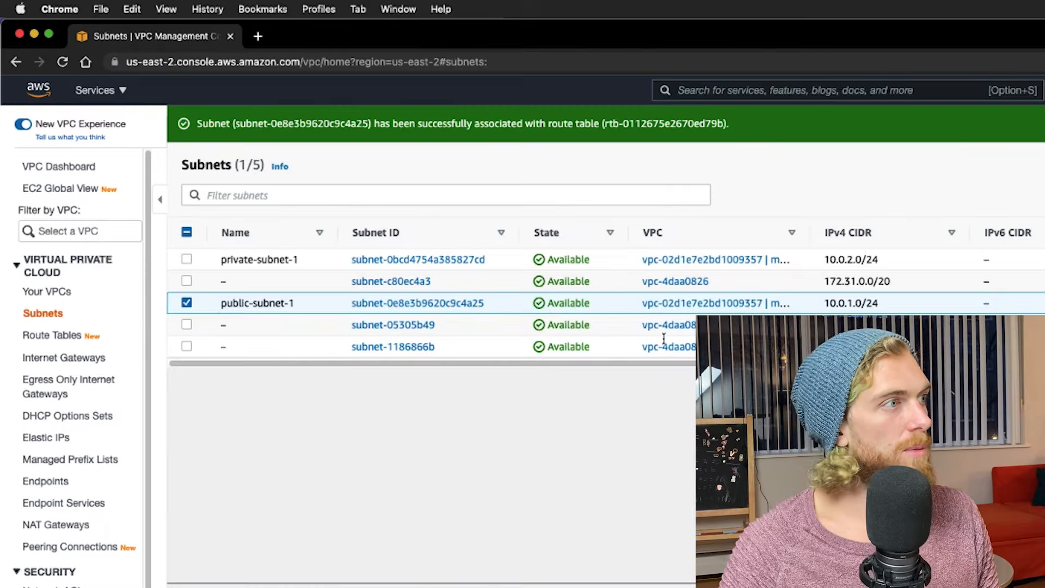
left_click(98, 90)
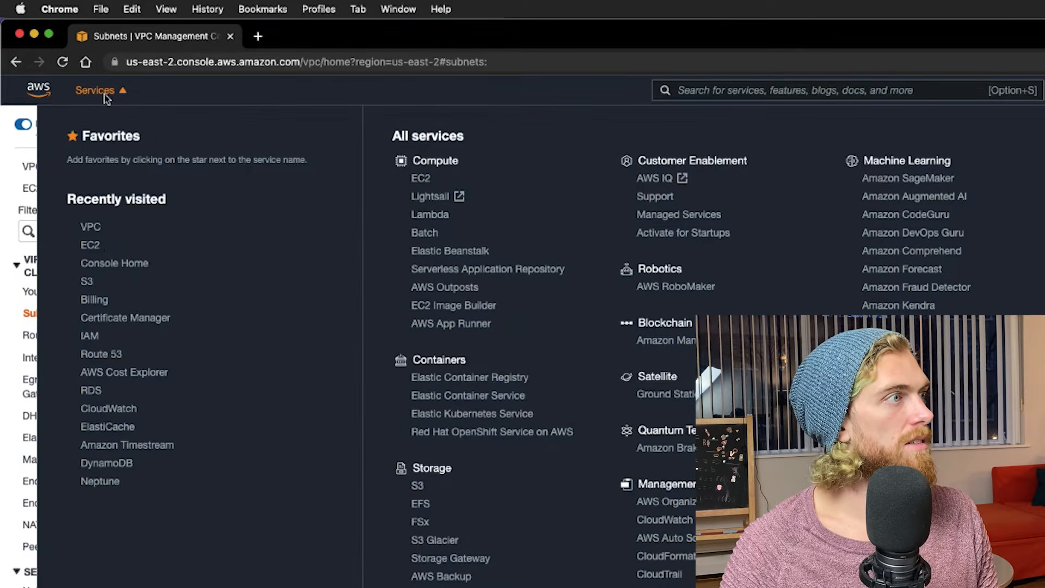
left_click(94, 246, "super")
key("super+2")
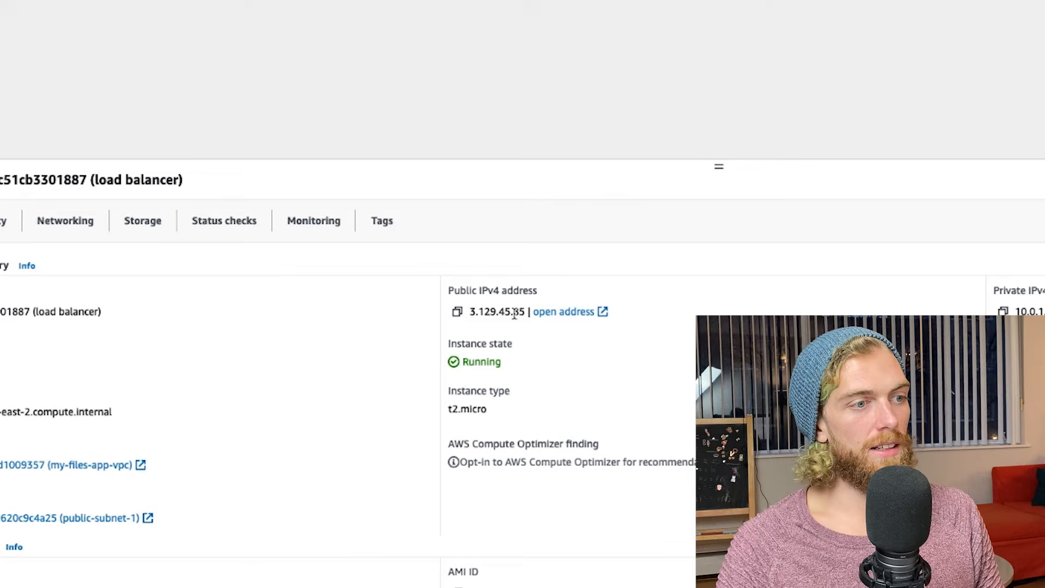
left_click_drag(525, 312, 470, 308)
key("super+c")
key("super+t")
key("super+v")
key("Return")
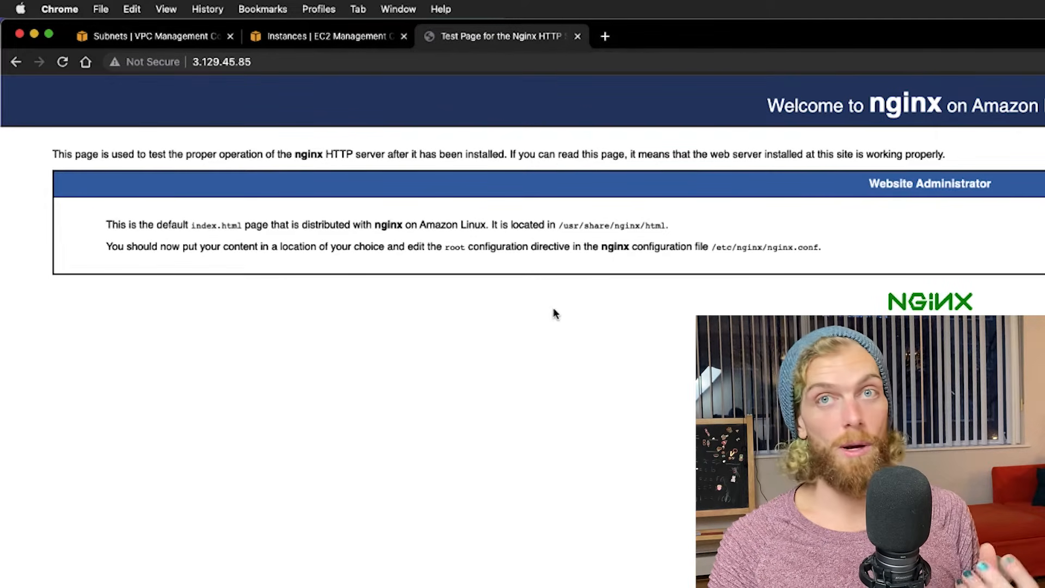
key("super+alt+Left")
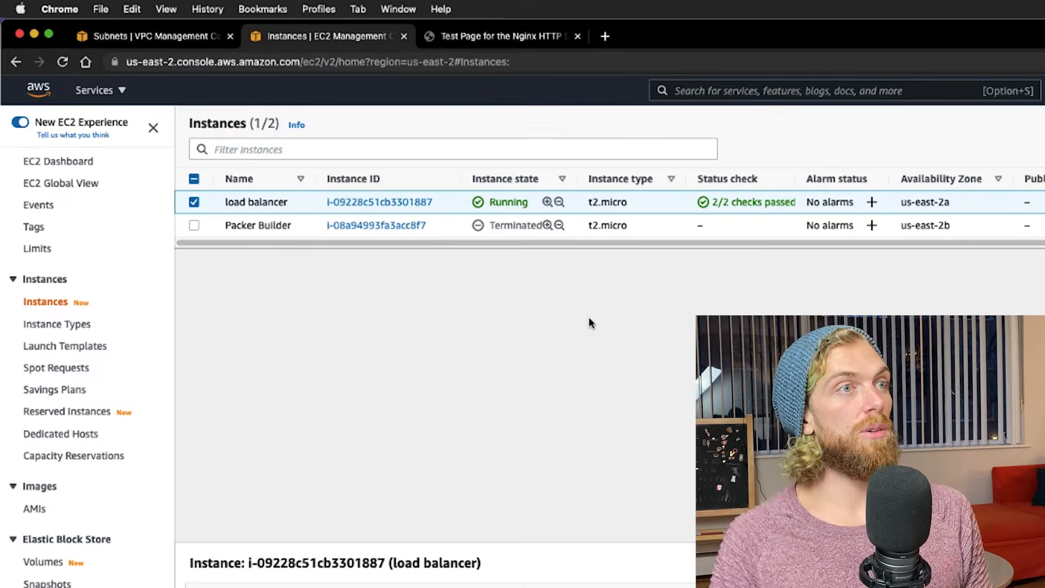
left_click(34, 508)
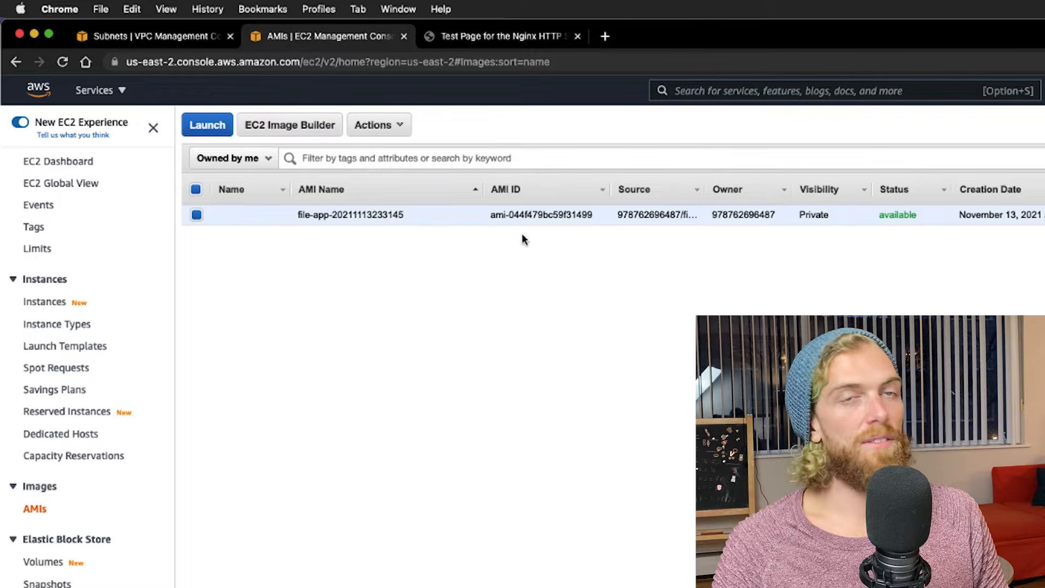
left_click(208, 126)
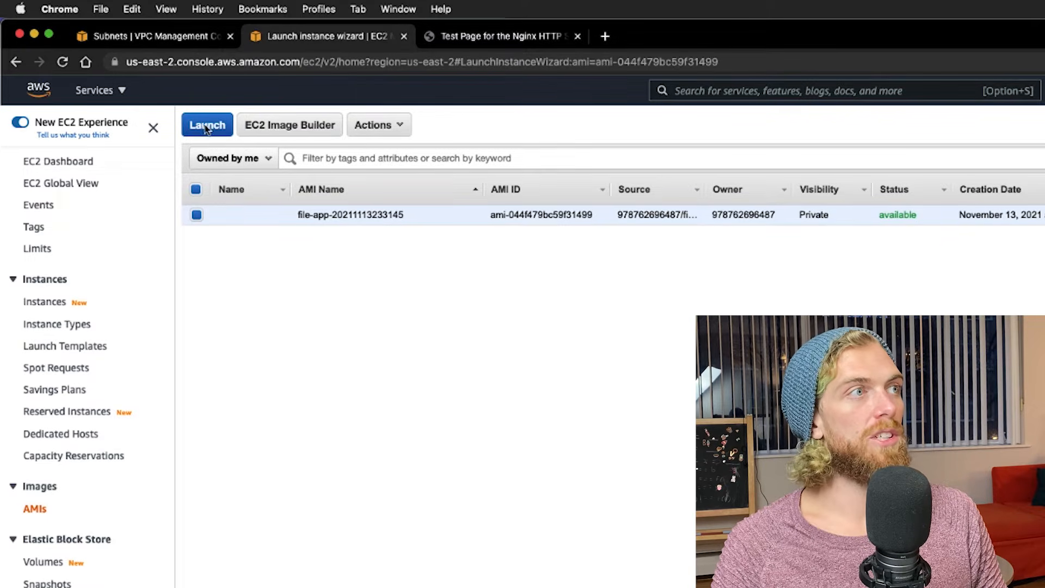
scroll(348, 381, "down", 10)
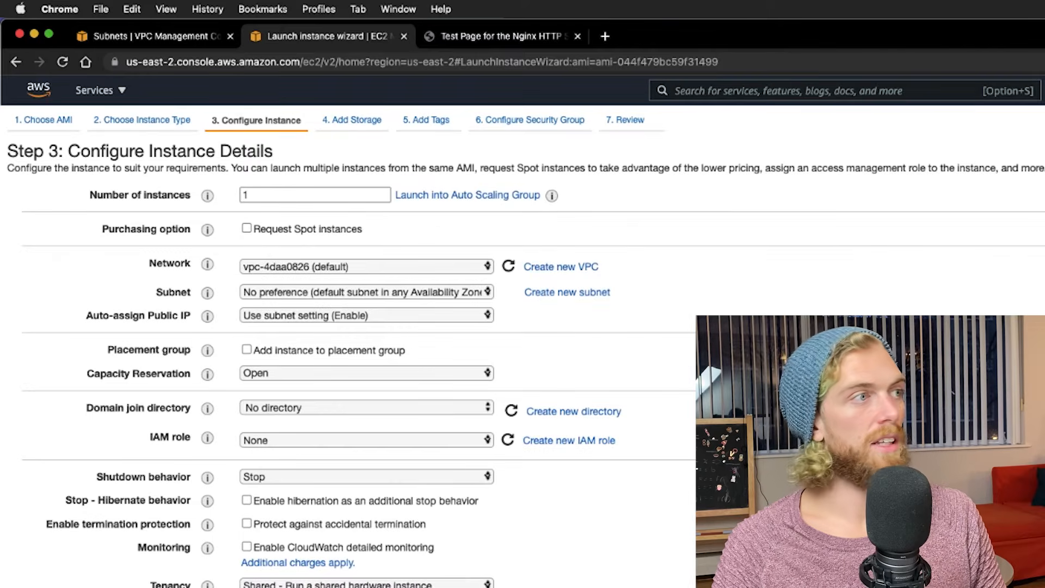
Set the instance's network to my-files-app-vpc and its subnet to private-subnet-1.
left_click(305, 268)
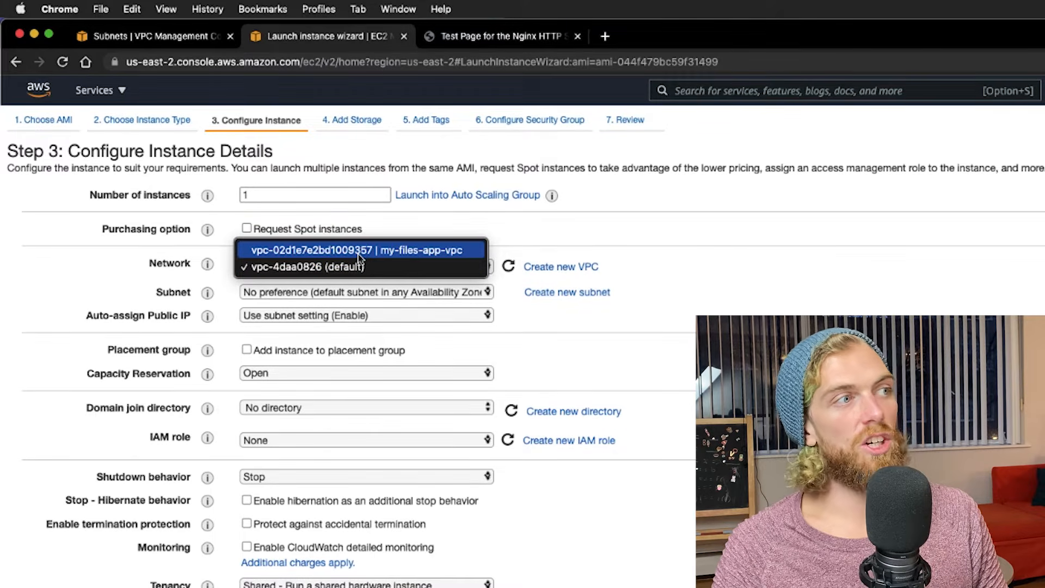
left_click(422, 250)
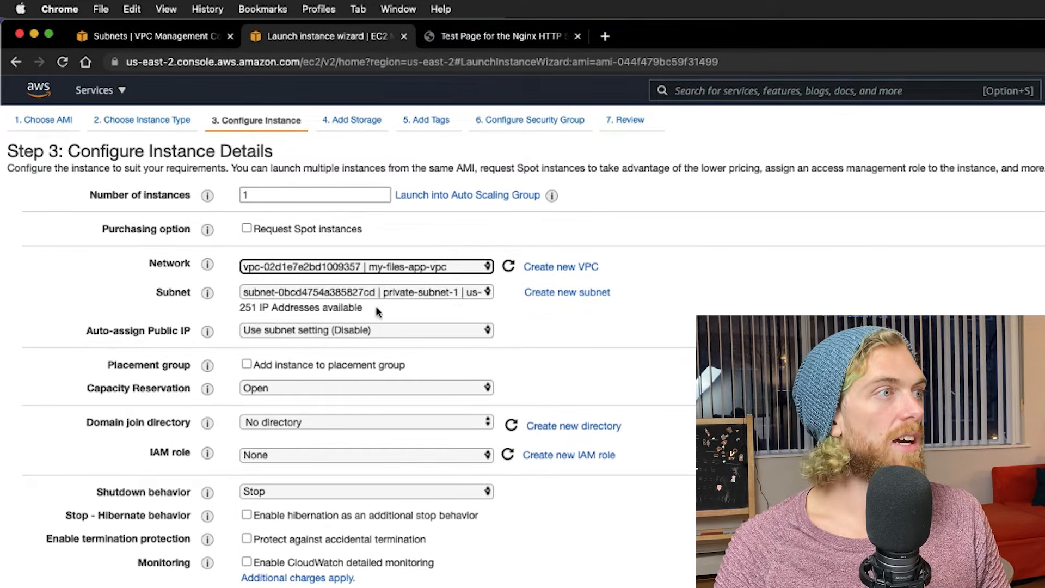
left_click(402, 292)
left_click(509, 295)
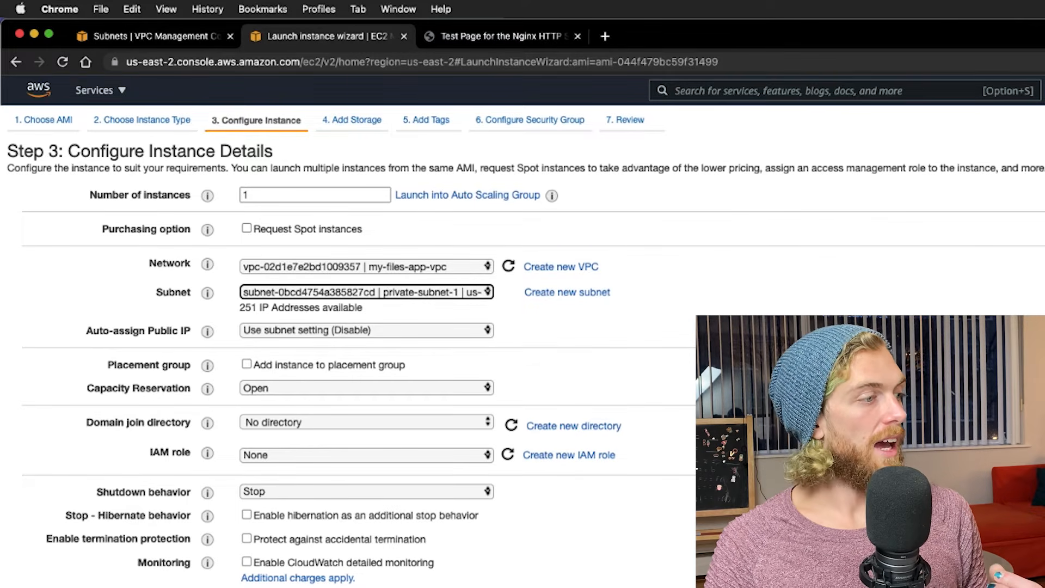
scroll(586, 301, "down", 5)
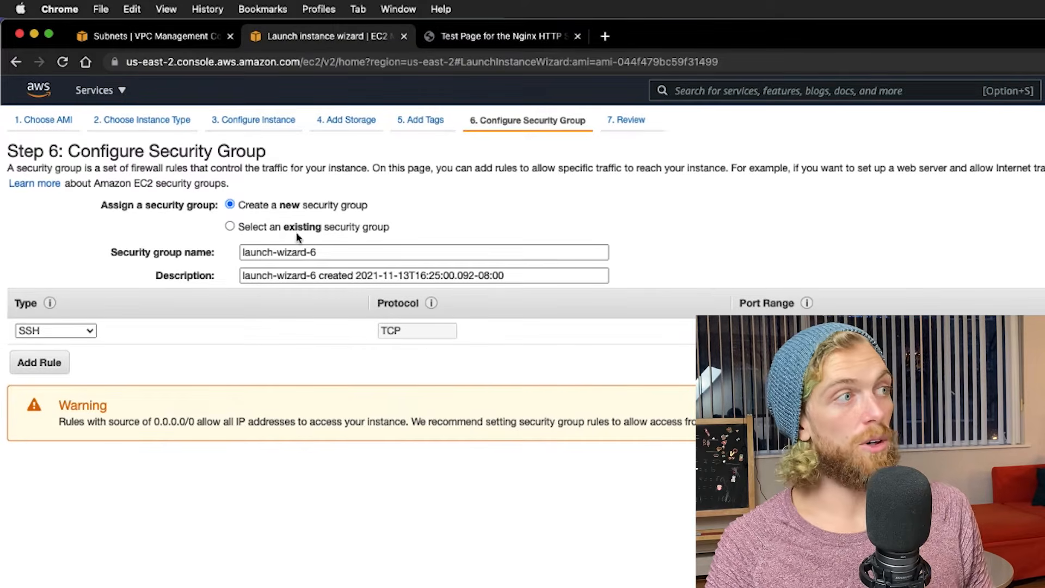
Name the new security group private-app and describe it as "private app".
left_click(364, 251)
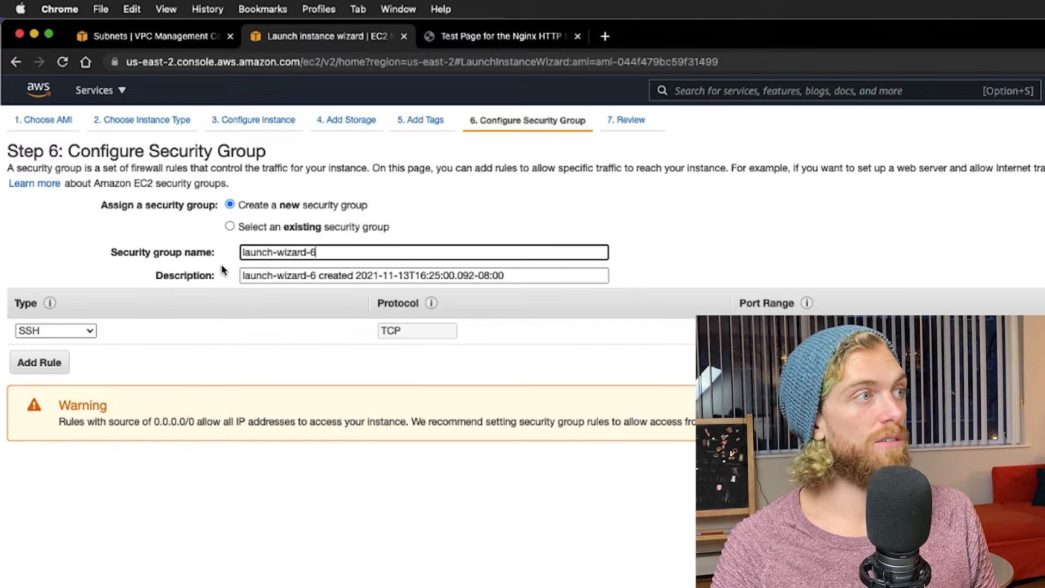
triple_click(264, 256)
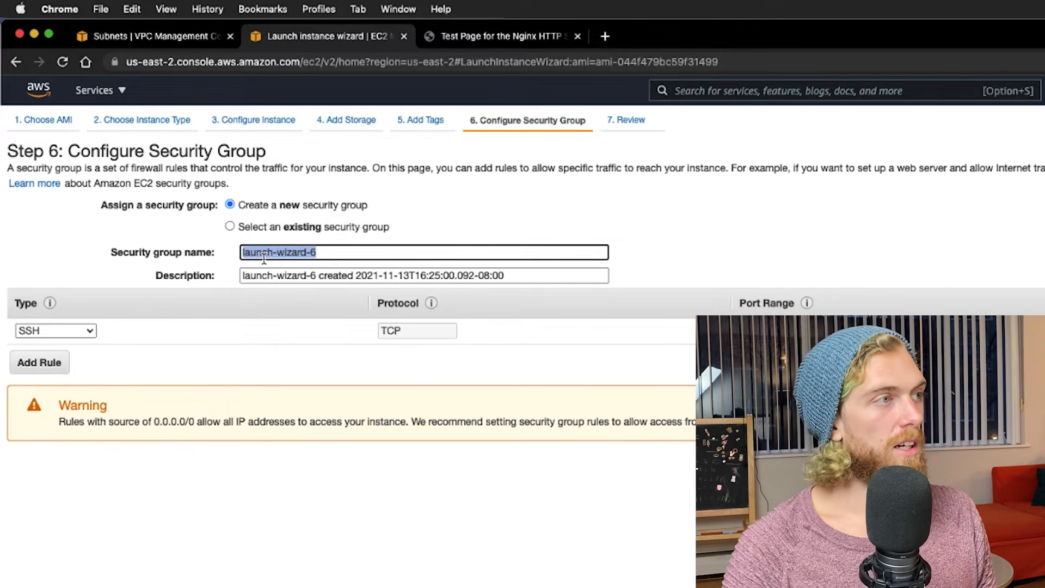
type("private-app")
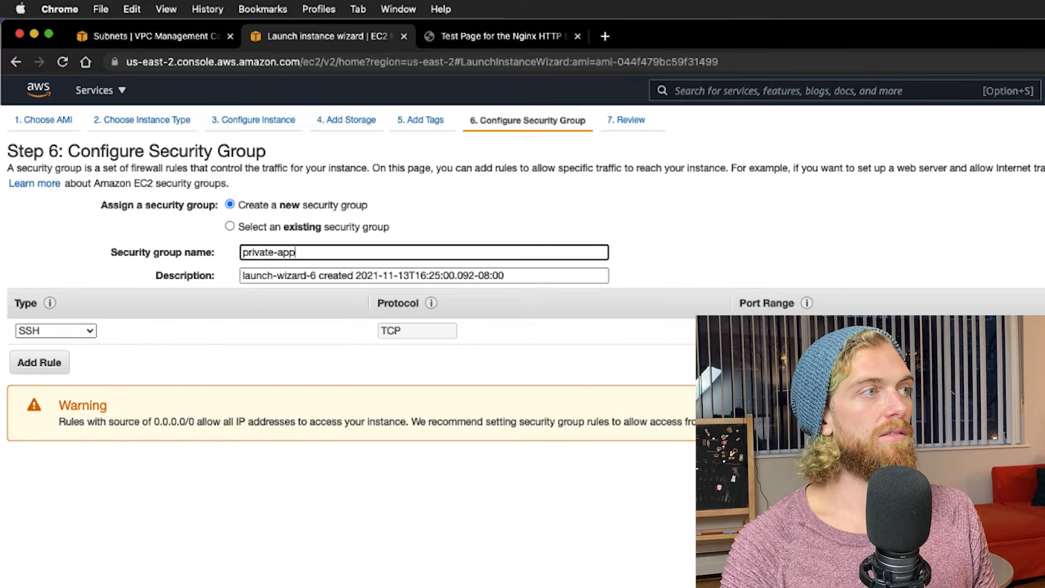
key("Tab")
type("private app")
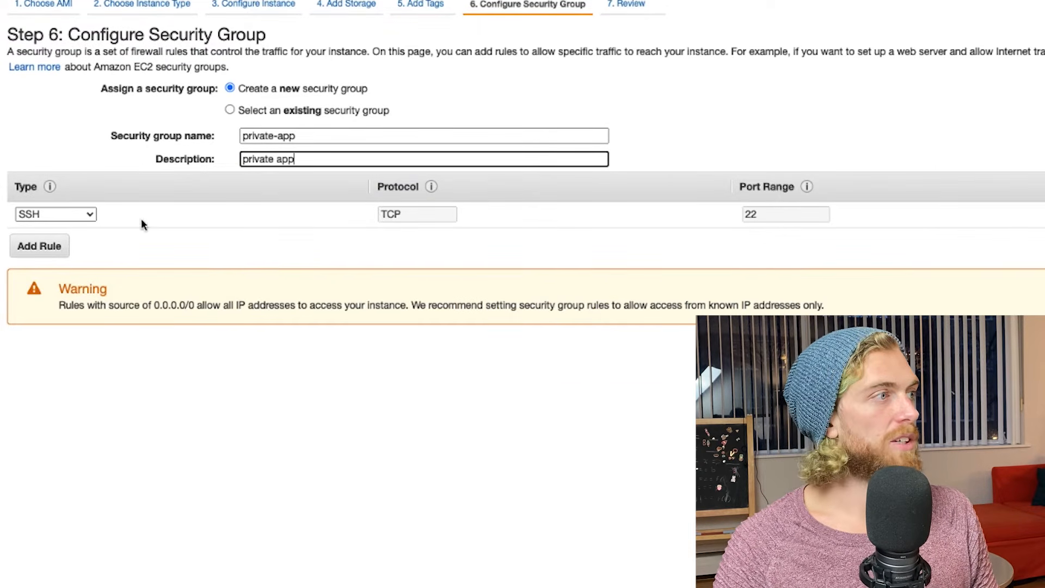
Turn the SSH rule into a Custom TCP rule for port 8080 with source 10.0.0.0/16.
left_click(81, 214)
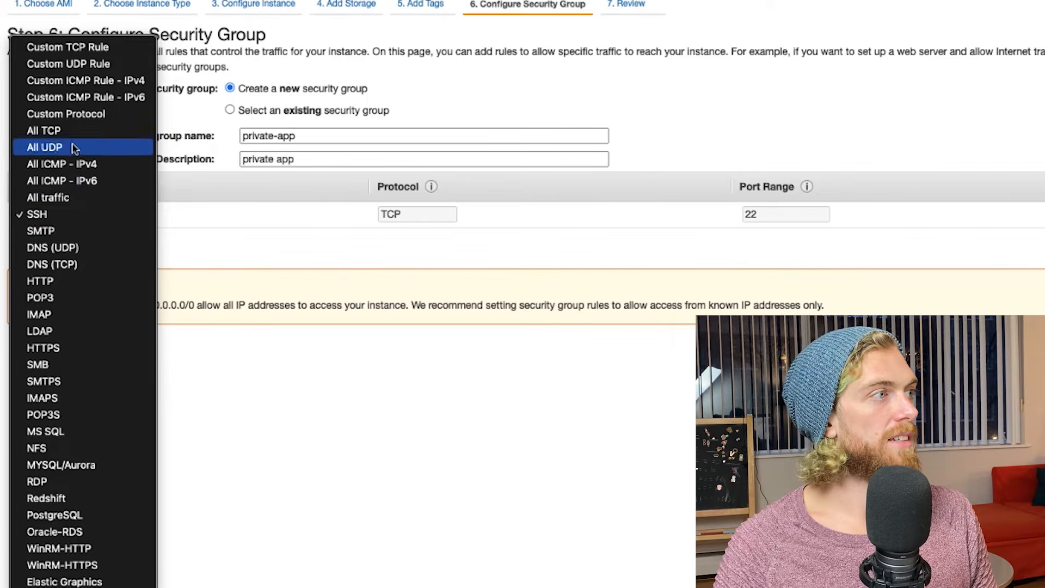
left_click(63, 50)
left_click(788, 213)
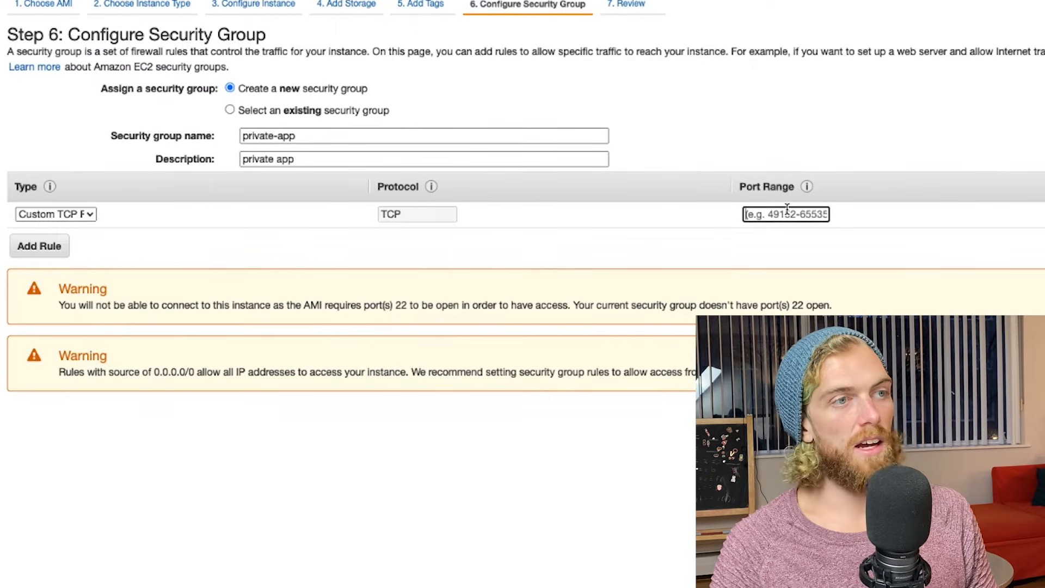
type("8080")
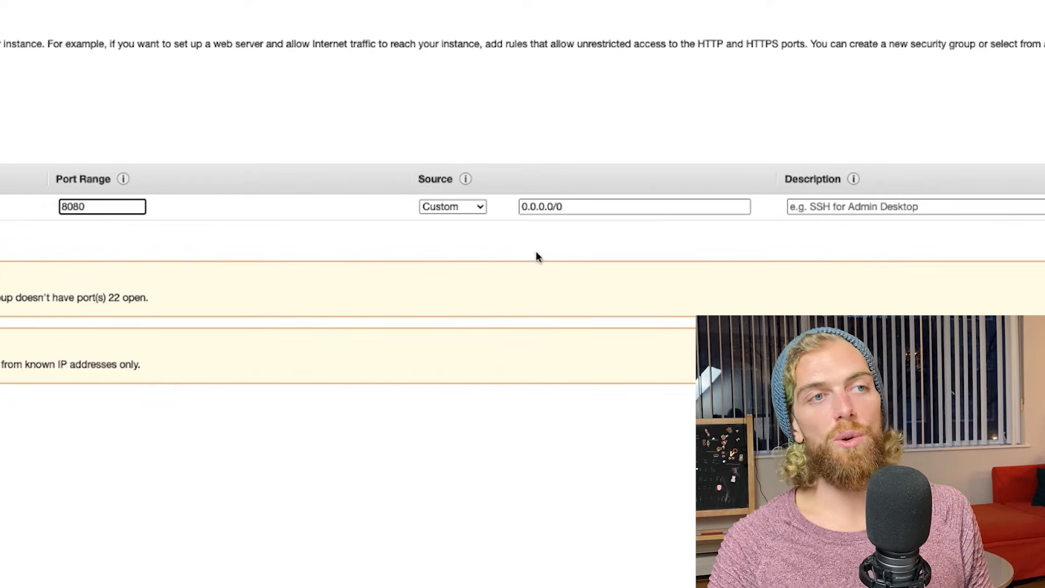
key("Tab")
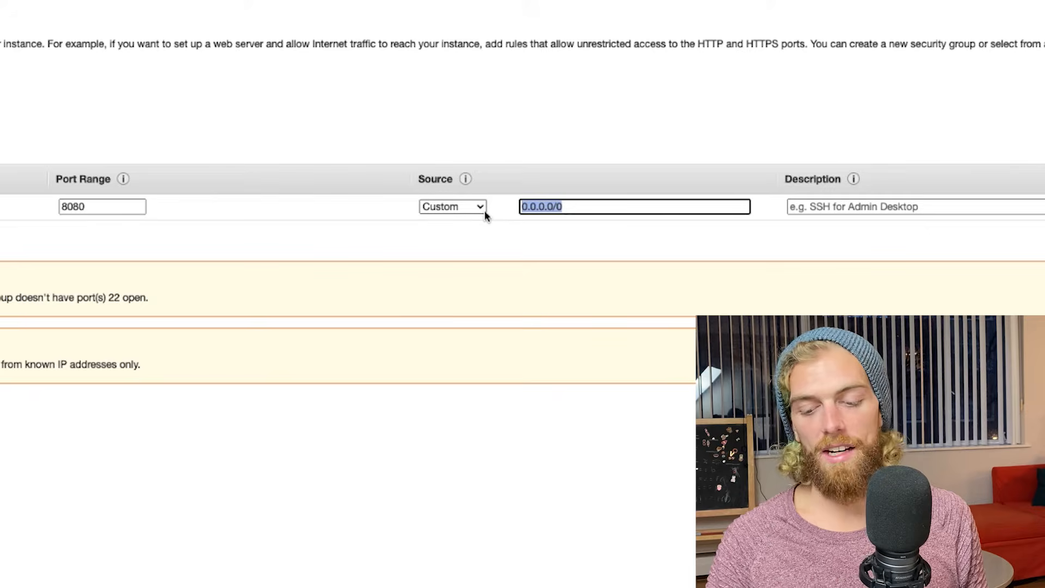
type("10.0")
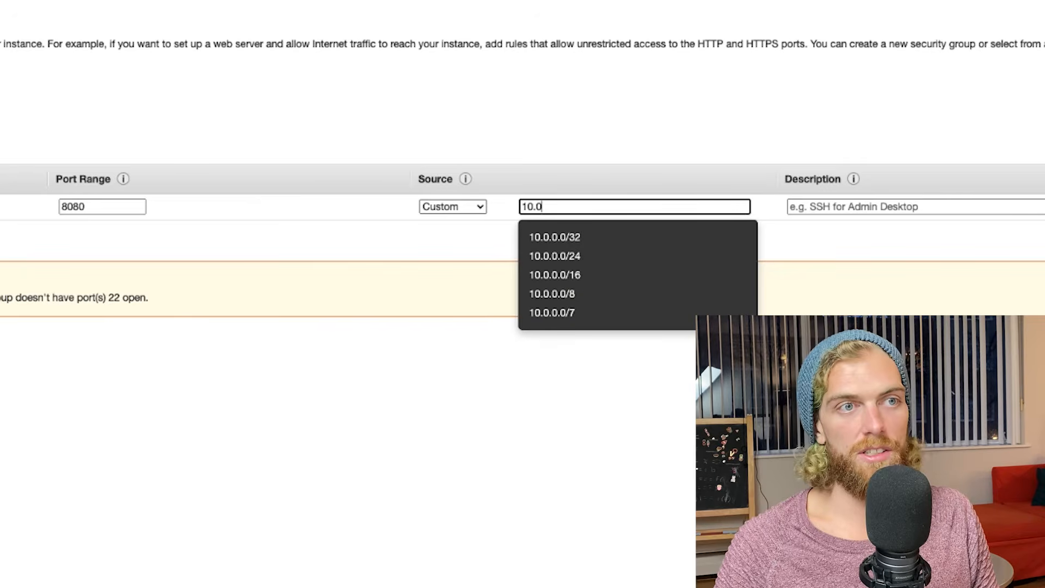
type(".0.0")
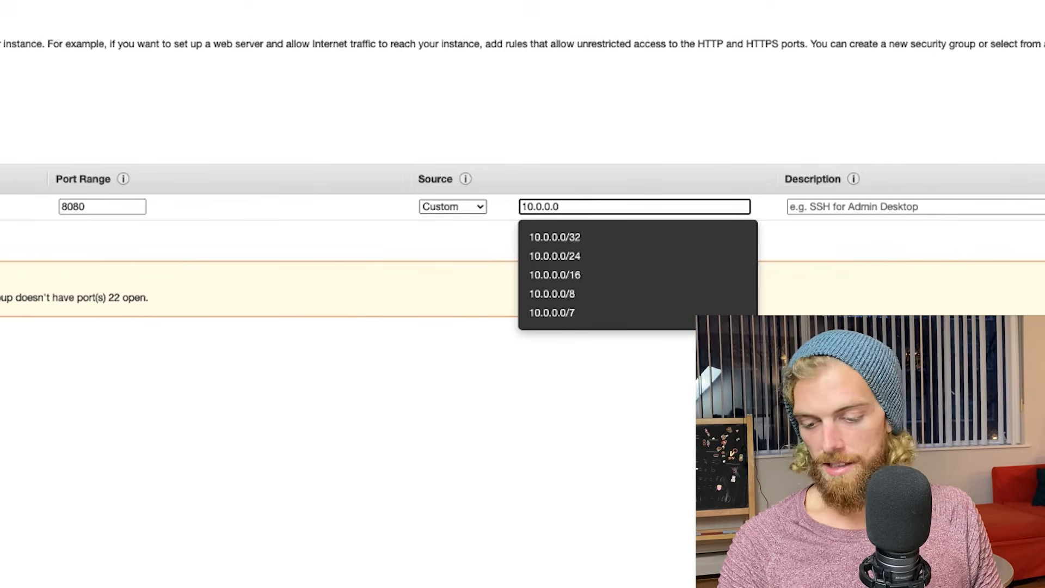
type("/16")
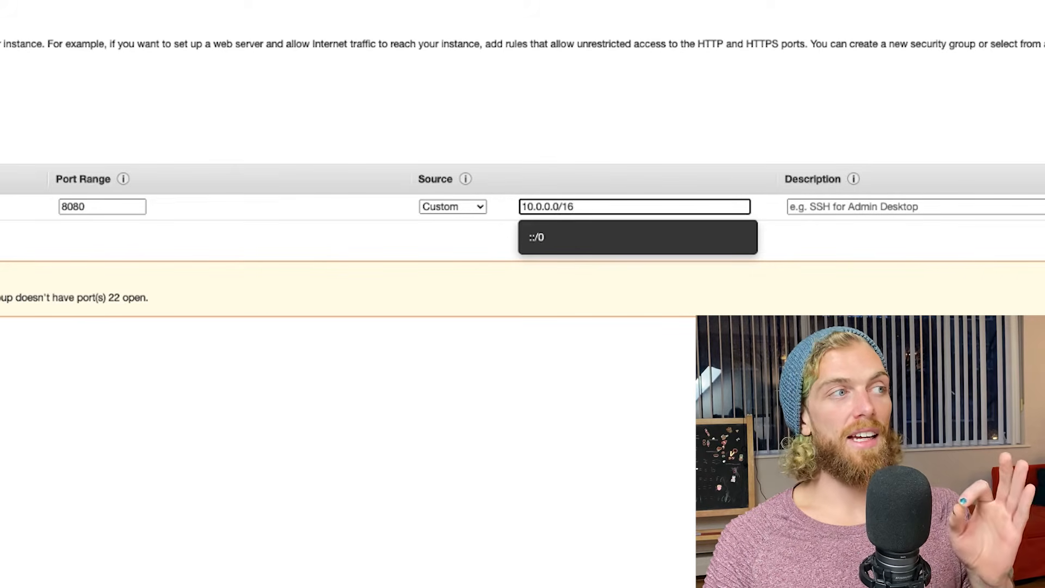
Change the port 8080 rule's source to 10.0.1.0/24.
left_click(550, 206)
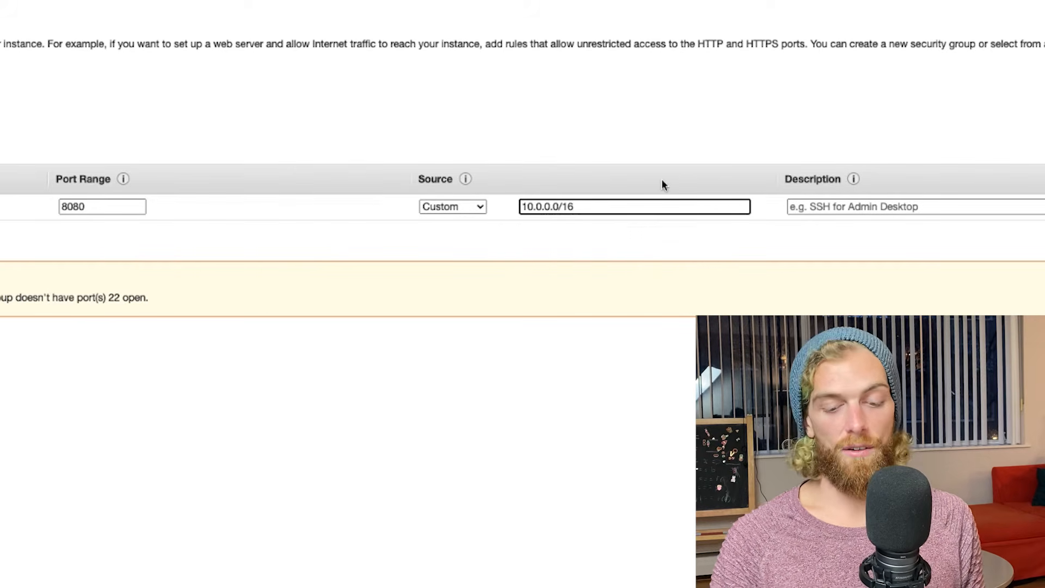
left_click(545, 206)
key("BackSpace")
type("1")
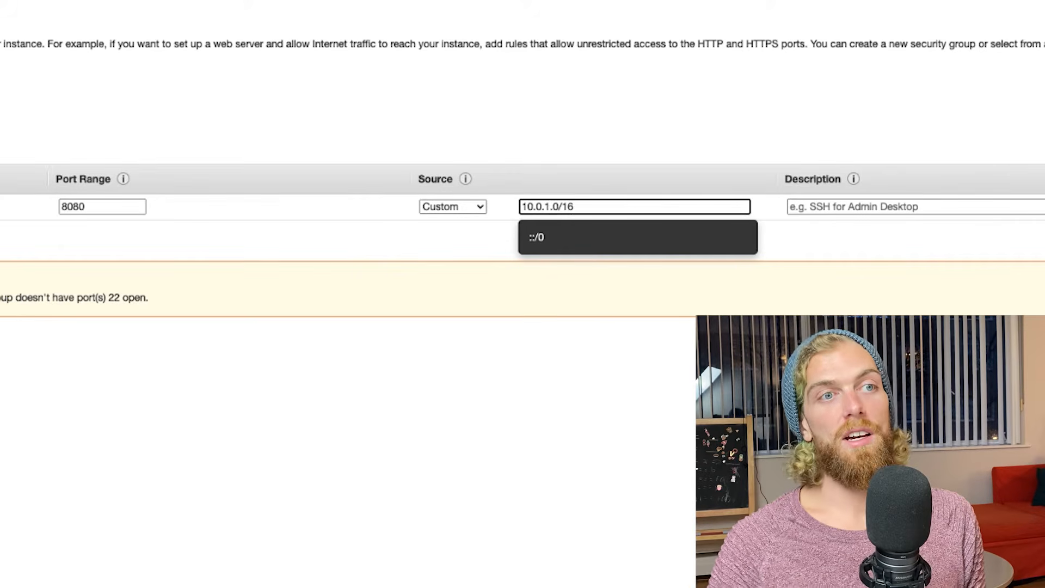
key("BackSpace")
type("24")
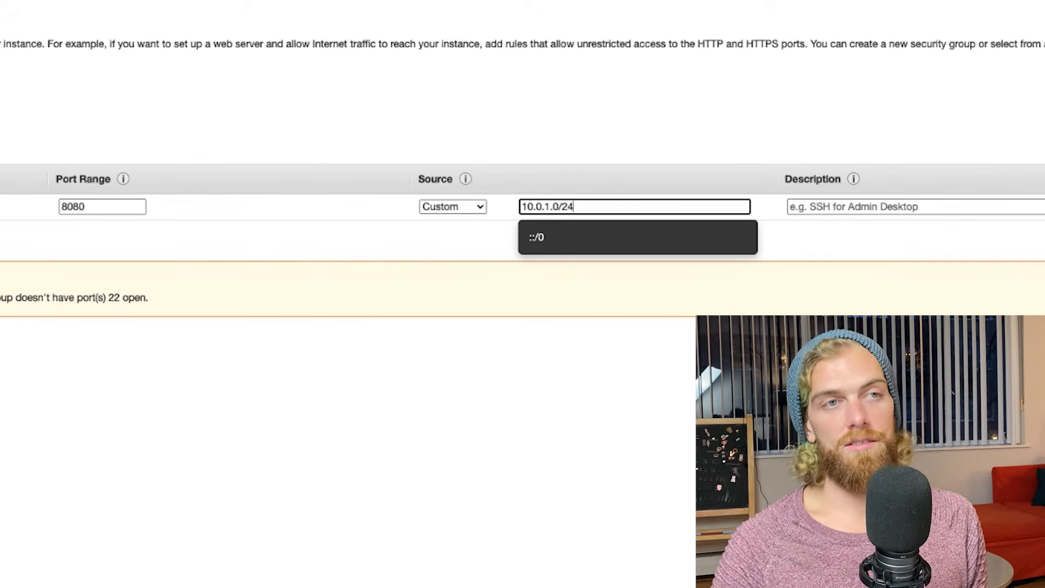
left_click(648, 134)
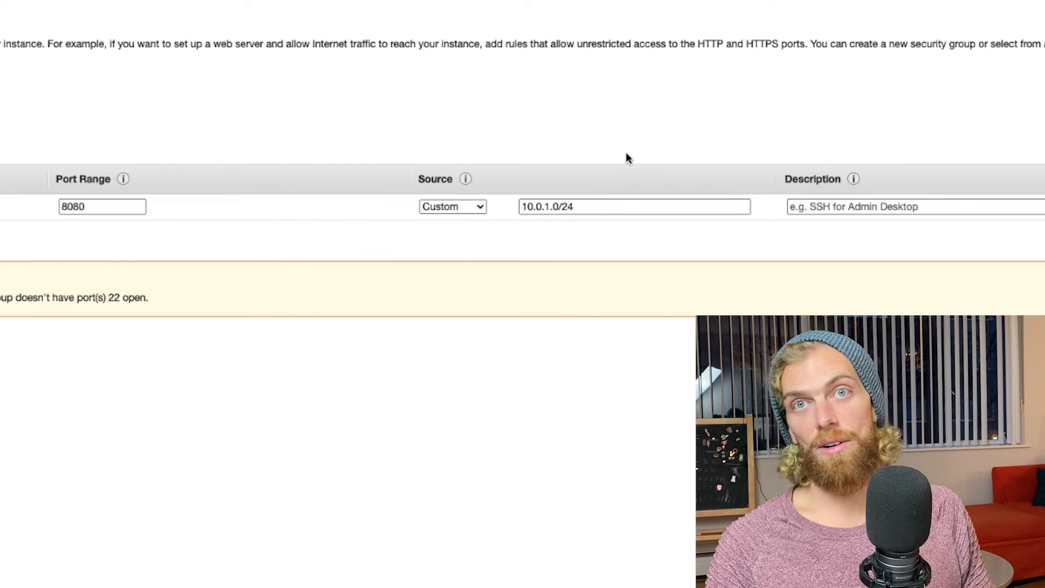
Set the port 8080 rule's source back to the whole VPC range, 10.0.0.0/16.
left_click(602, 206)
key("BackSpace")
key("BackSpace")
key("BackSpace")
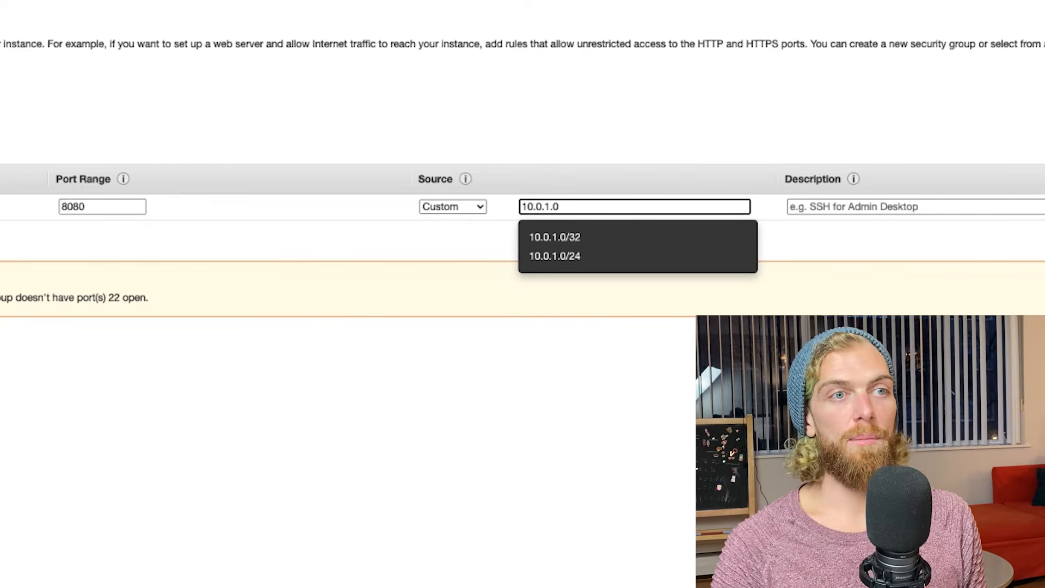
type("0")
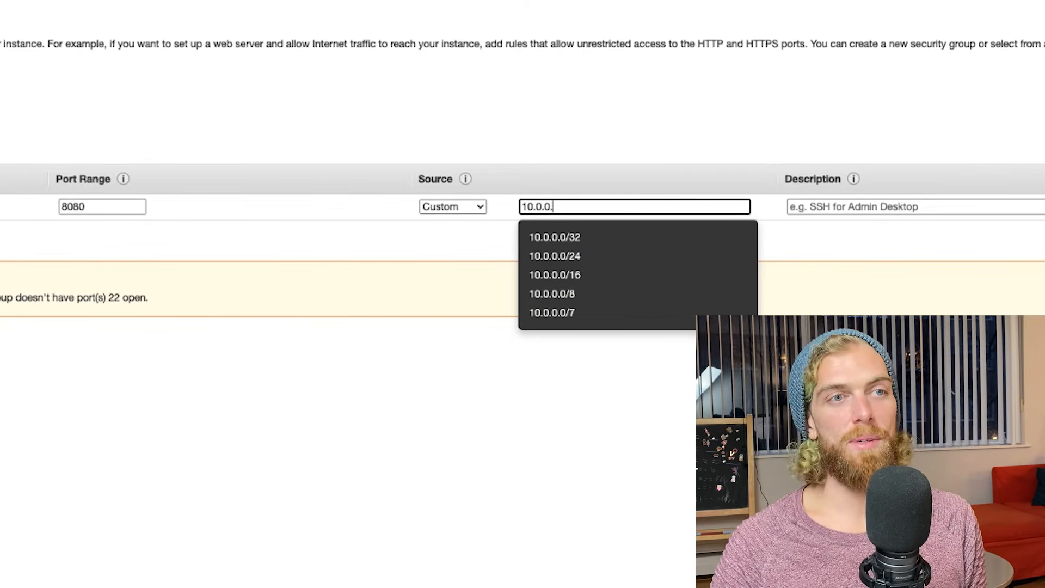
type(".0/1")
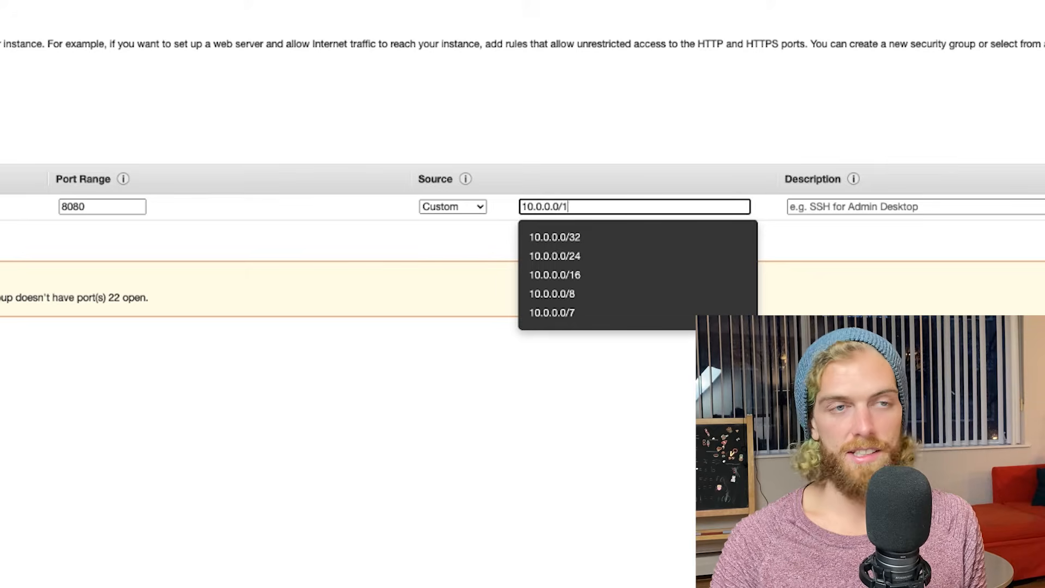
type("6")
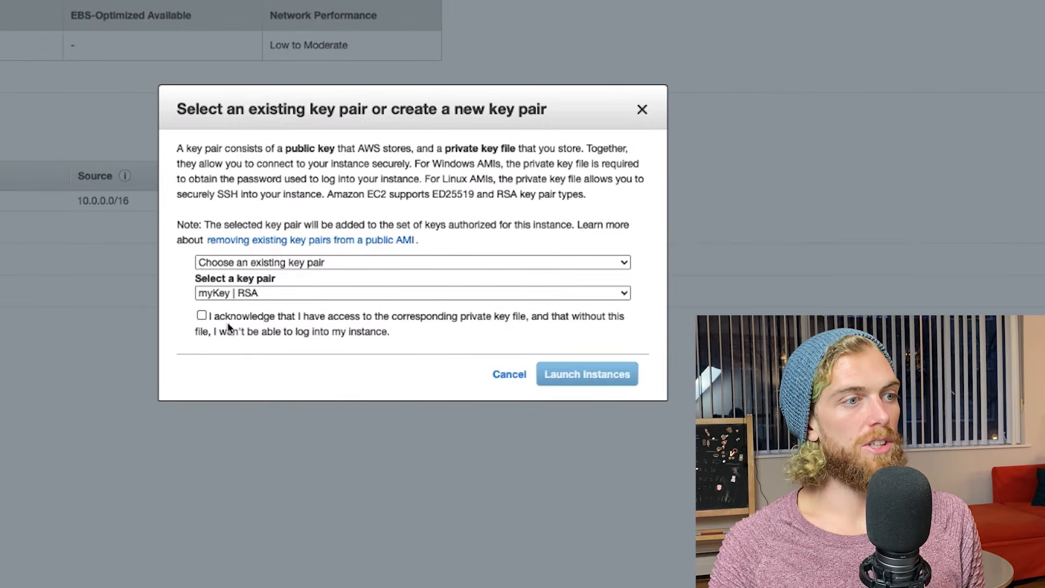
Choose to proceed without a key pair, acknowledge the notice and launch the instance.
left_click(250, 263)
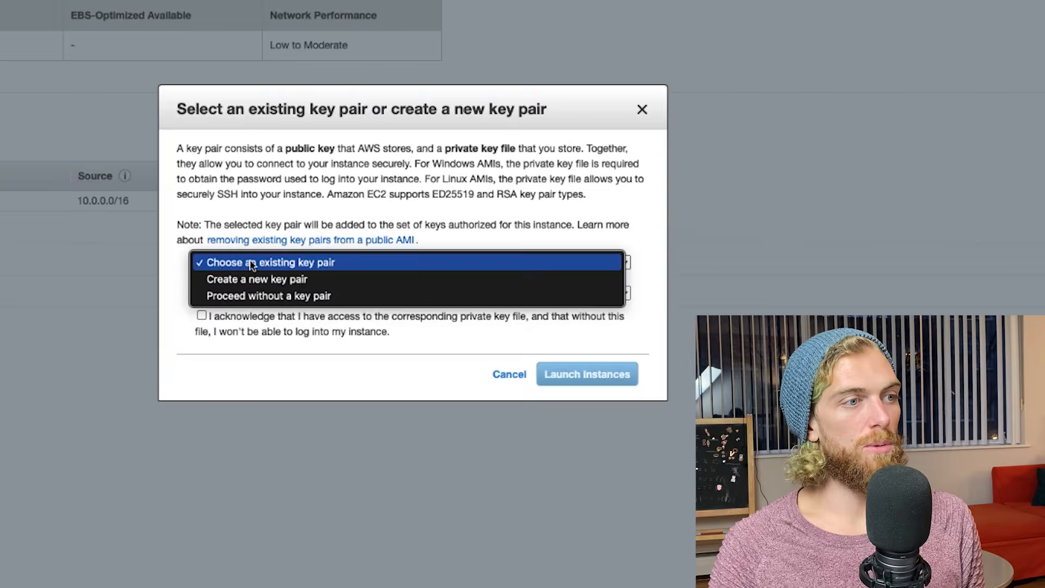
left_click(250, 295)
left_click(210, 287)
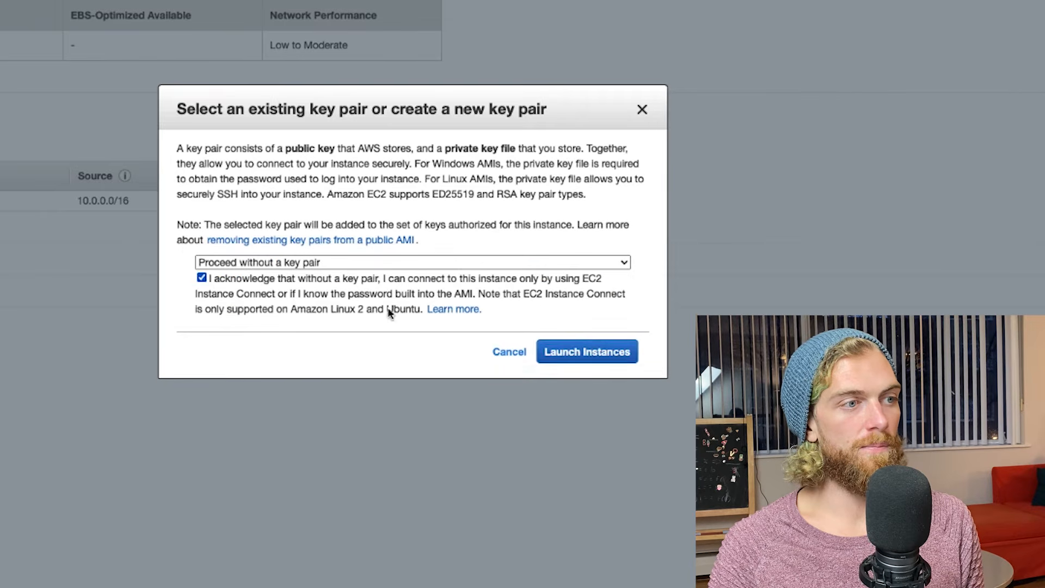
left_click(591, 352)
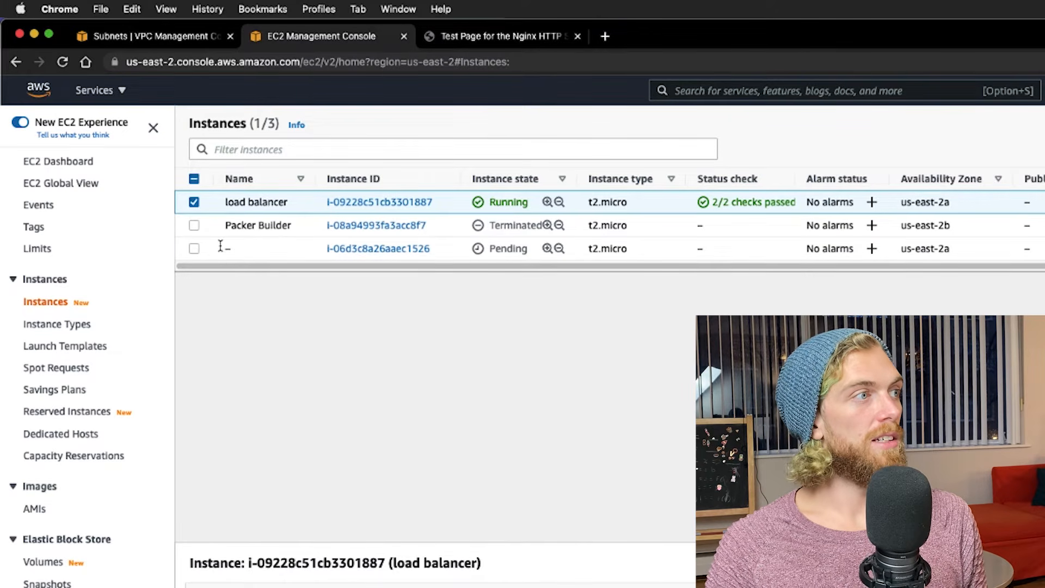
Name the newly launched, unnamed instance "private app instance".
left_click(238, 249)
left_click(281, 268)
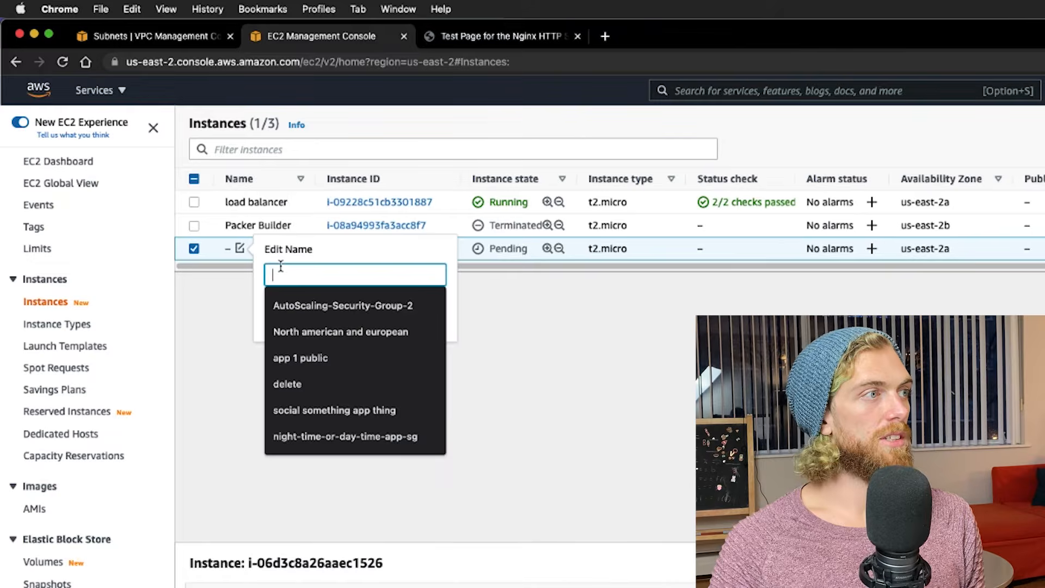
type("private ap")
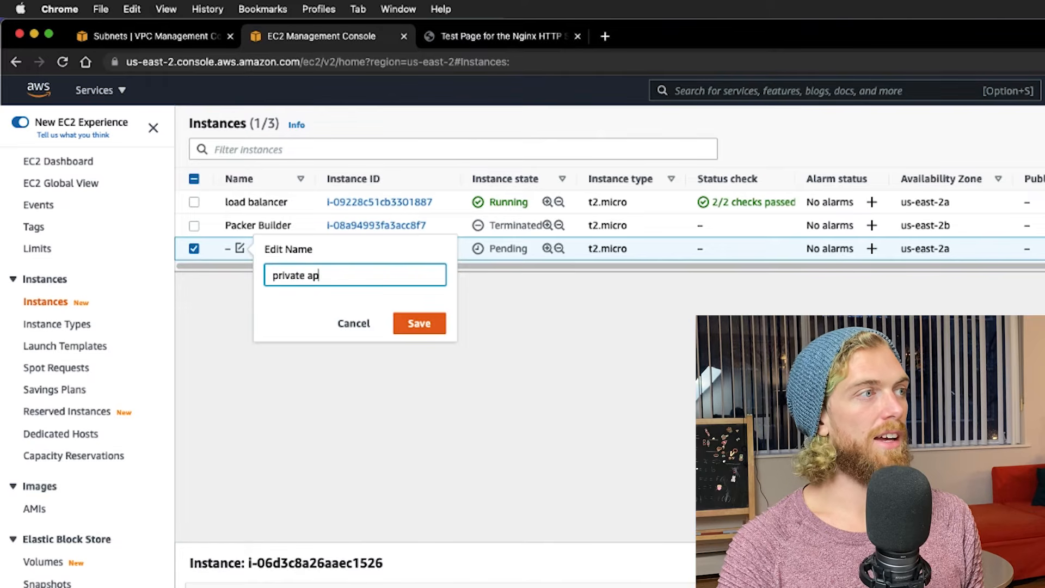
type("p instance")
key("Return")
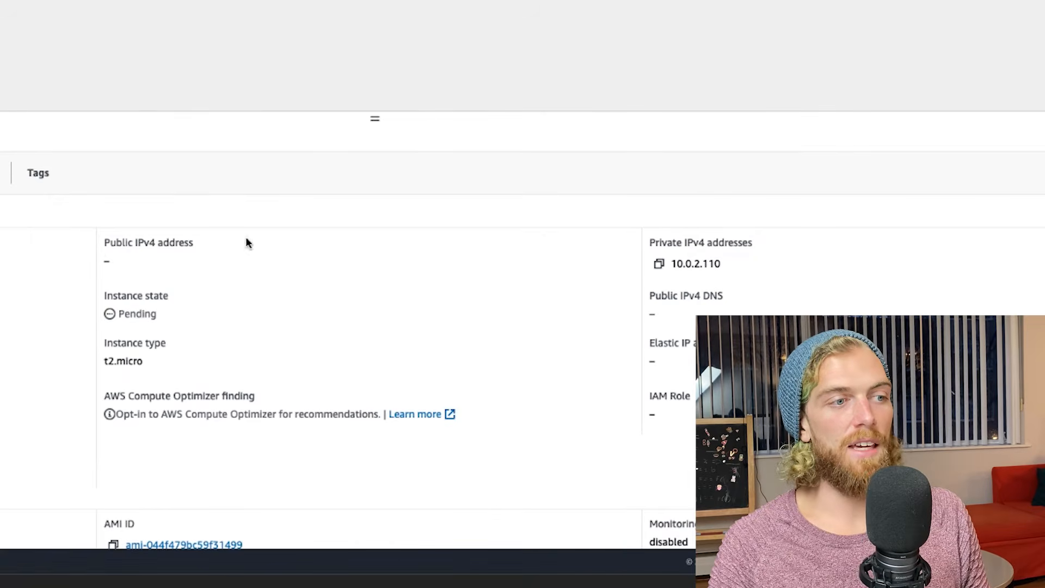
Find the private app instance's private IPv4 address in its details and select it.
scroll(736, 234, "down", 2)
scroll(736, 234, "up", 1)
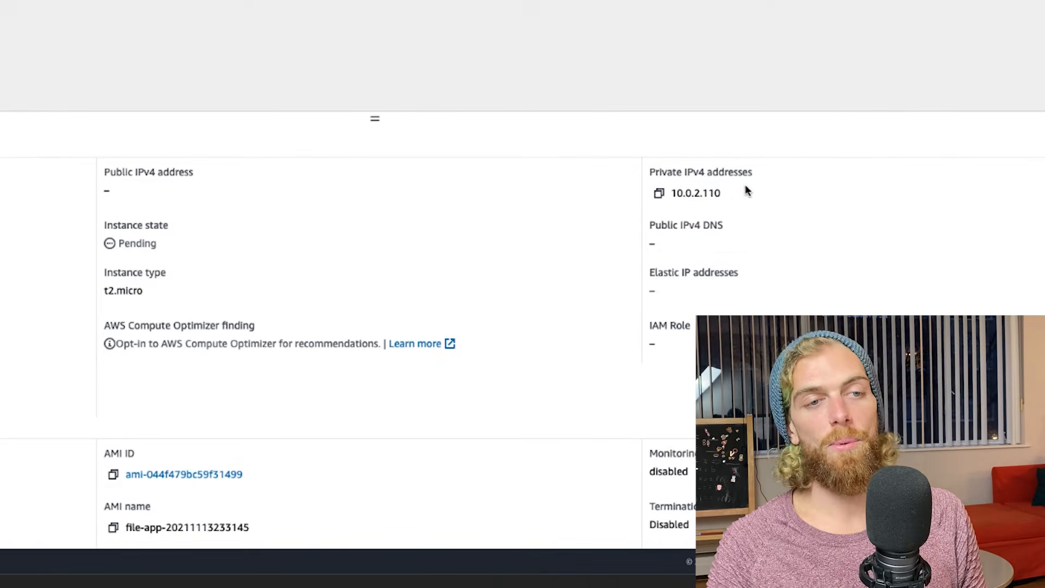
left_click_drag(724, 194, 671, 195)
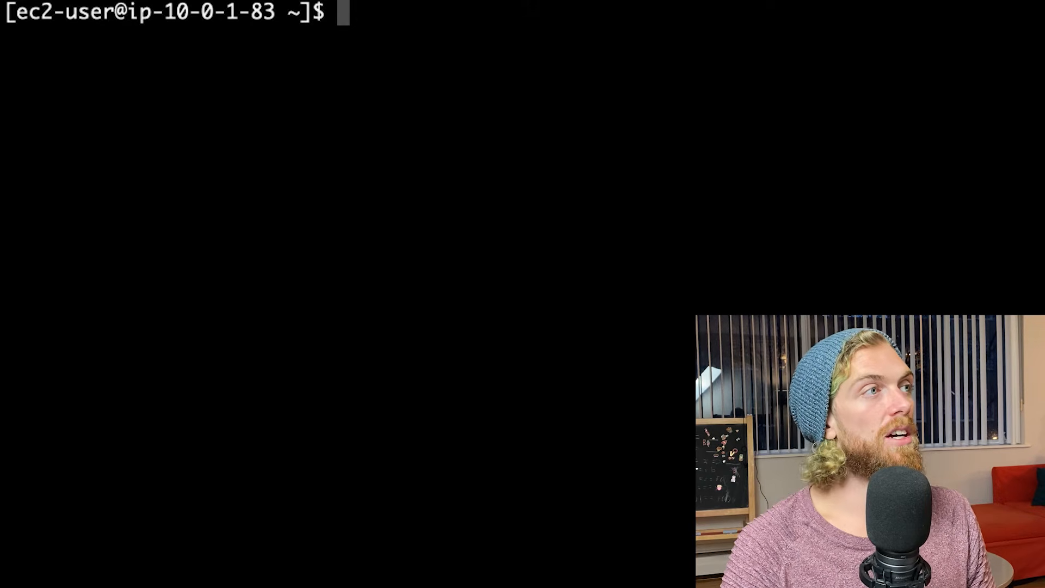
Request the private app's page with curl from the load balancer at 10.0.2.110:8080.
type("curl ")
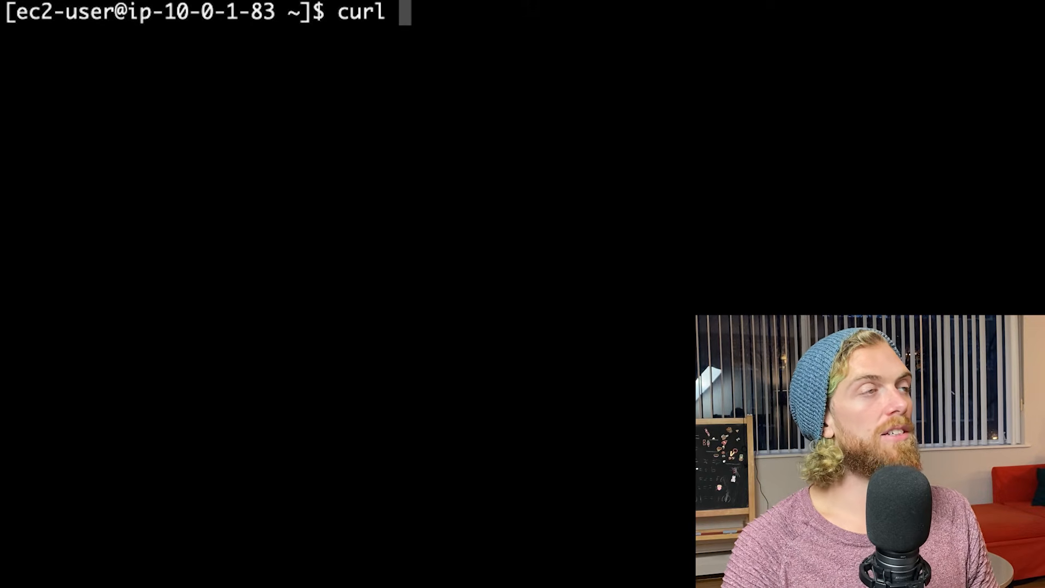
type("10.0.2.110:8080")
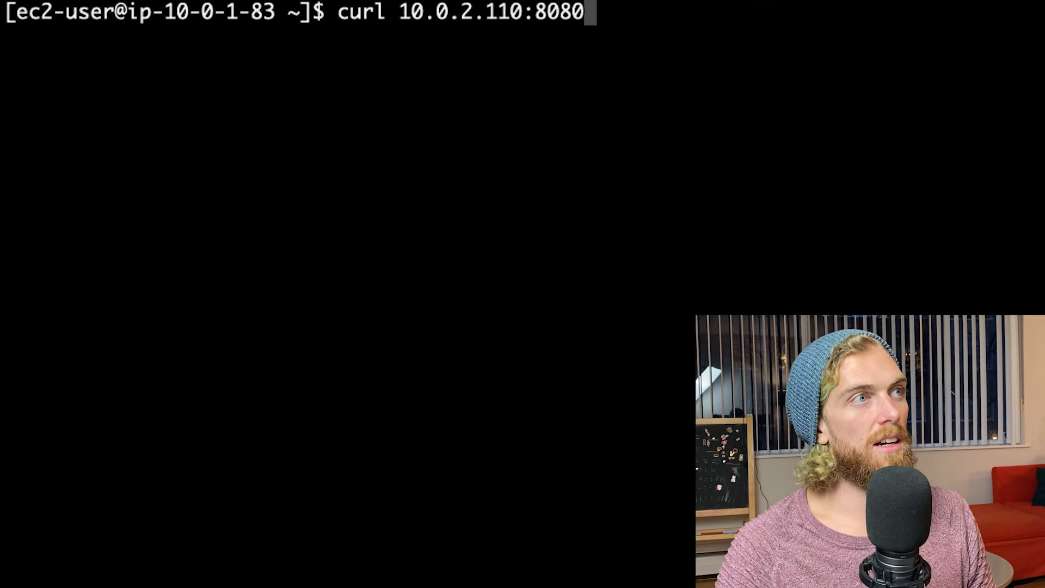
key("Return")
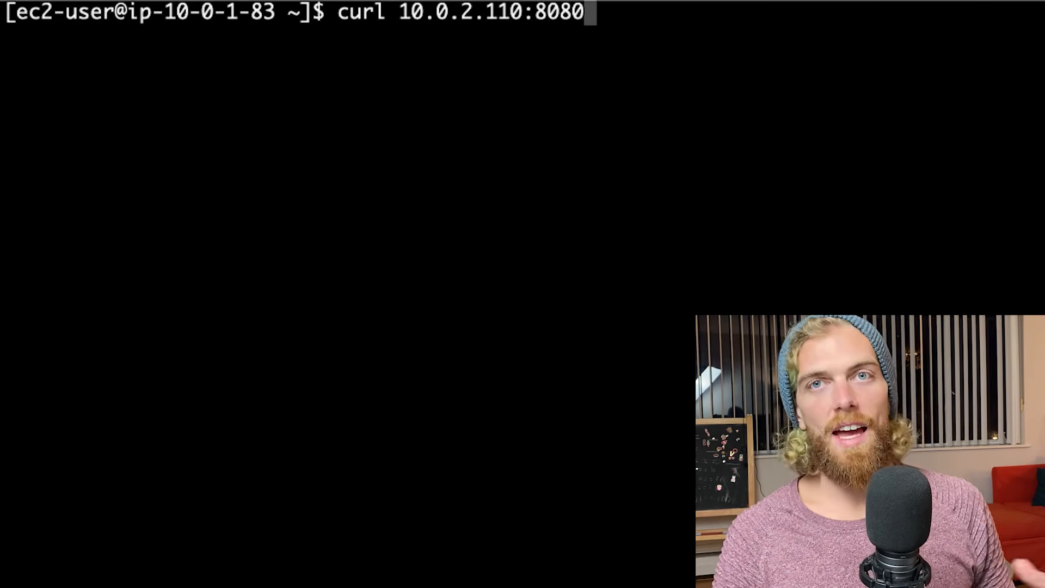
key("Return")
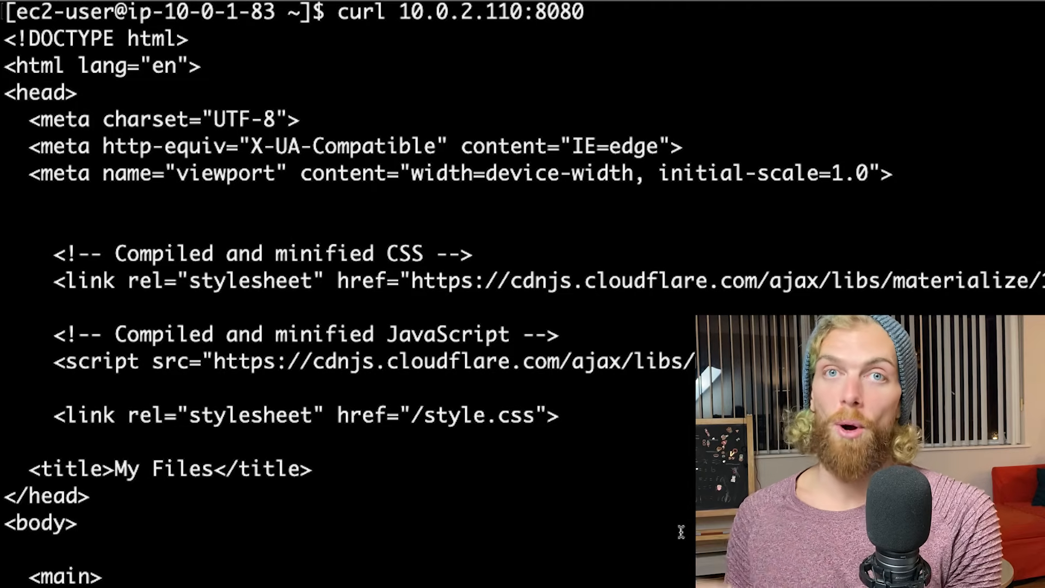
Clear the terminal and open /etc/nginx/nginx.conf in vim with sudo.
key("ctrl+l")
type("sudo vi")
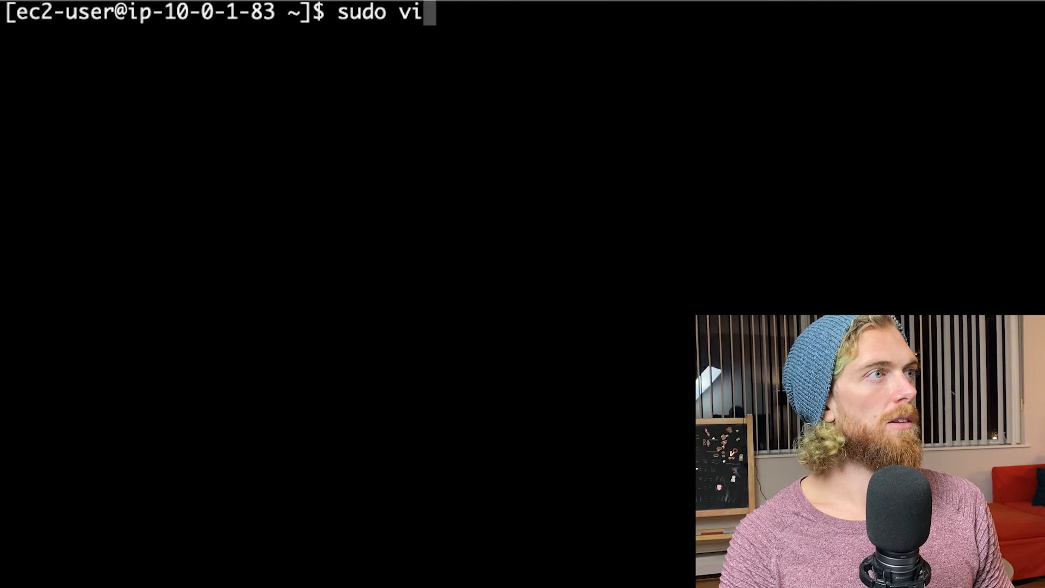
type("m /etc/nginx/nginx.conf")
key("Return")
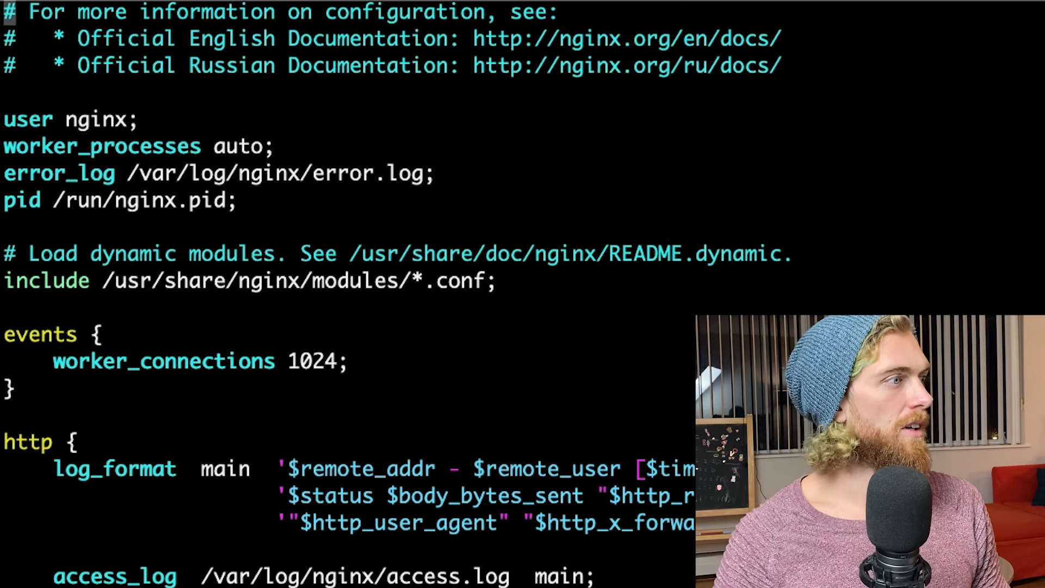
Delete the whole default port 80 server block, including its error page locations, from nginx.conf.
key("j")
key("j")
key("j")
key("j")
key("j")
key("j")
key("j")
key("j")
key("j")
key("j")
key("j")
key("j")
key("j")
key("j")
key("j")
key("j")
key("j")
key("j")
key("j")
key("j")
key("j")
key("j")
key("j")
key("j")
key("j")
key("j")
key("j")
key("j")
key("j")
key("j")
key("j")
key("j")
key("j")
key("j")
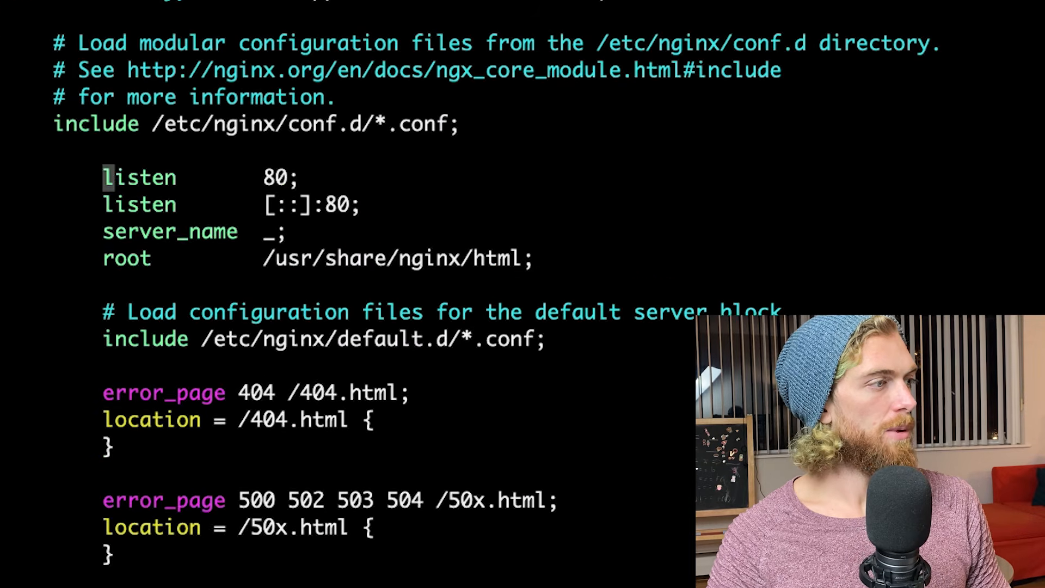
key("d")
key("d")
key("d")
key("d")
key("d")
key("d")
key("d")
key("d")
key("d")
key("d")
key("d")
key("d")
key("d")
key("d")
key("d")
key("d")
key("d")
key("d")
key("d")
key("d")
key("d")
key("d")
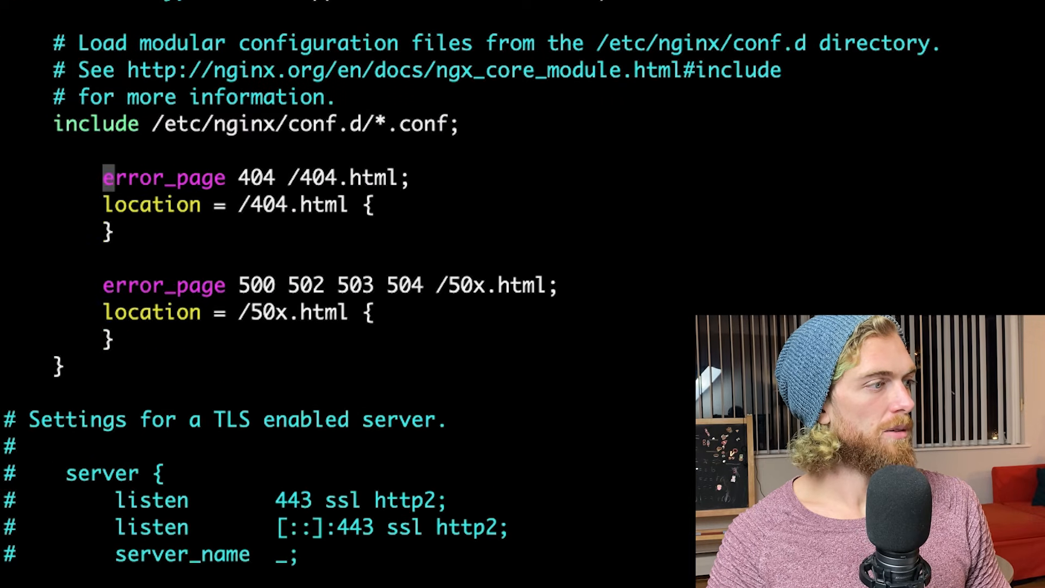
key("d")
key("d")
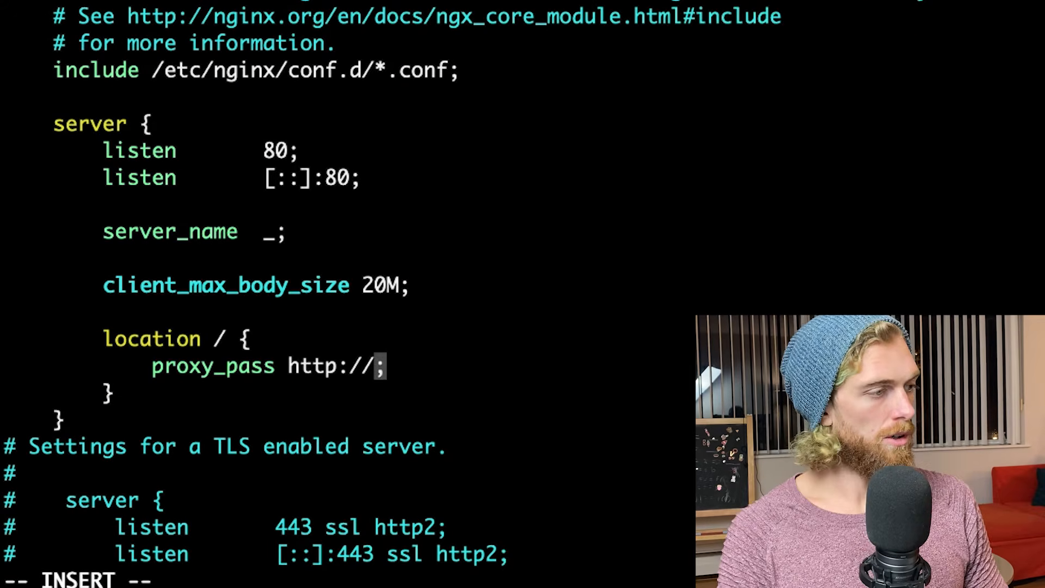
key("super+alt+c")
key("Return")
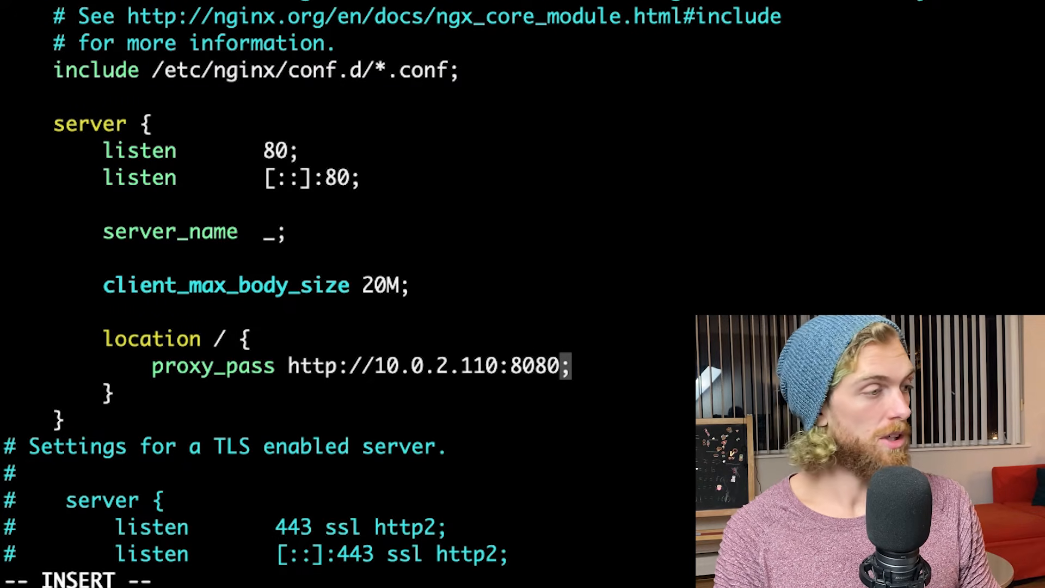
key("Escape")
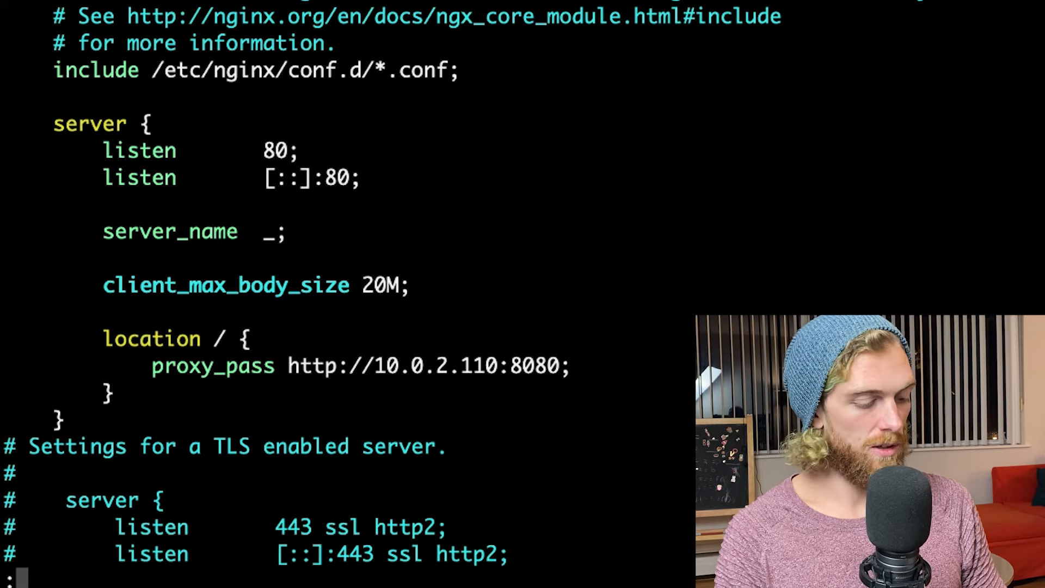
Save and close nginx.conf and restart the nginx service with systemctl.
type(":wq")
key("Return")
type("sudo systemctl")
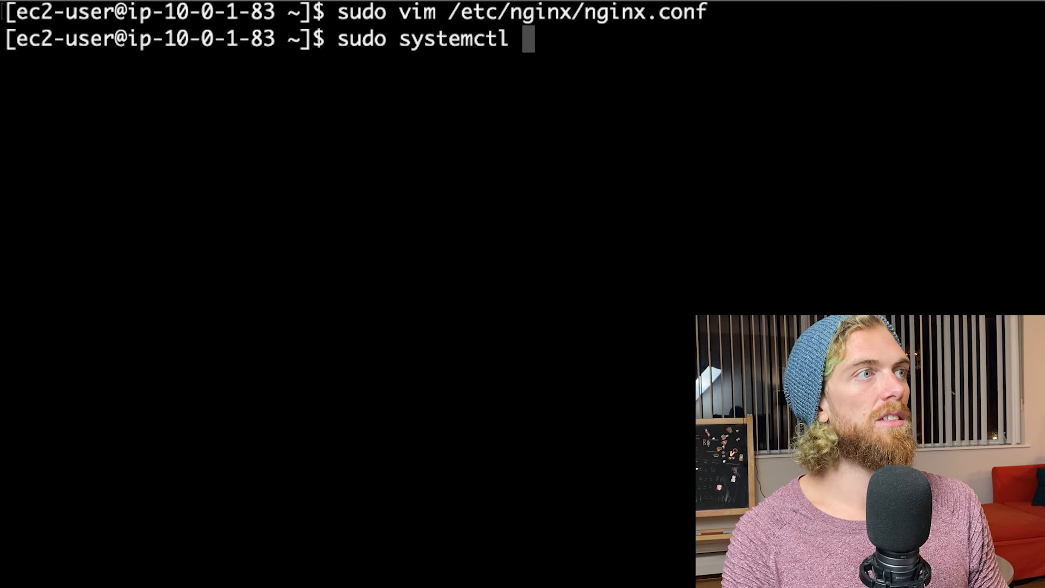
type(" restart ngin")
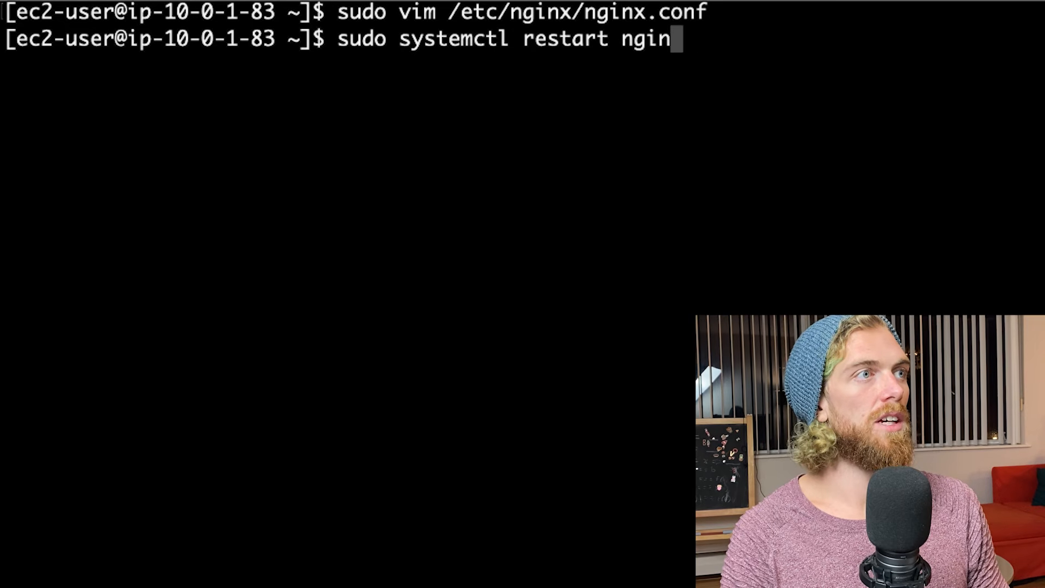
type("x")
key("Return")
Switch to Chrome and reload the load balancer's page at 3.129.45.85 to test the proxy.
key("ctrl+Left")
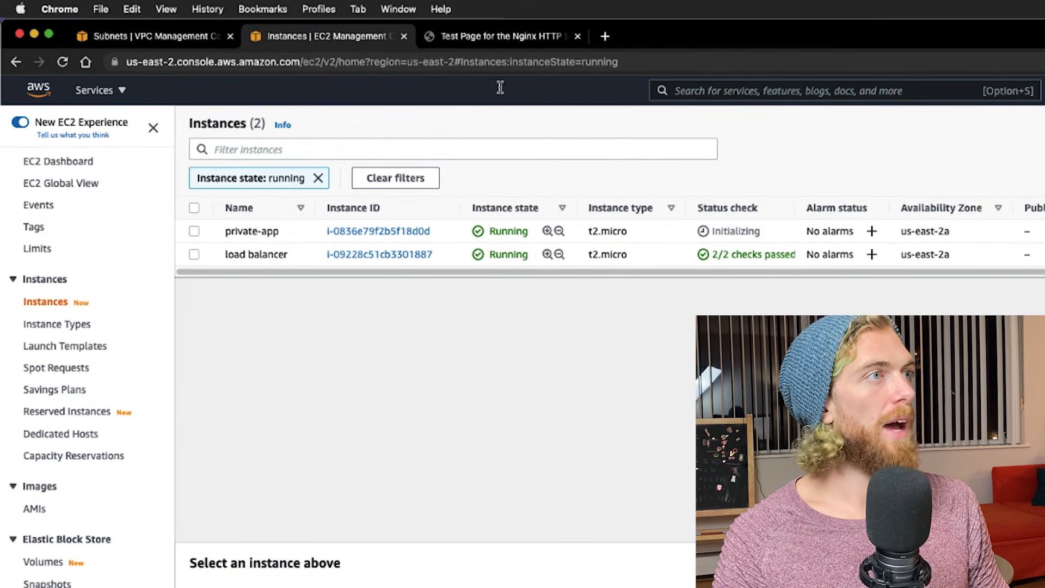
left_click(467, 38)
left_click(624, 64)
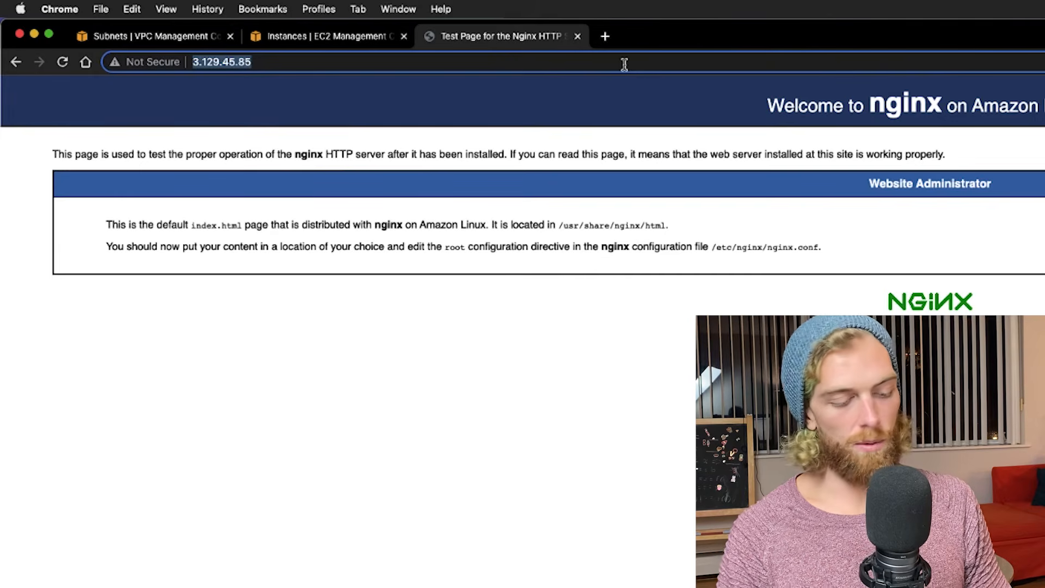
key("Return")
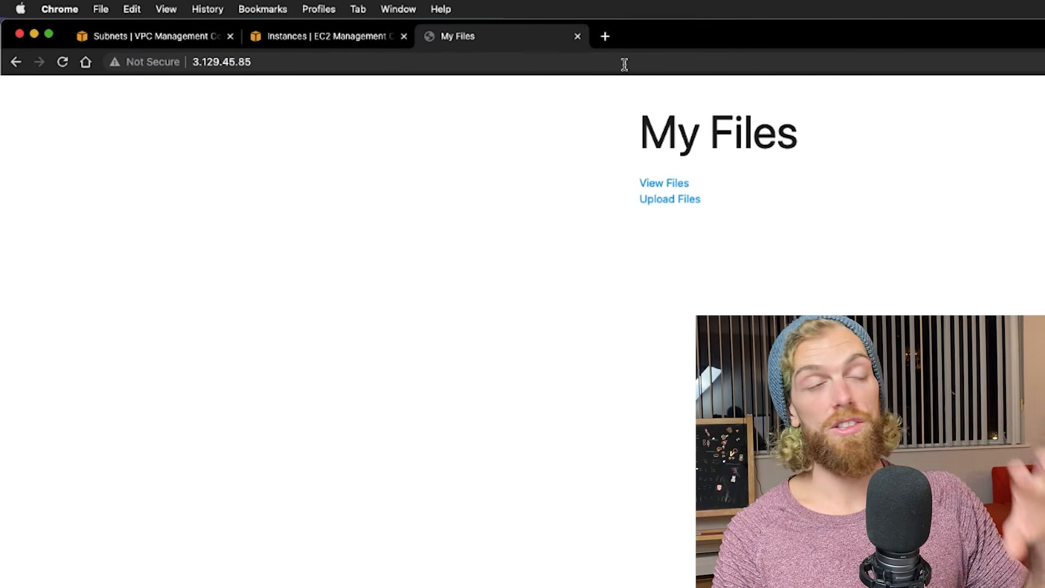